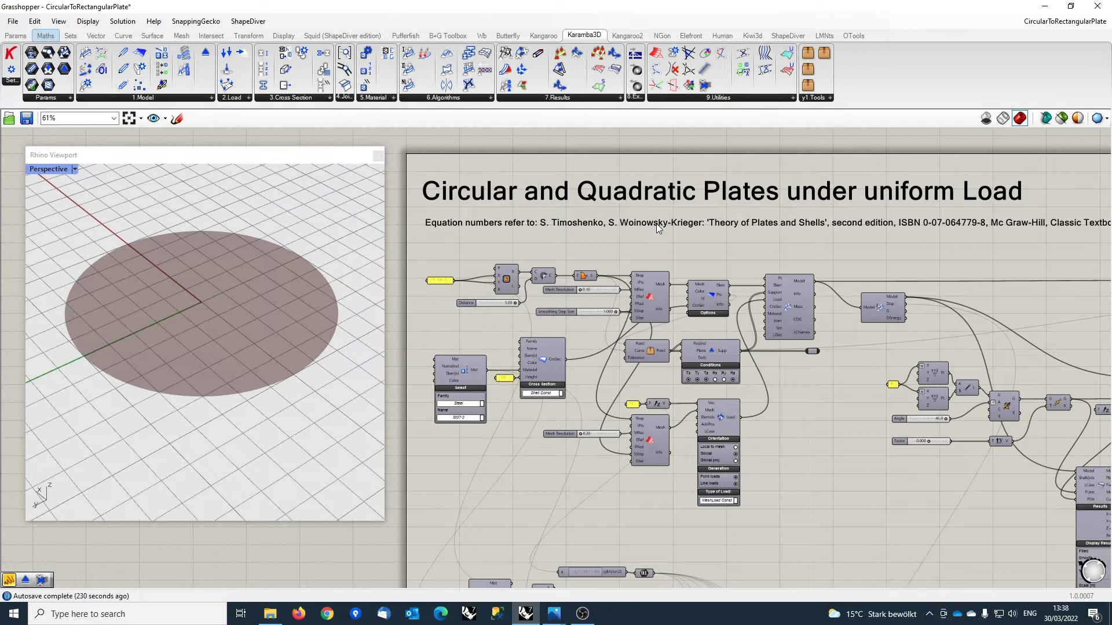
Turn on the preview of the Brep meshing component that uses the 0.10 mesh resolution.
scroll(524, 248, up, 3)
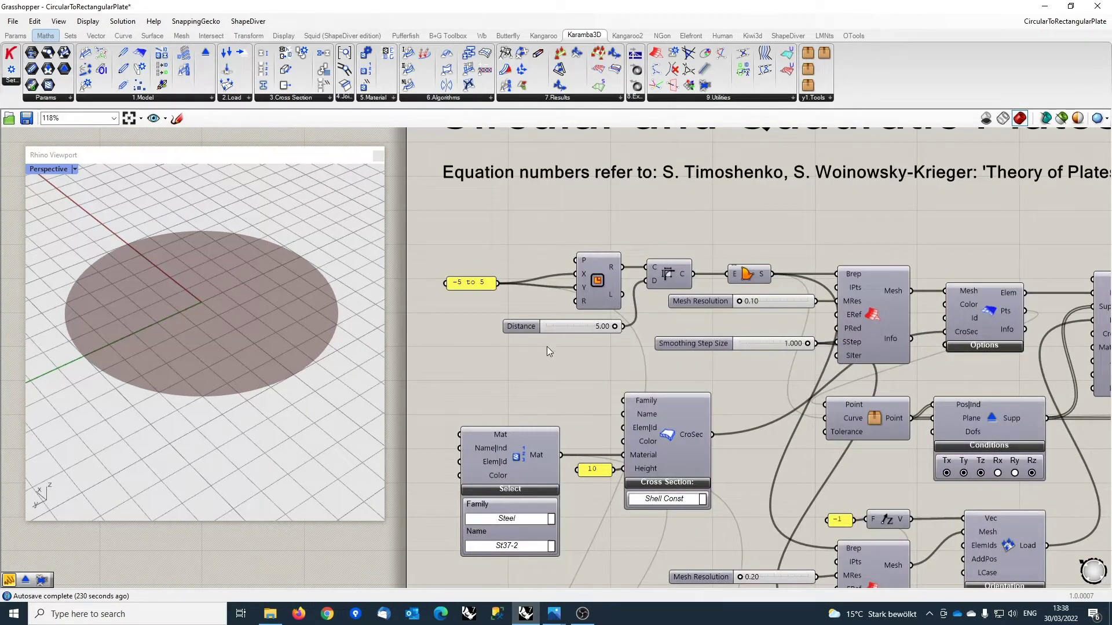
right_drag(540, 354, 508, 368)
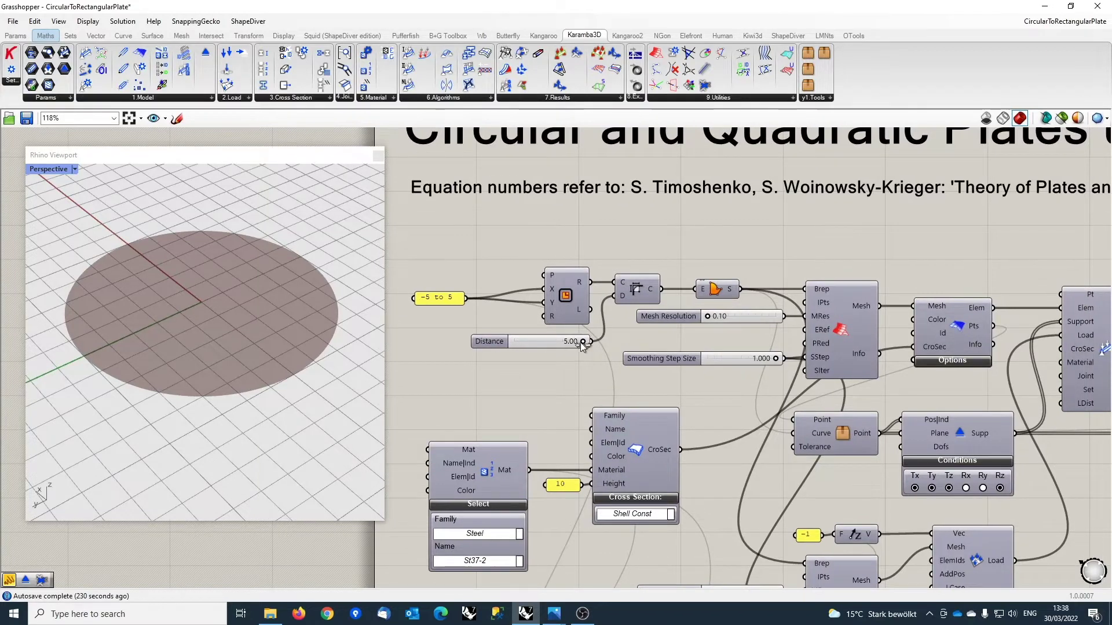
drag(582, 342, 618, 342)
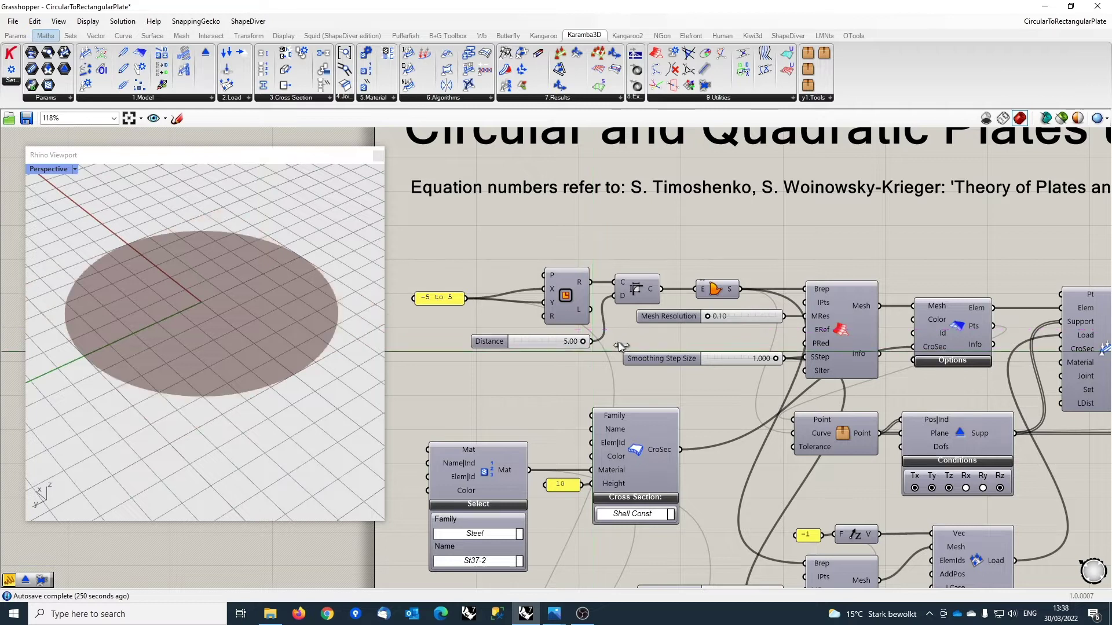
scroll(666, 339, down, 2)
right_drag(701, 296, 636, 290)
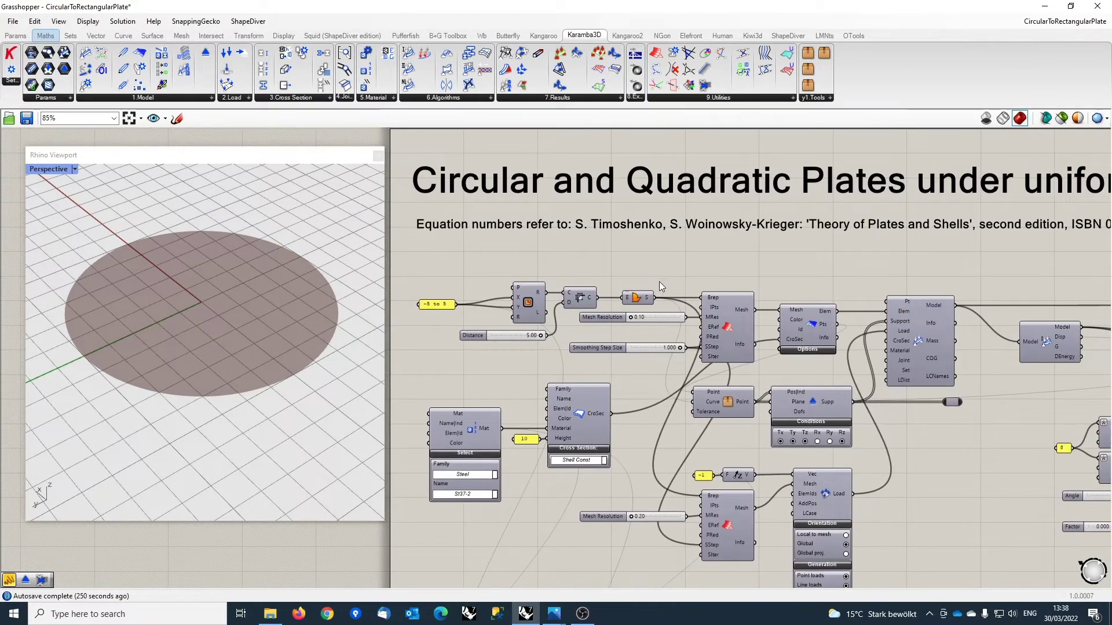
click(731, 327)
middle_click(730, 327)
click(754, 303)
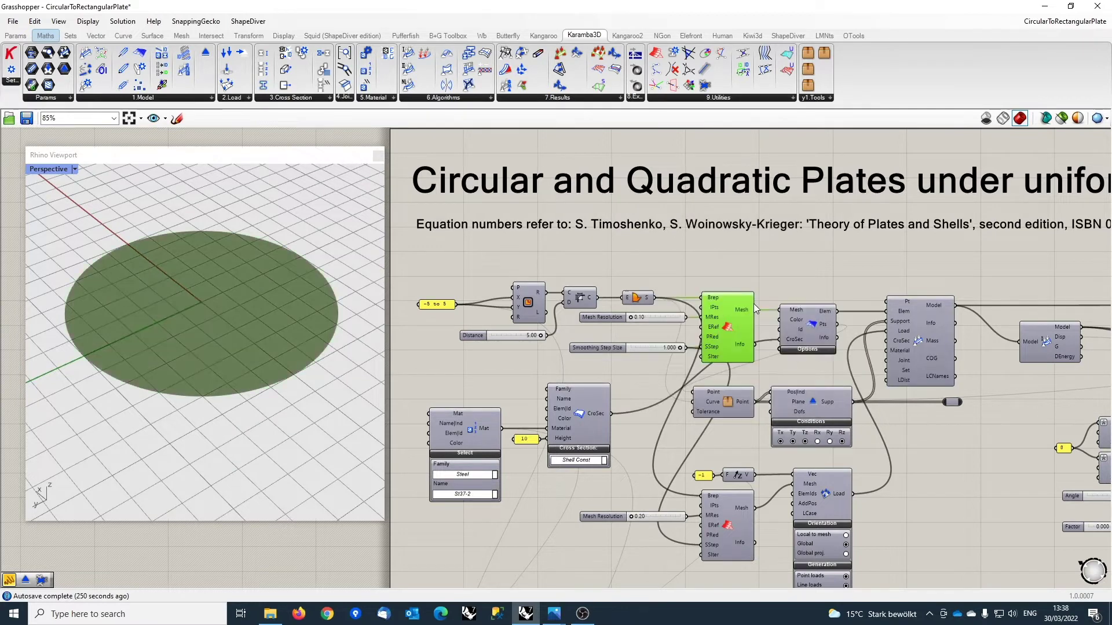
Enable mesh edge display in the preview and inspect the circular plate's triangulation up close.
click(90, 21)
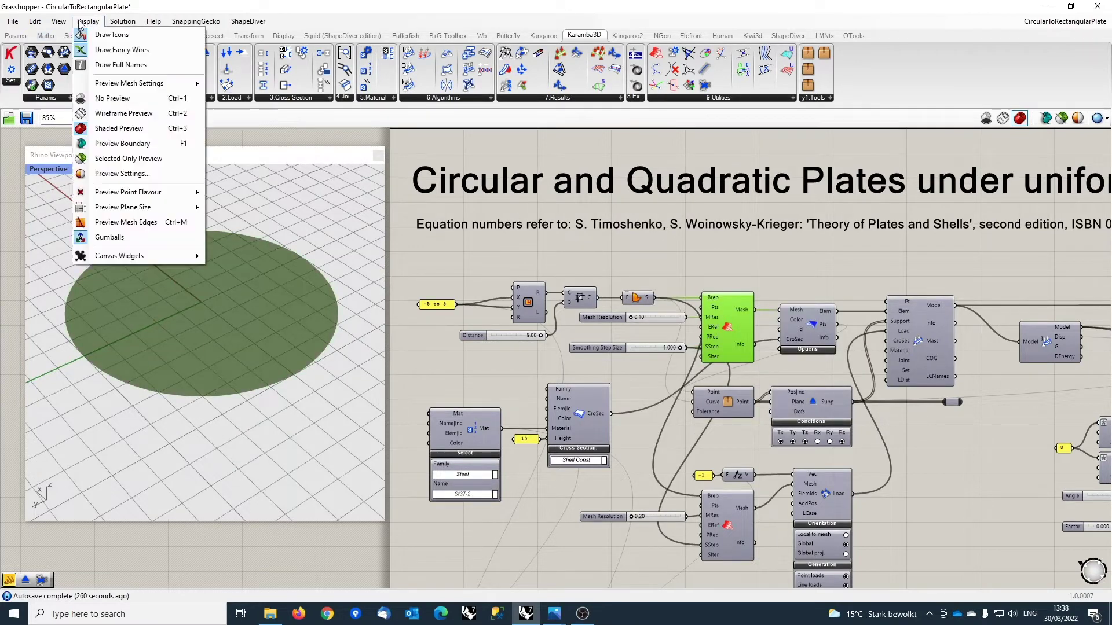
click(116, 218)
click(470, 265)
scroll(275, 317, up, 6)
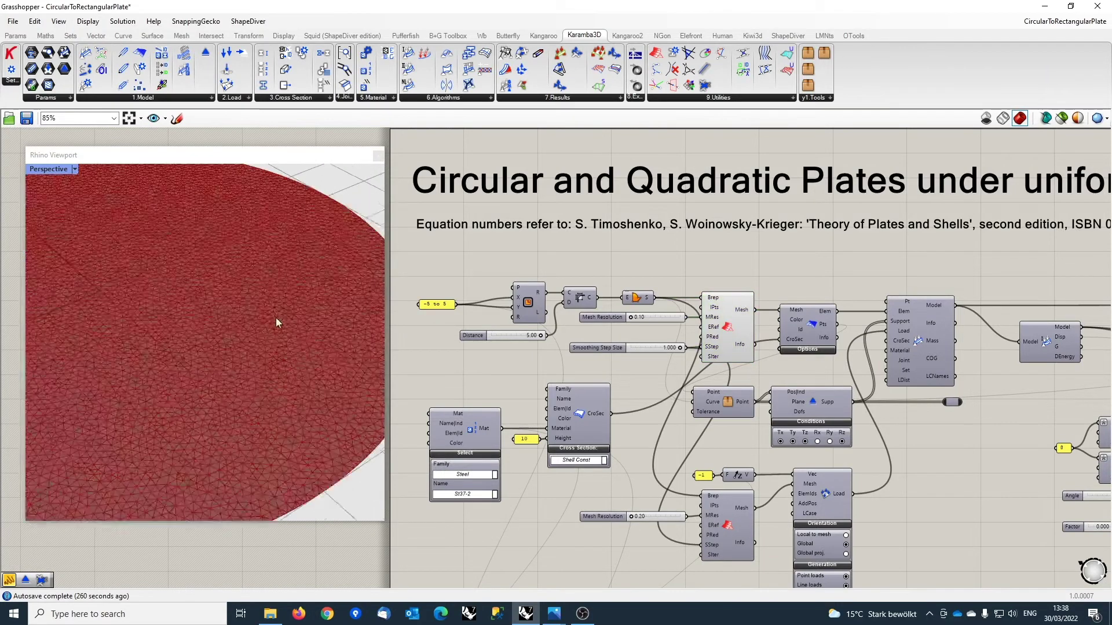
scroll(272, 330, down, 4)
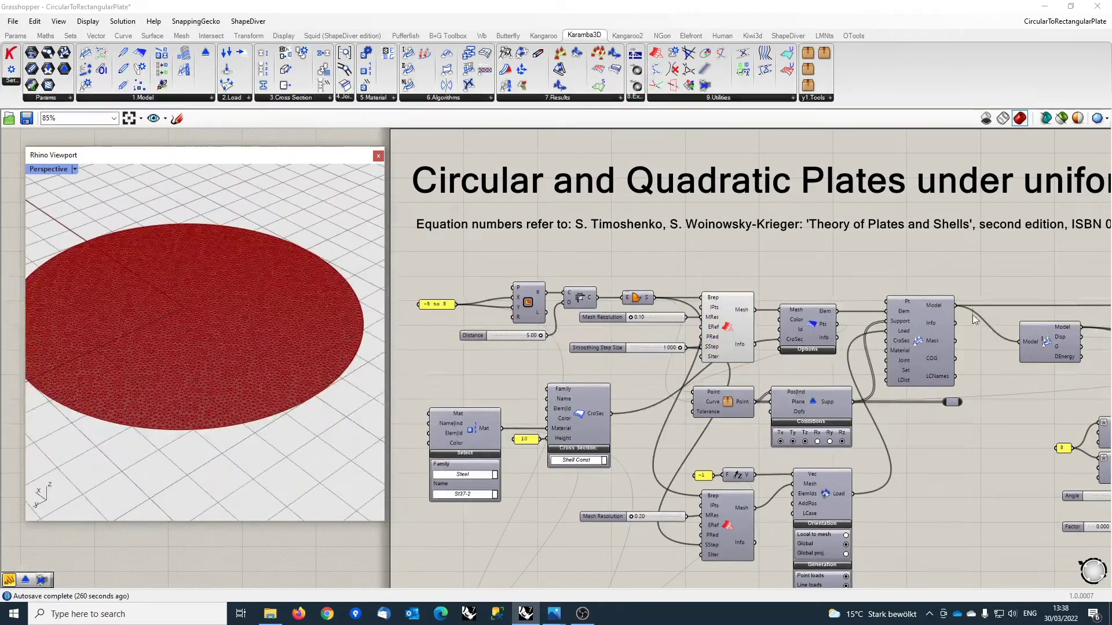
Turn off the preview of the Brep meshing component that uses the 0.10 mesh resolution.
scroll(944, 339, down, 1)
right_drag(943, 338, 839, 327)
scroll(759, 323, up, 2)
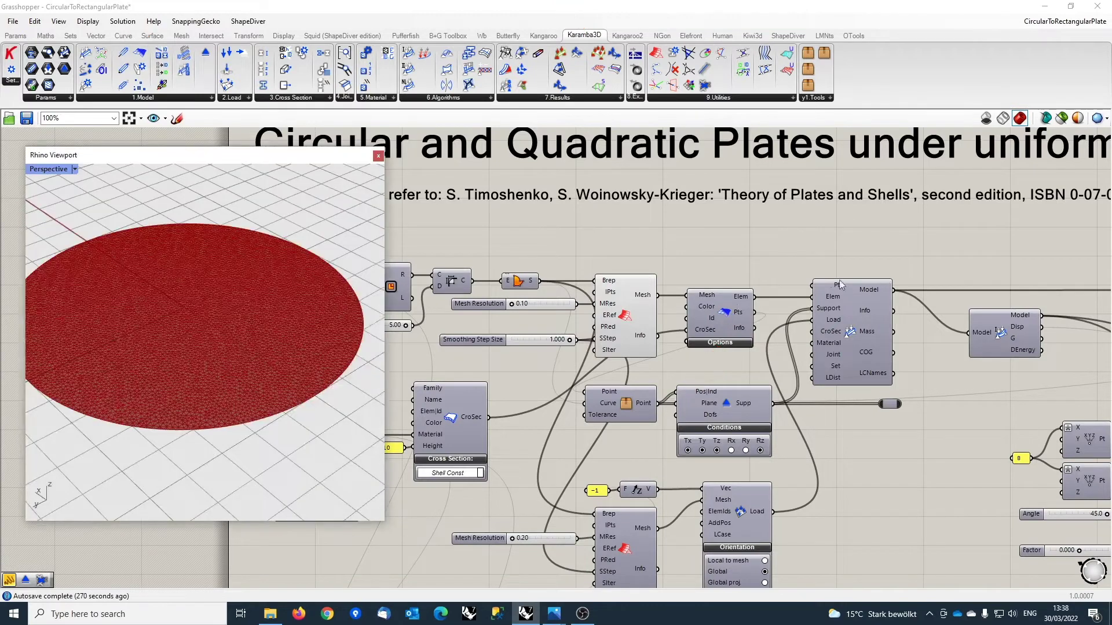
right_drag(692, 271, 787, 241)
click(733, 275)
middle_click(734, 275)
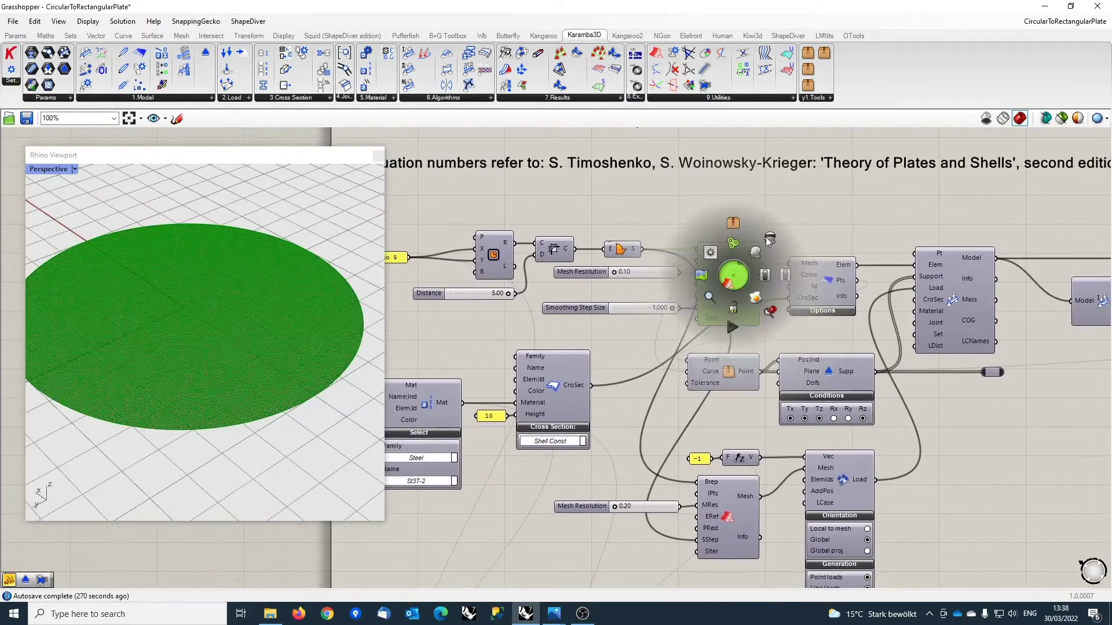
click(766, 236)
scroll(798, 236, down, 1)
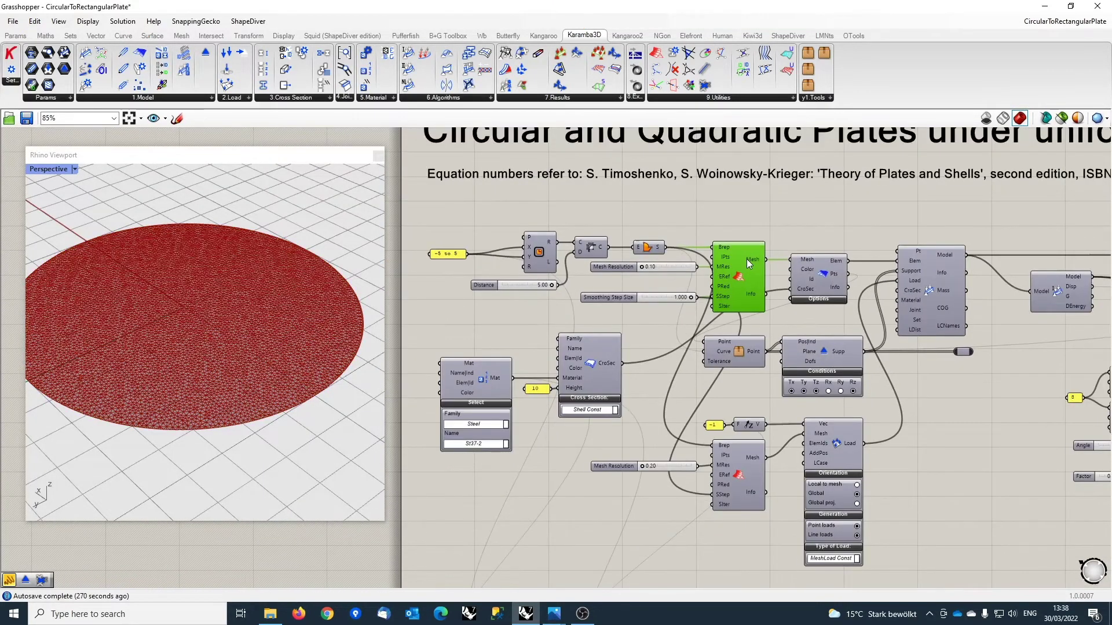
click(87, 21)
click(84, 25)
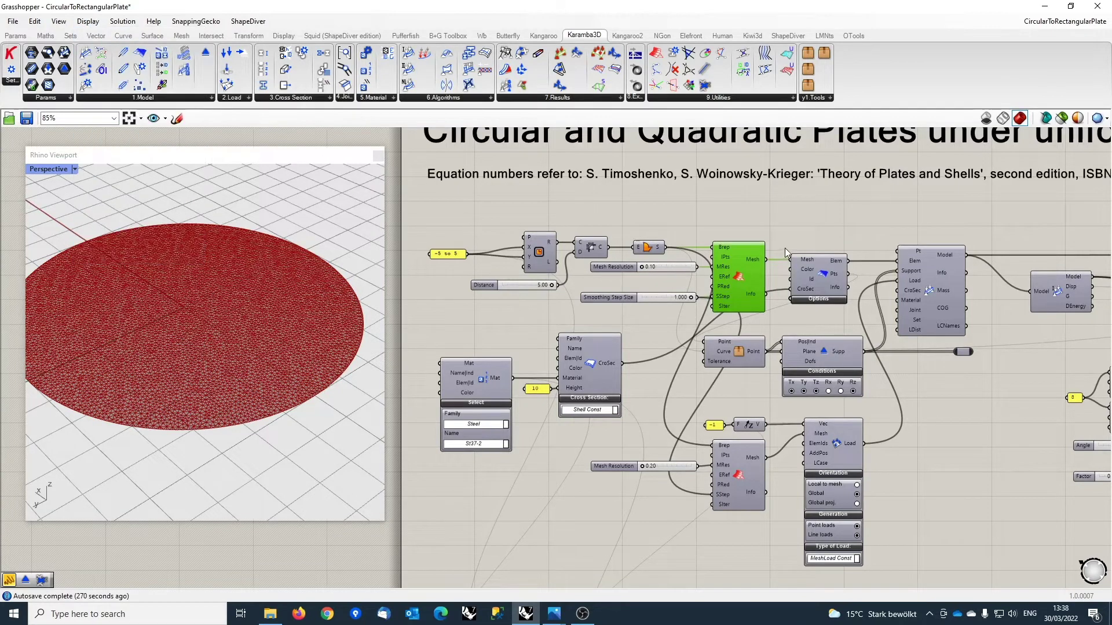
Turn on the preview of the component that picks the mesh points lying on the plate's boundary curve.
scroll(883, 374, up, 3)
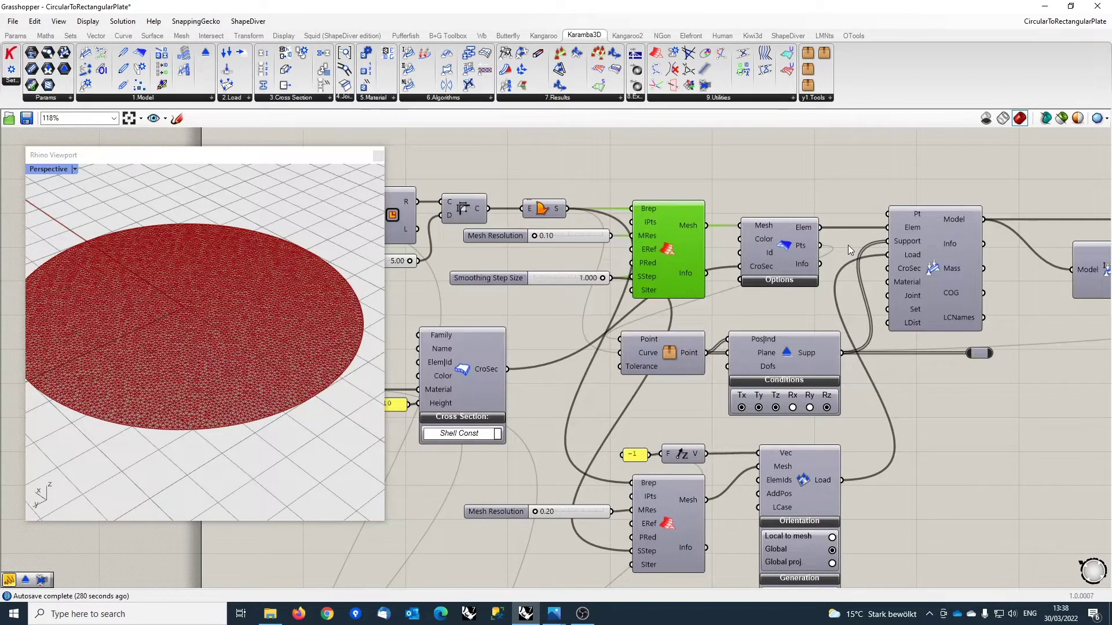
scroll(655, 290, up, 3)
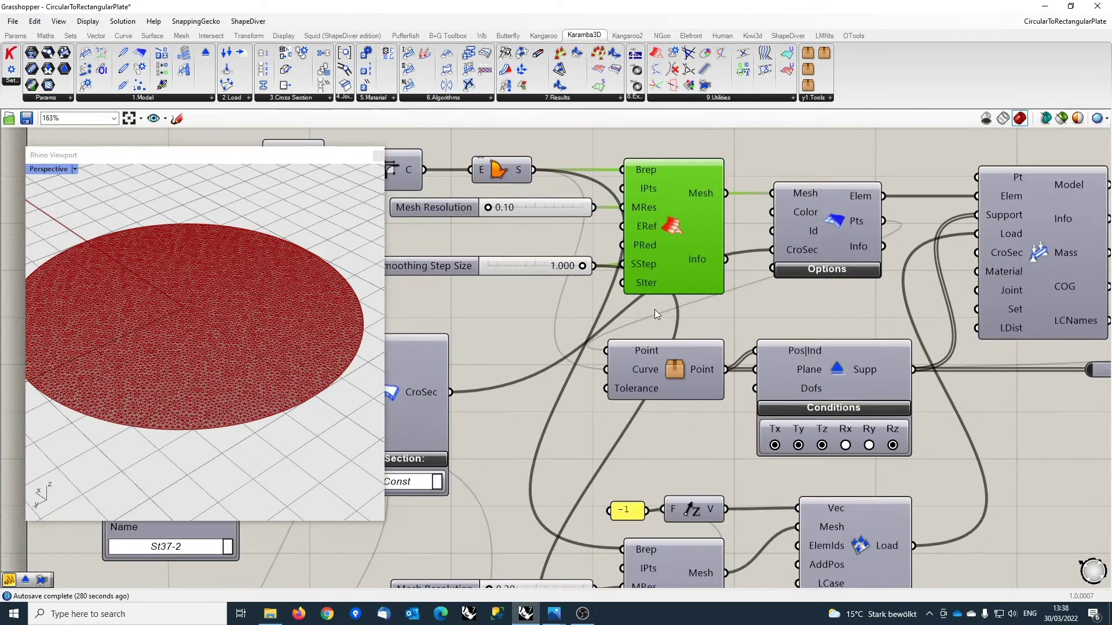
click(660, 372)
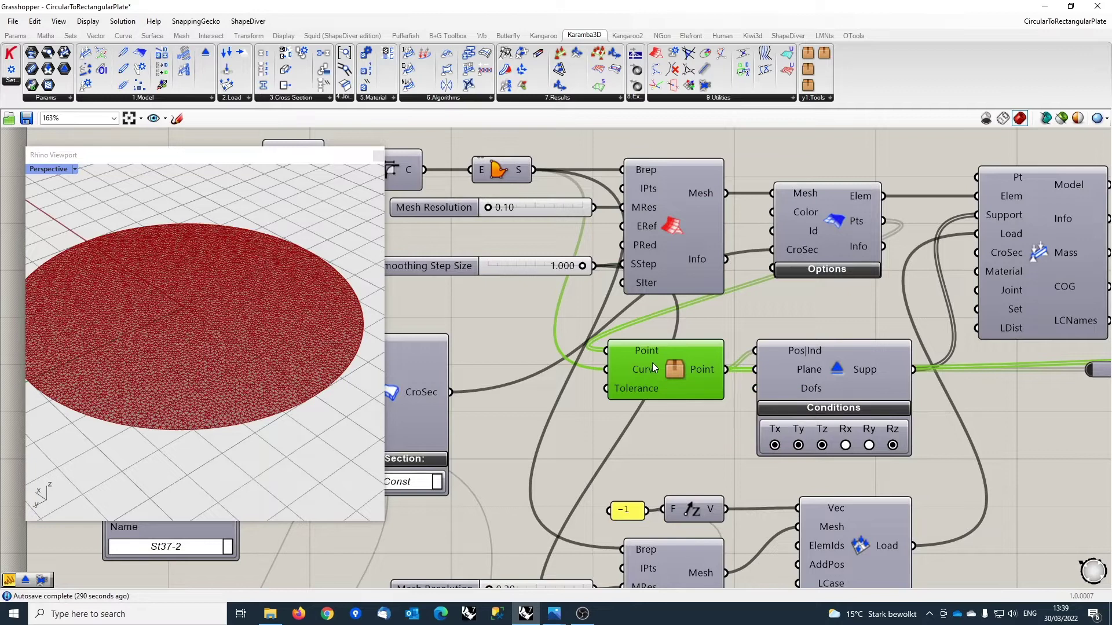
mouse_move(647, 351)
scroll(245, 336, down, 2)
right_drag(245, 336, 256, 342)
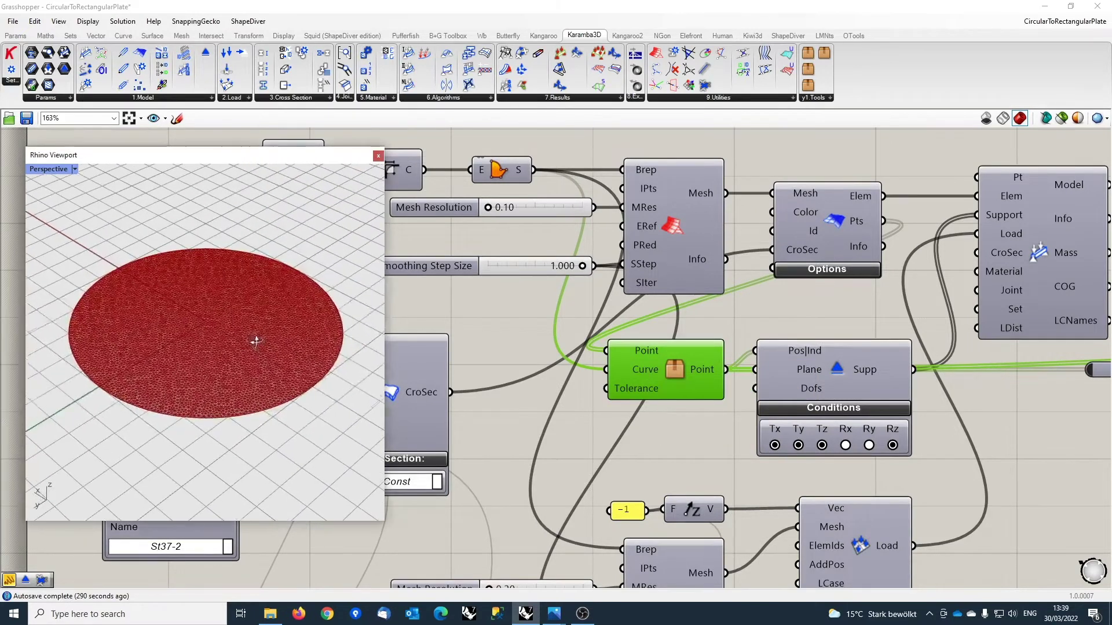
scroll(298, 322, up, 2)
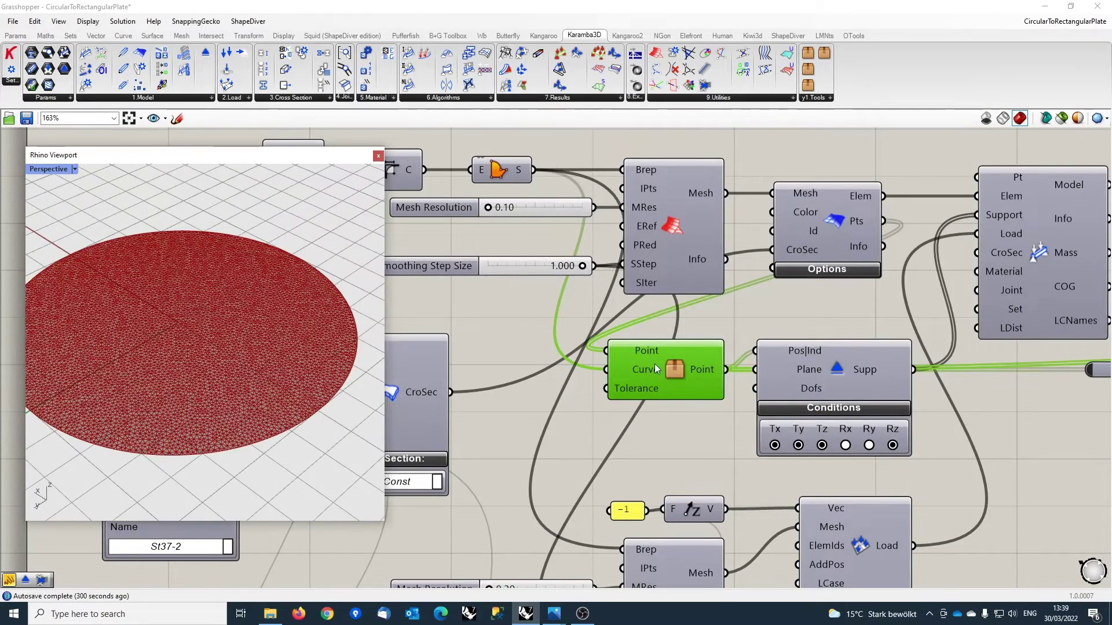
mouse_move(649, 375)
middle_click(707, 371)
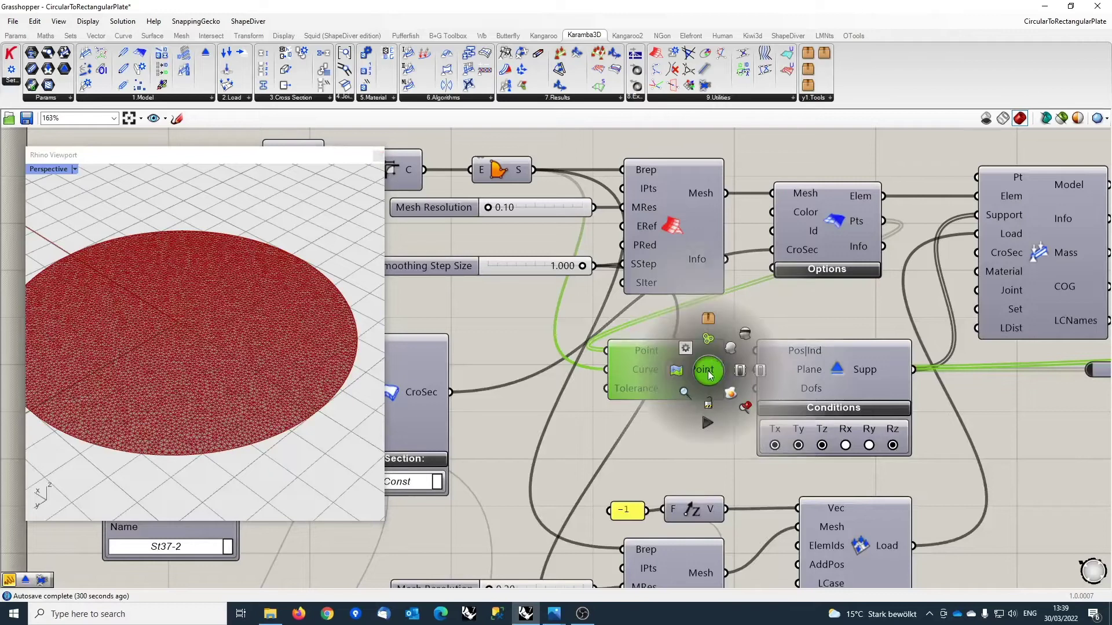
click(729, 349)
click(675, 418)
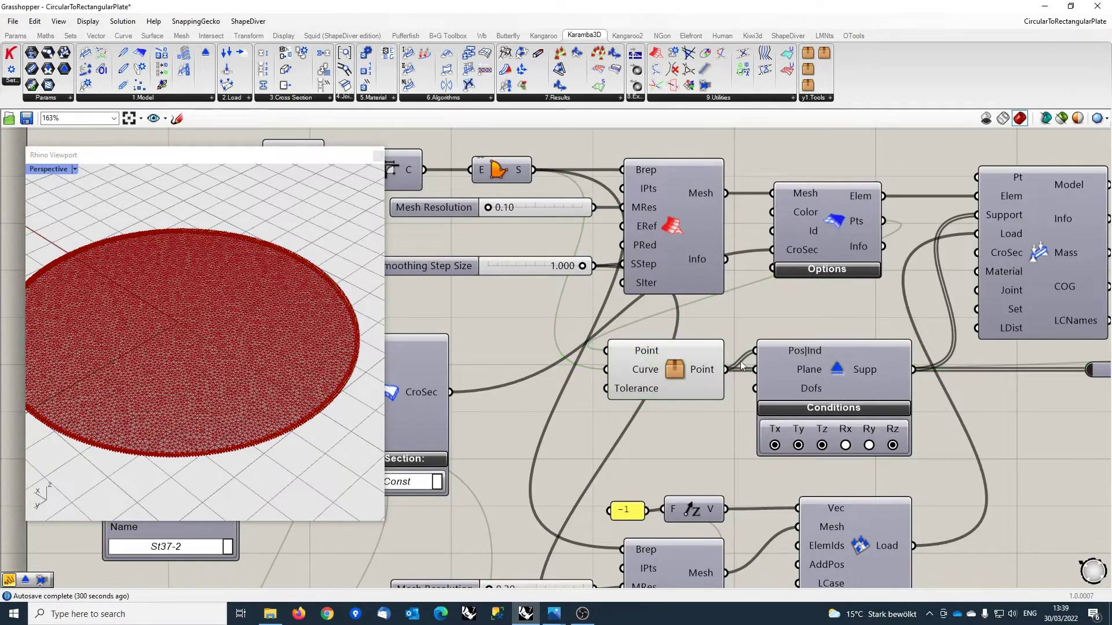
Examine the translation and rotation conditions of the support component together with the support points along the plate's edge.
scroll(843, 417, up, 1)
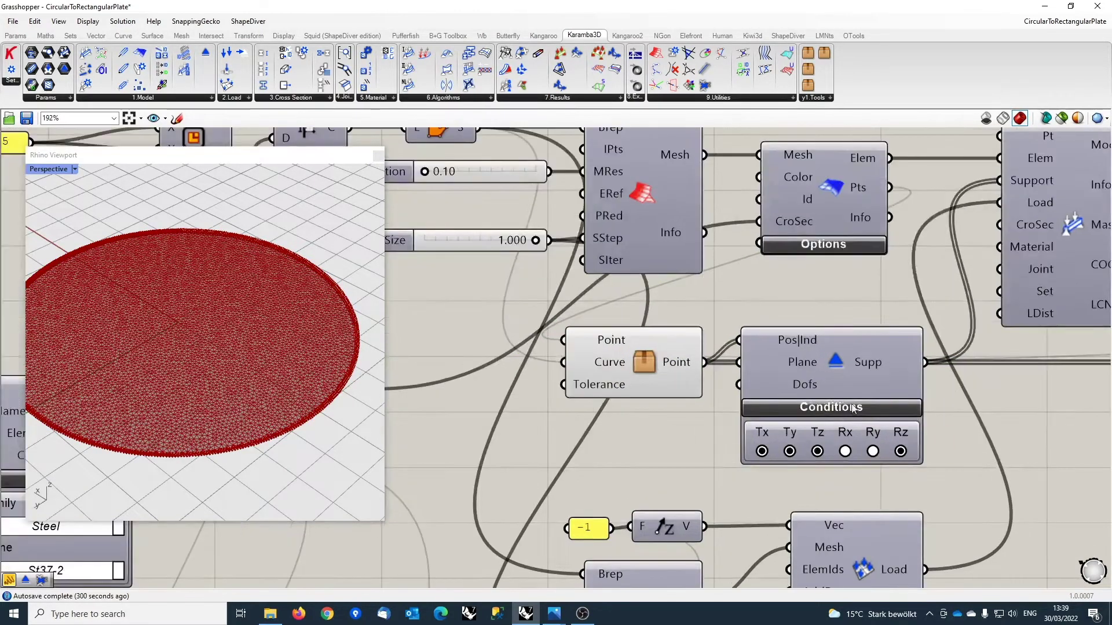
right_drag(714, 412, 567, 389)
scroll(599, 458, up, 1)
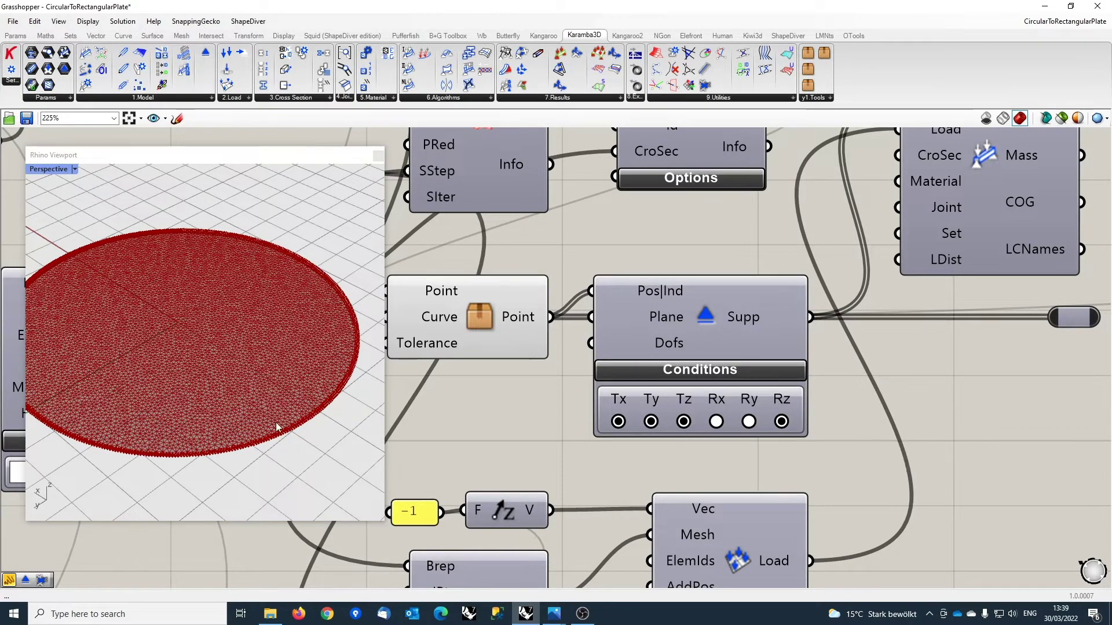
right_drag(272, 301, 200, 321)
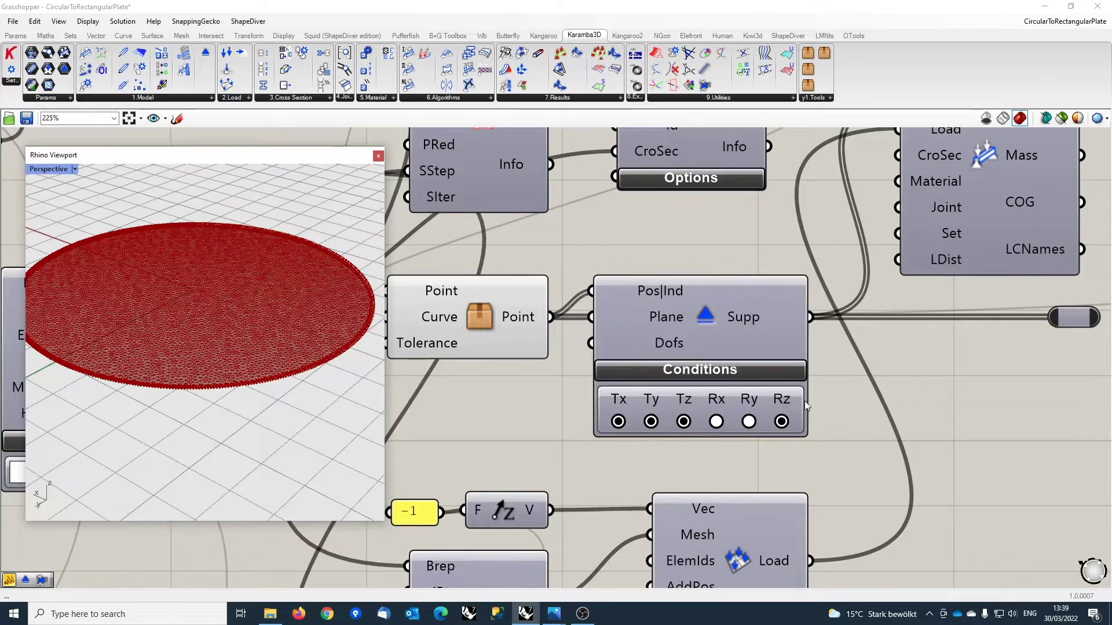
right_drag(801, 437, 757, 442)
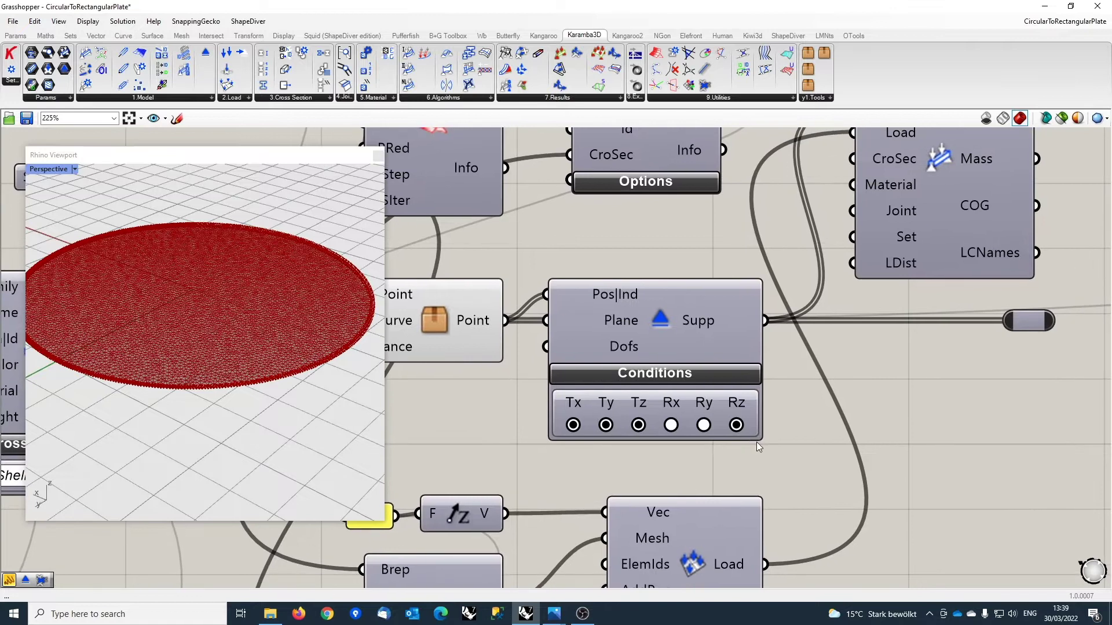
scroll(739, 429, up, 2)
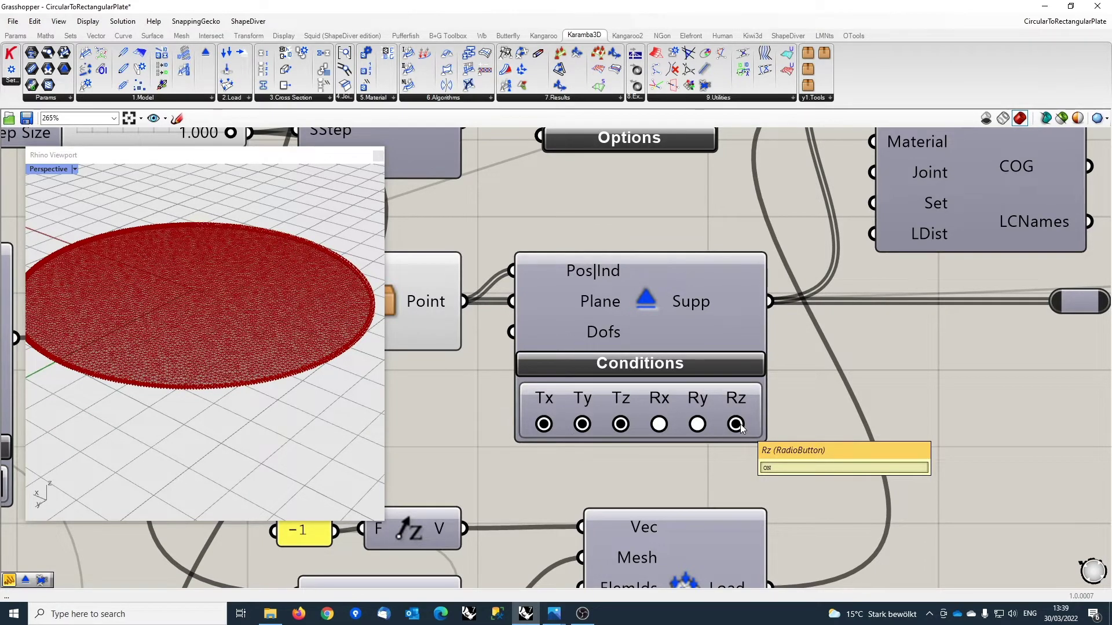
scroll(737, 425, down, 2)
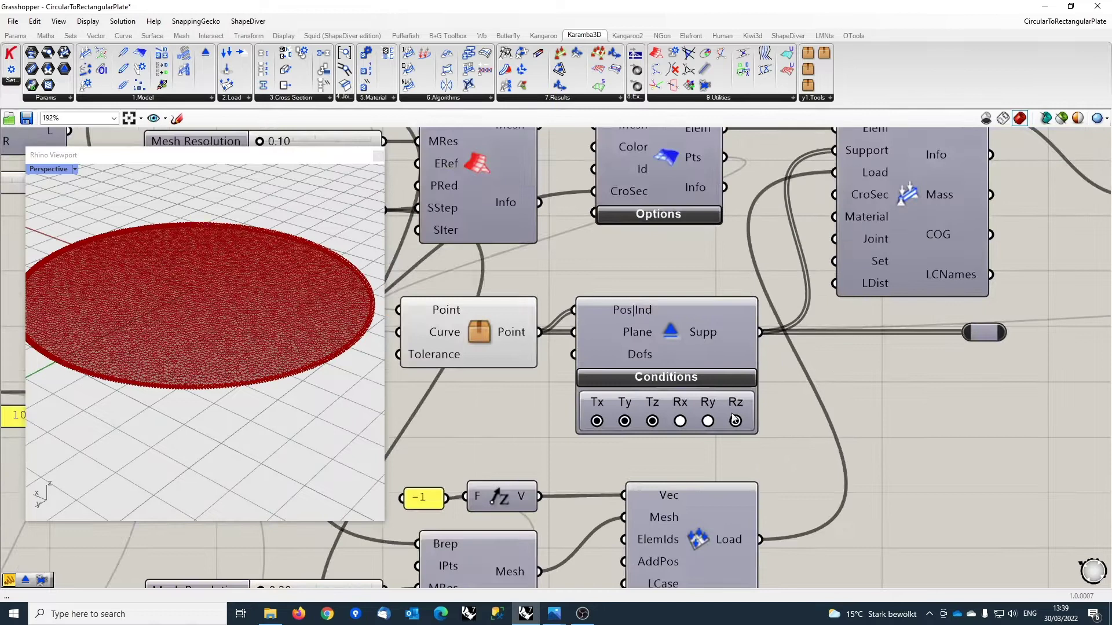
Turn off the preview of the component that picks the points on the plate's boundary curve.
right_drag(509, 397, 646, 399)
click(596, 325)
middle_click(596, 324)
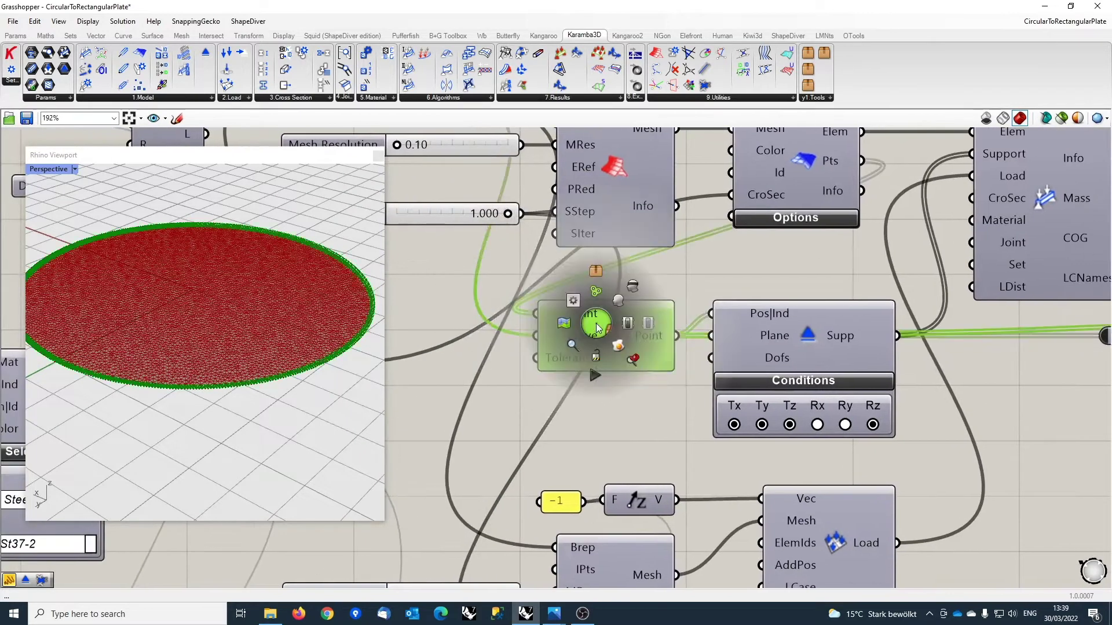
click(638, 284)
Examine the mesh load component's load vector, input mesh, orientation and generation settings, and trace its mesh back to the plate surface.
right_drag(741, 501, 732, 373)
scroll(923, 404, down, 1)
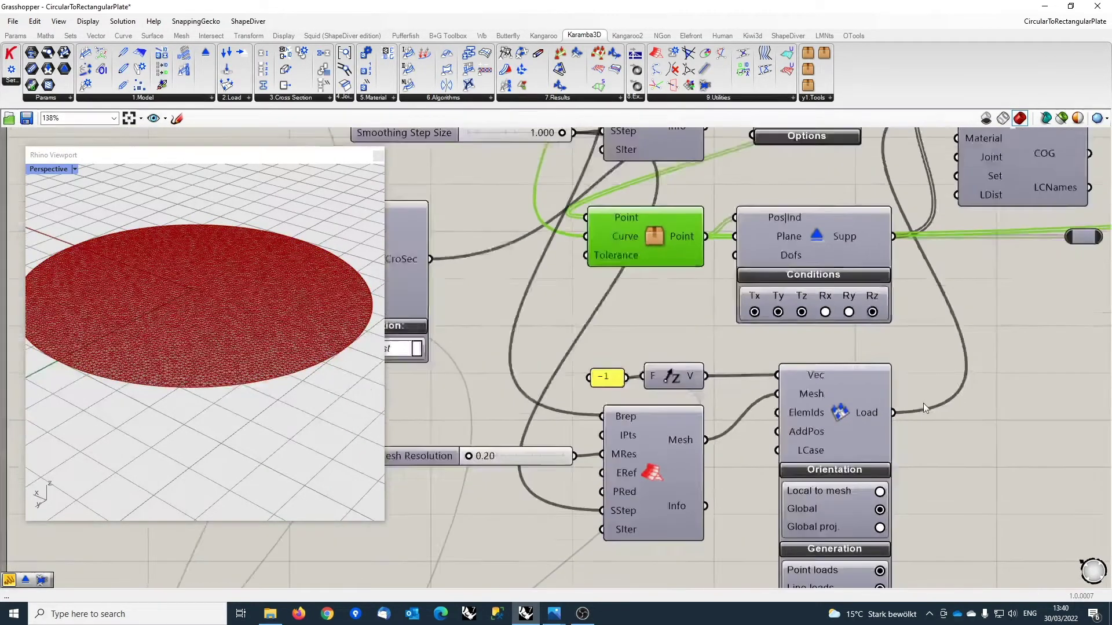
right_drag(923, 403, 859, 307)
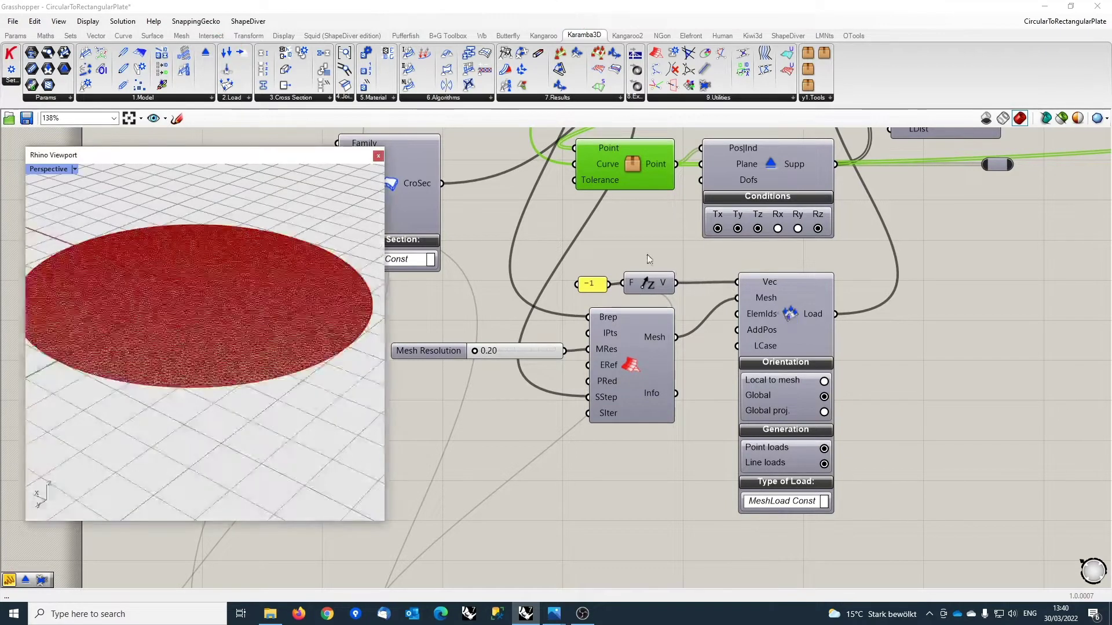
mouse_move(567, 259)
right_down()
mouse_move(748, 351)
mouse_move(738, 438)
right_up()
scroll(706, 359, down, 3)
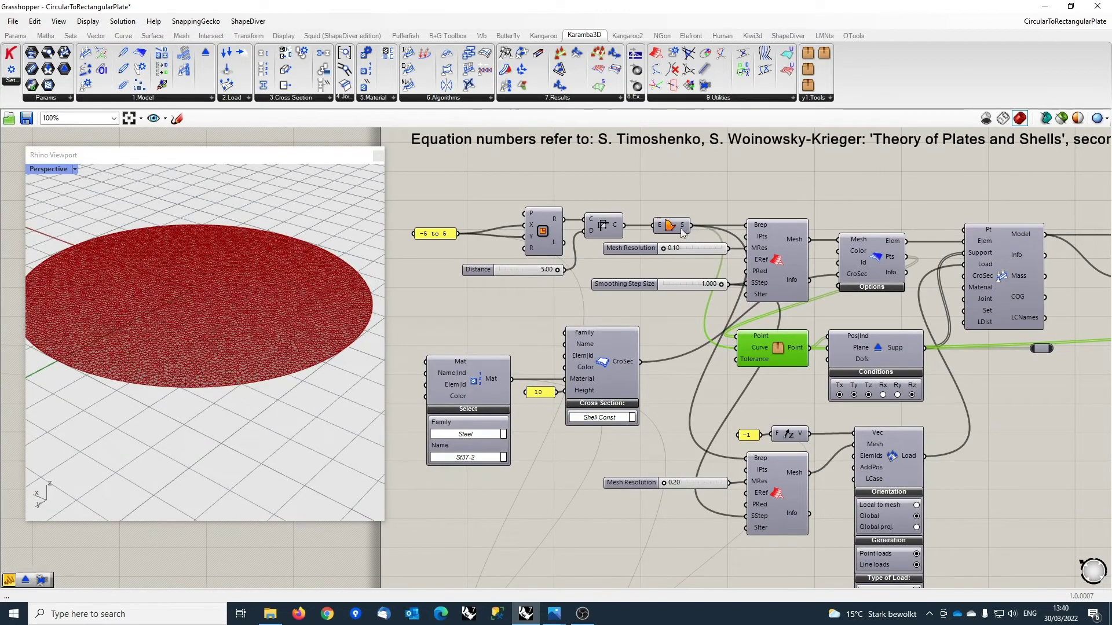
scroll(753, 376, up, 3)
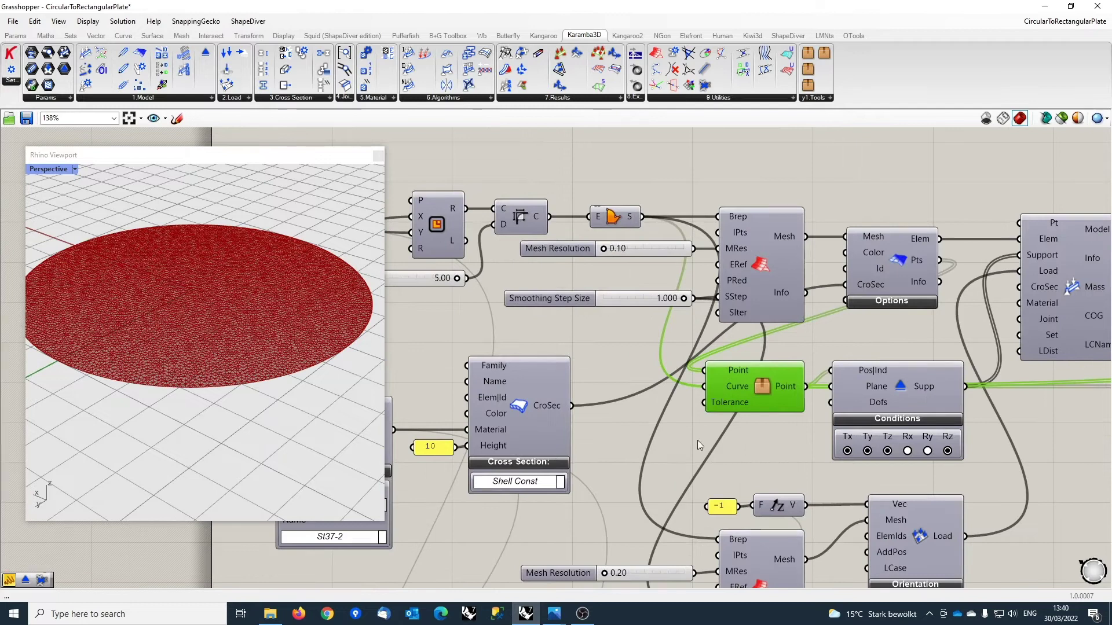
right_drag(697, 440, 636, 216)
scroll(718, 265, up, 3)
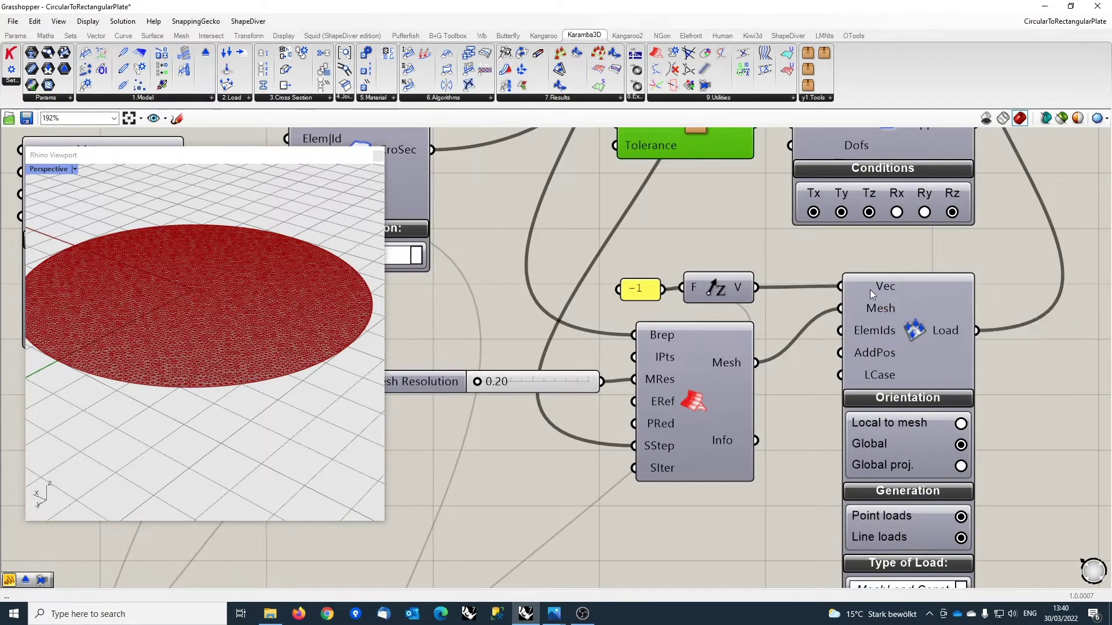
scroll(870, 290, up, 1)
mouse_move(895, 287)
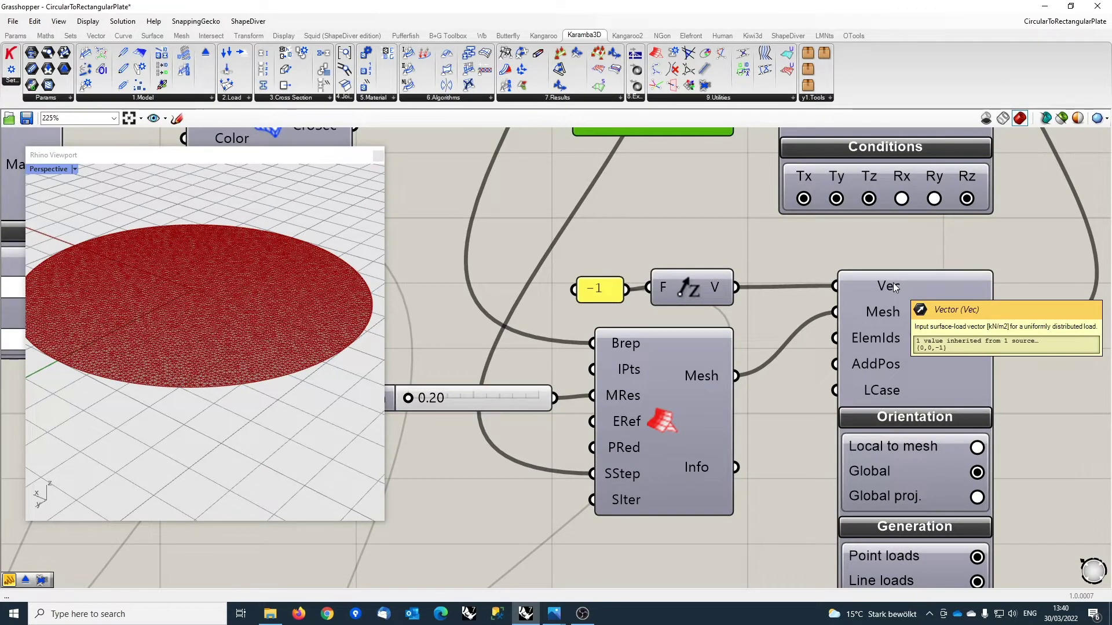
right_drag(814, 479, 790, 377)
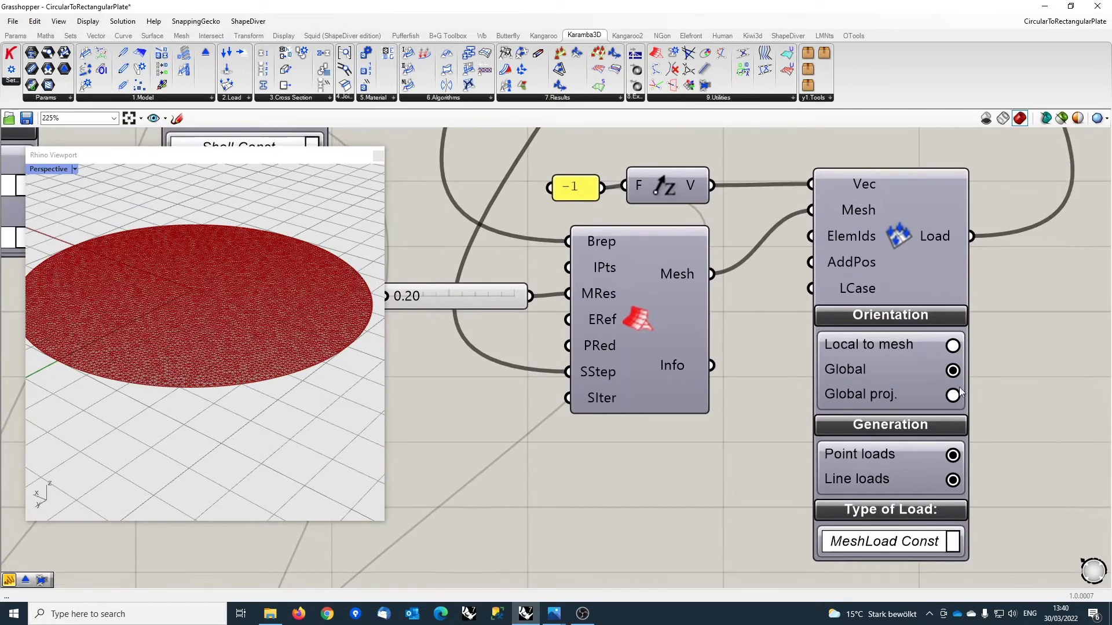
scroll(950, 367, down, 4)
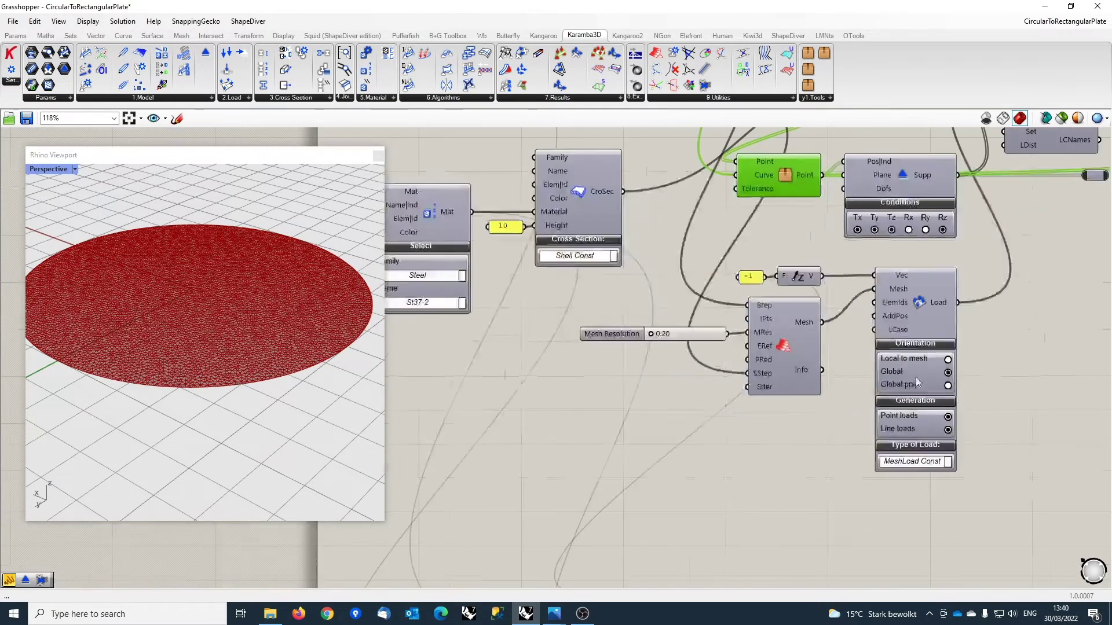
right_drag(822, 408, 846, 388)
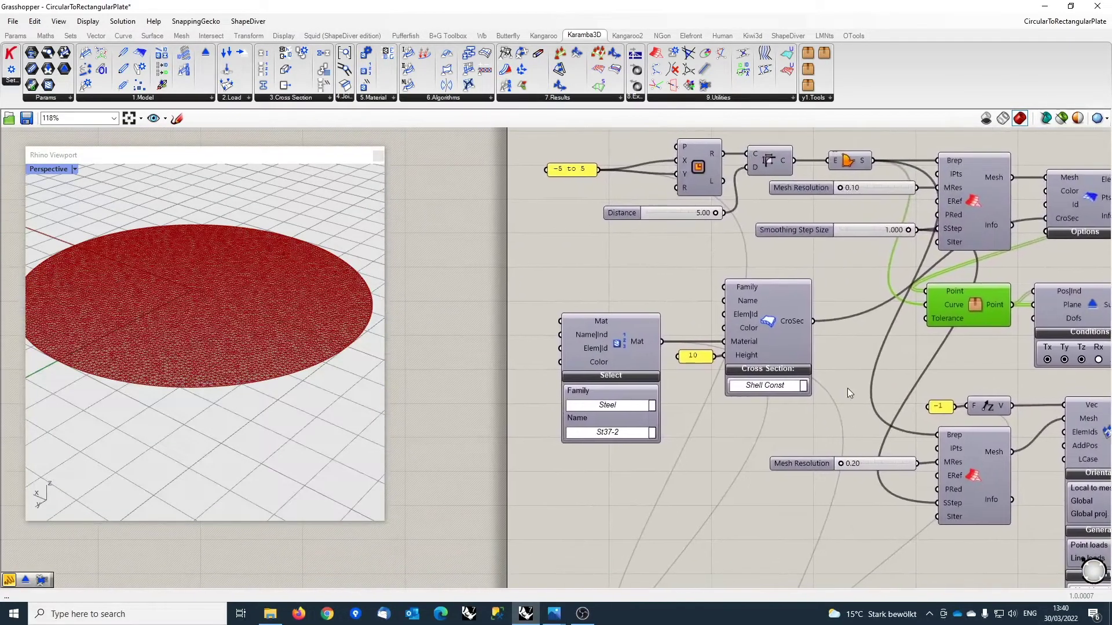
Examine the plate's steel material and shell cross-section height inputs, shifting the material selection component slightly away from the height panel.
scroll(820, 335, up, 1)
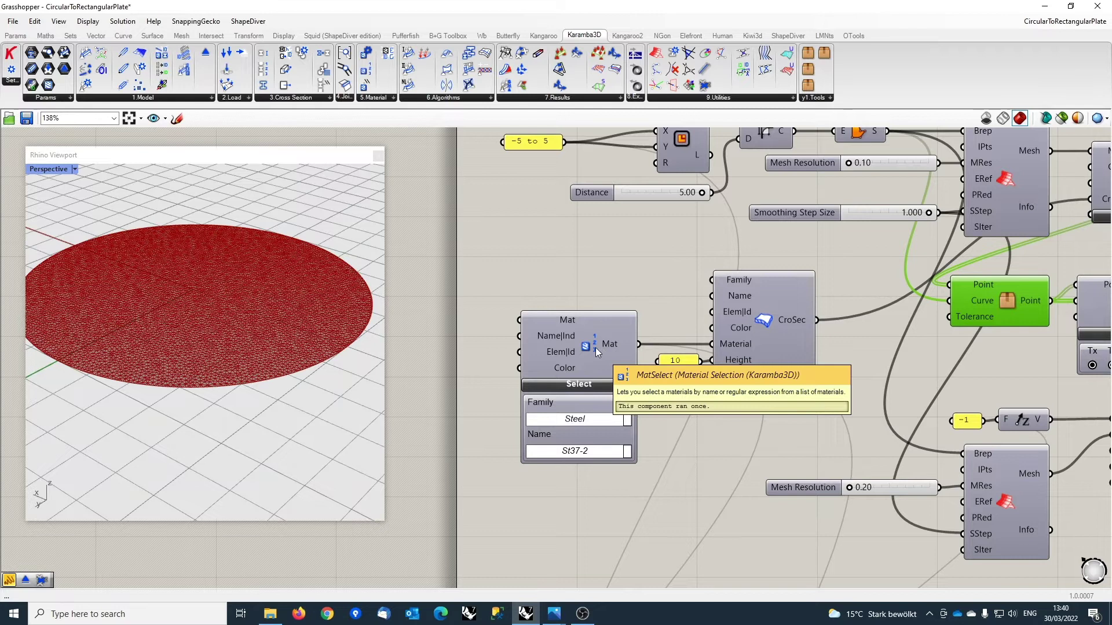
mouse_move(605, 345)
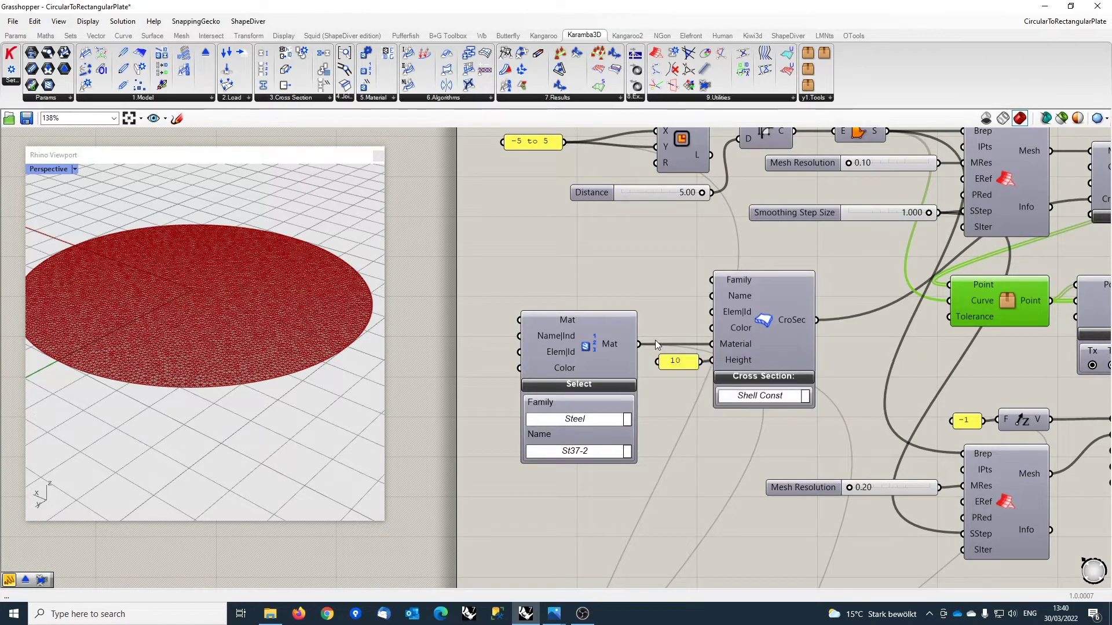
scroll(690, 362, up, 2)
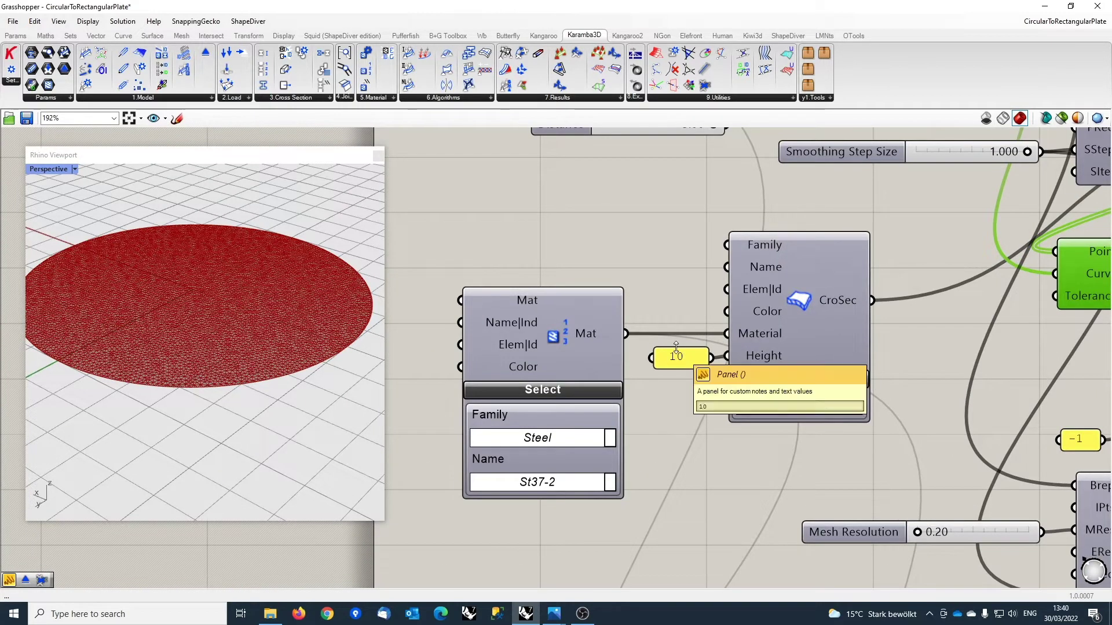
drag(596, 352, 571, 351)
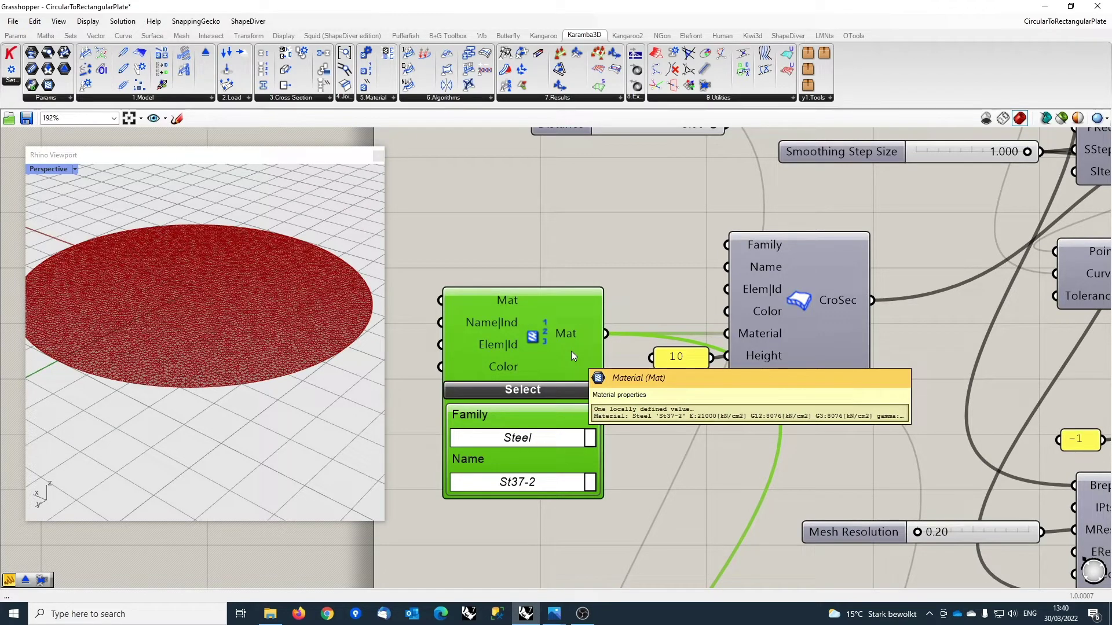
scroll(574, 352, down, 1)
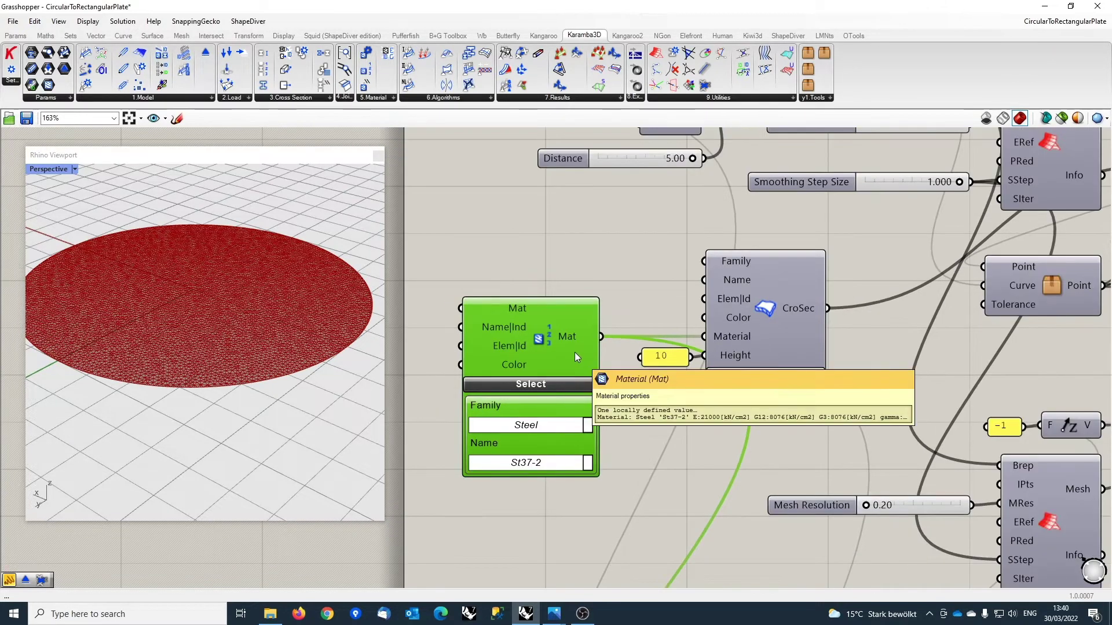
right_drag(615, 387, 627, 342)
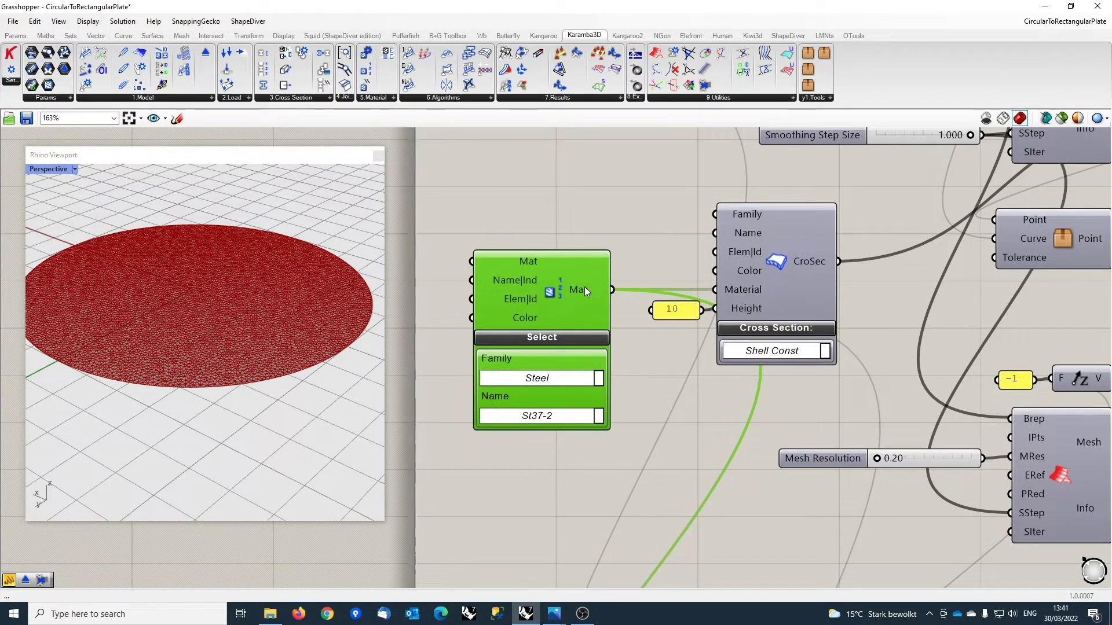
Locate the analysis component behind the assembled model and move it slightly up, level with the assembly component's model output.
scroll(649, 307, down, 3)
scroll(678, 333, down, 2)
right_drag(756, 323, 537, 423)
right_drag(859, 400, 604, 457)
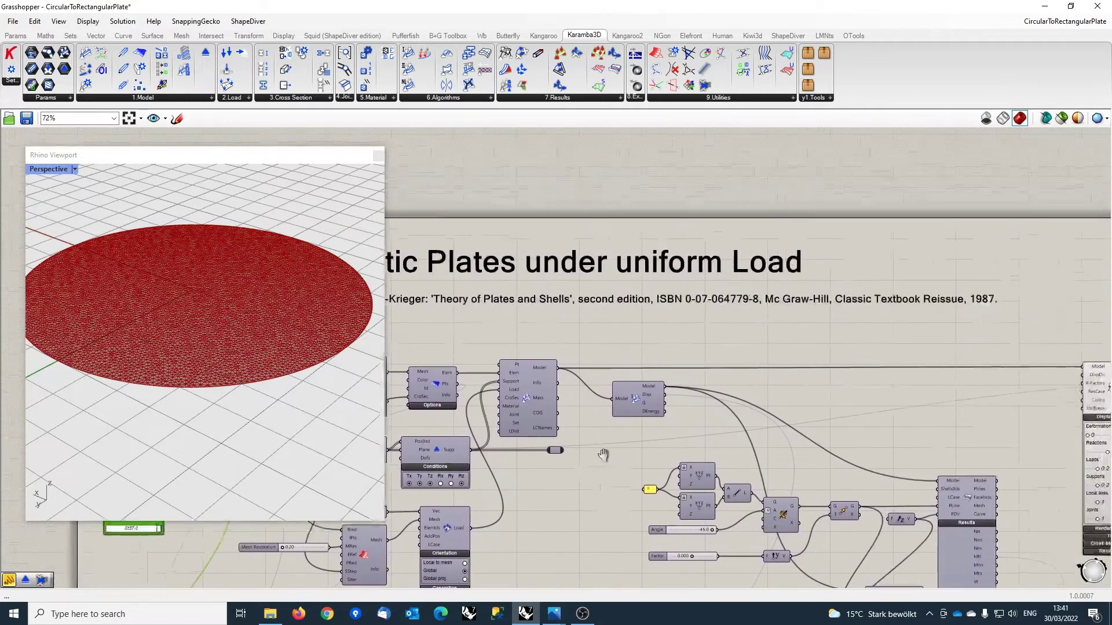
drag(662, 389, 1080, 367)
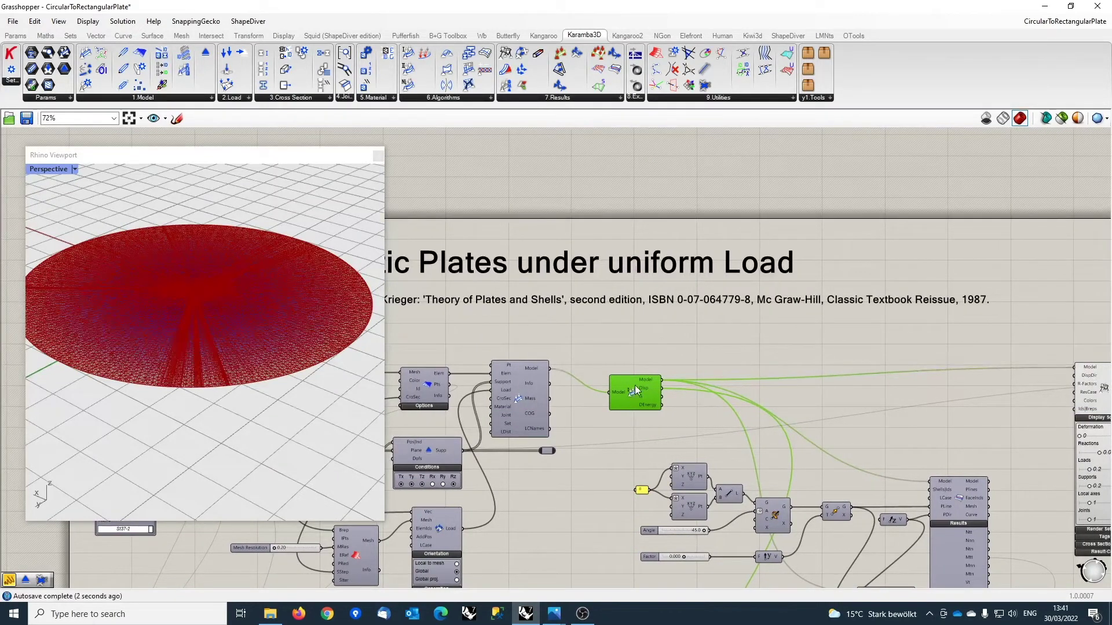
drag(635, 389, 639, 375)
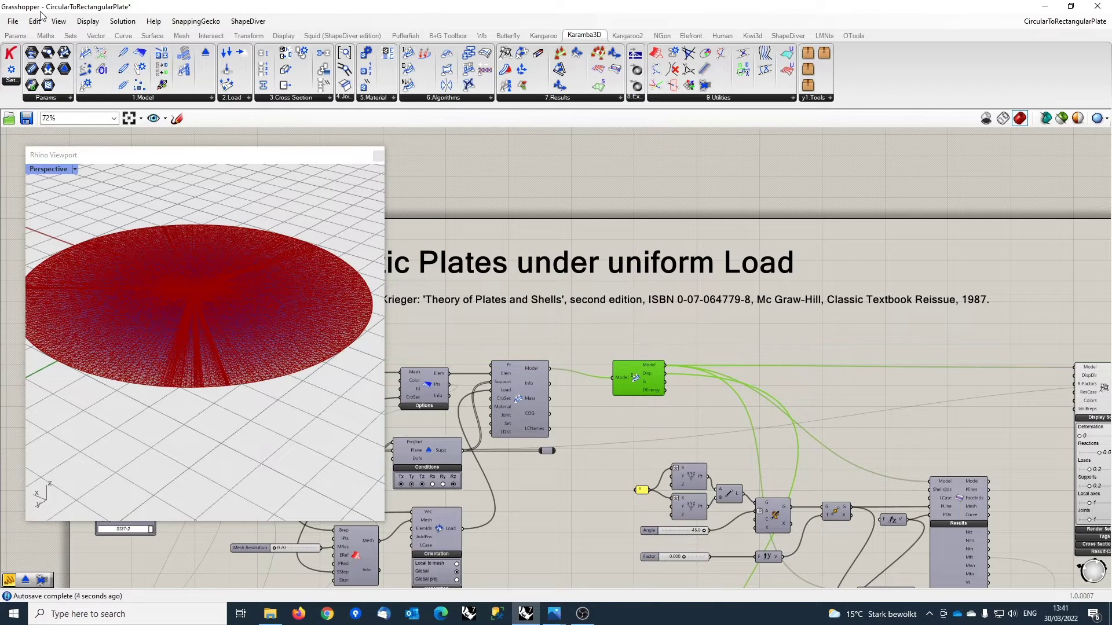
Turn off the mesh edge preview and view the plate's result lines from a higher angle.
click(88, 22)
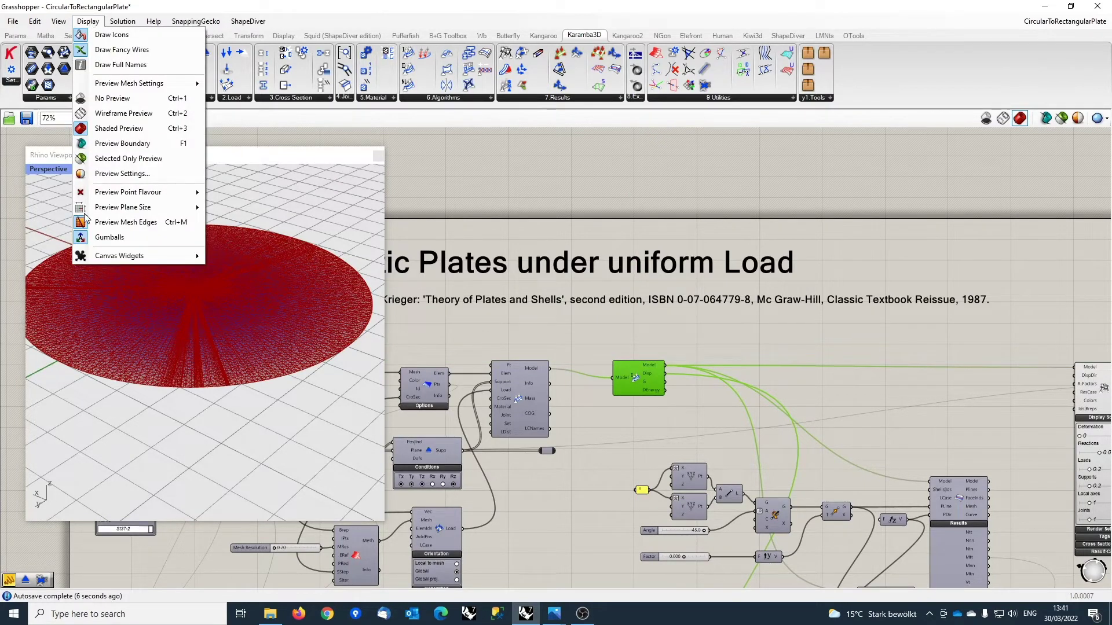
click(103, 223)
right_drag(201, 294, 204, 318)
Set the model view component's deformation scale to 400 and inspect the deformed plate from several angles.
scroll(735, 326, down, 2)
right_drag(859, 369, 608, 367)
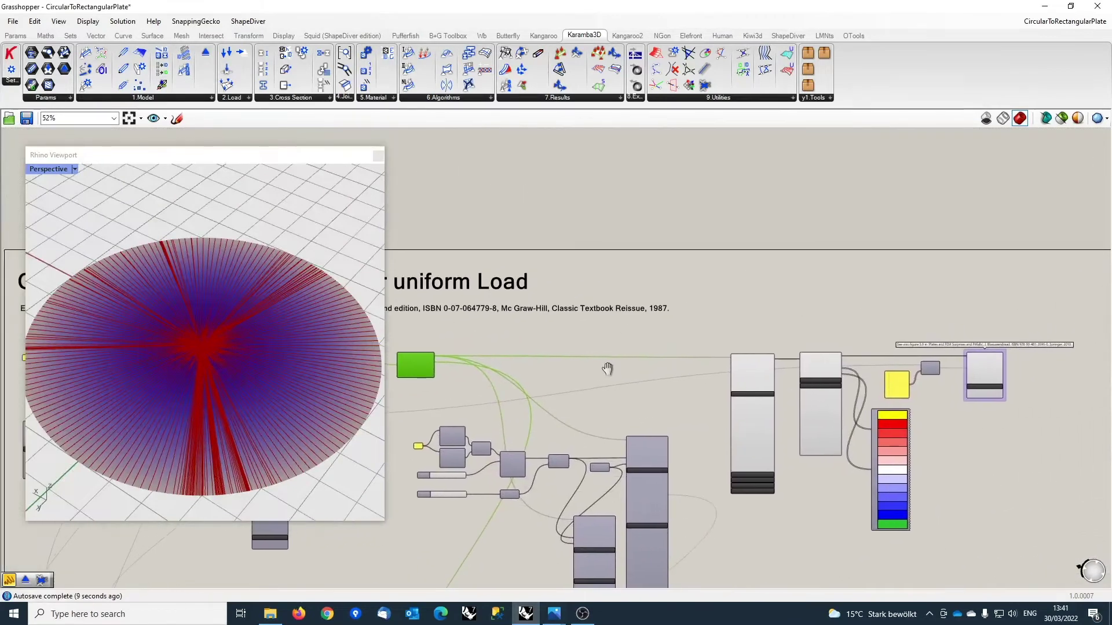
scroll(732, 354, up, 3)
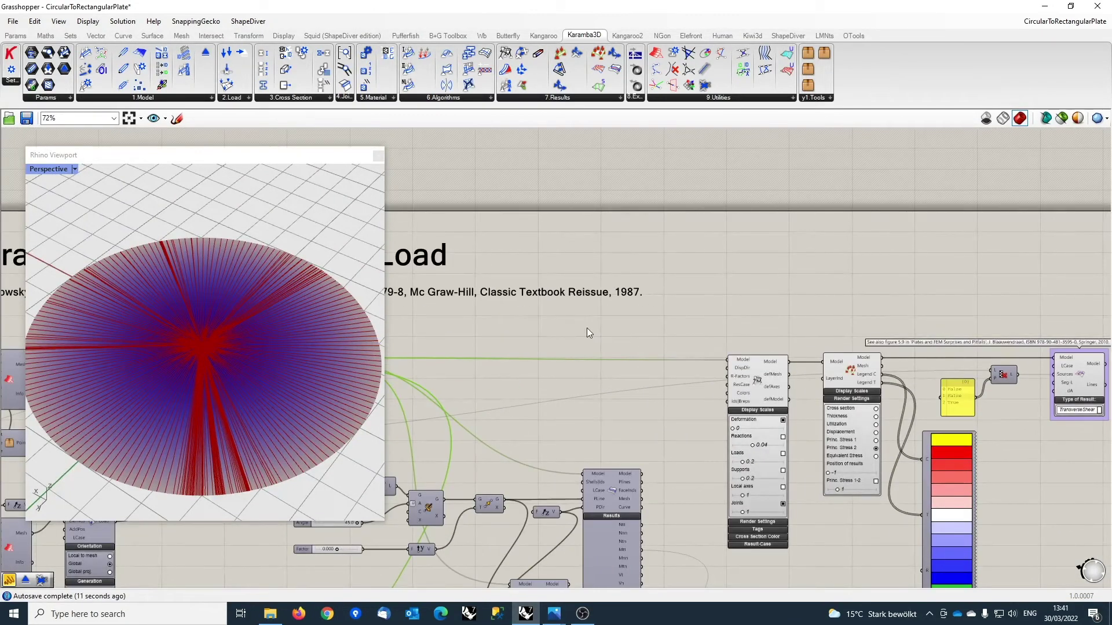
scroll(700, 388, up, 3)
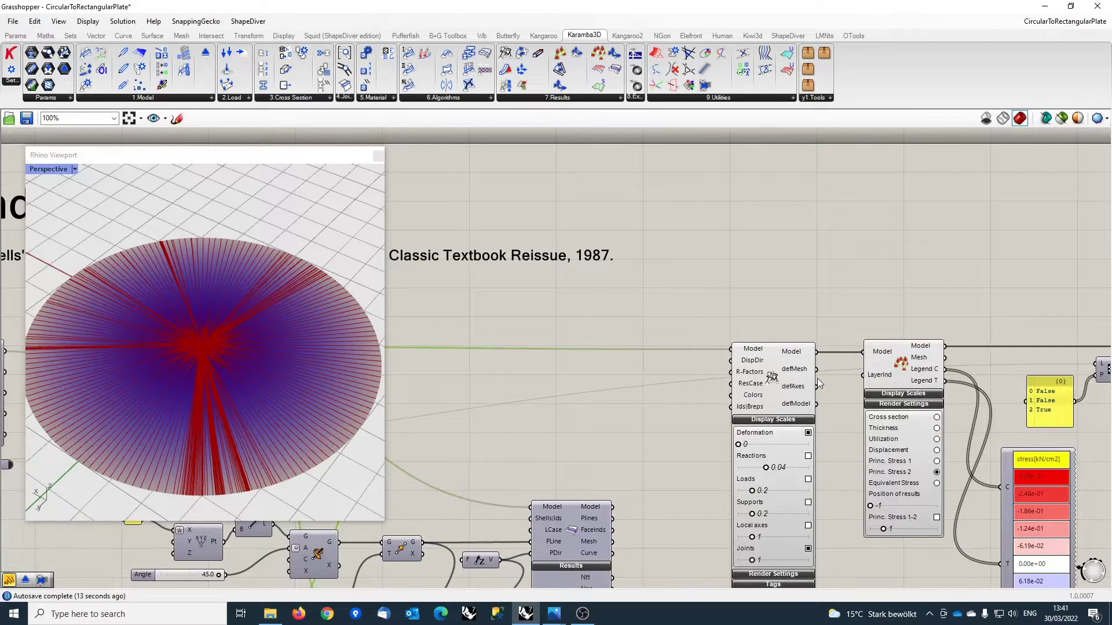
right_drag(812, 377, 633, 340)
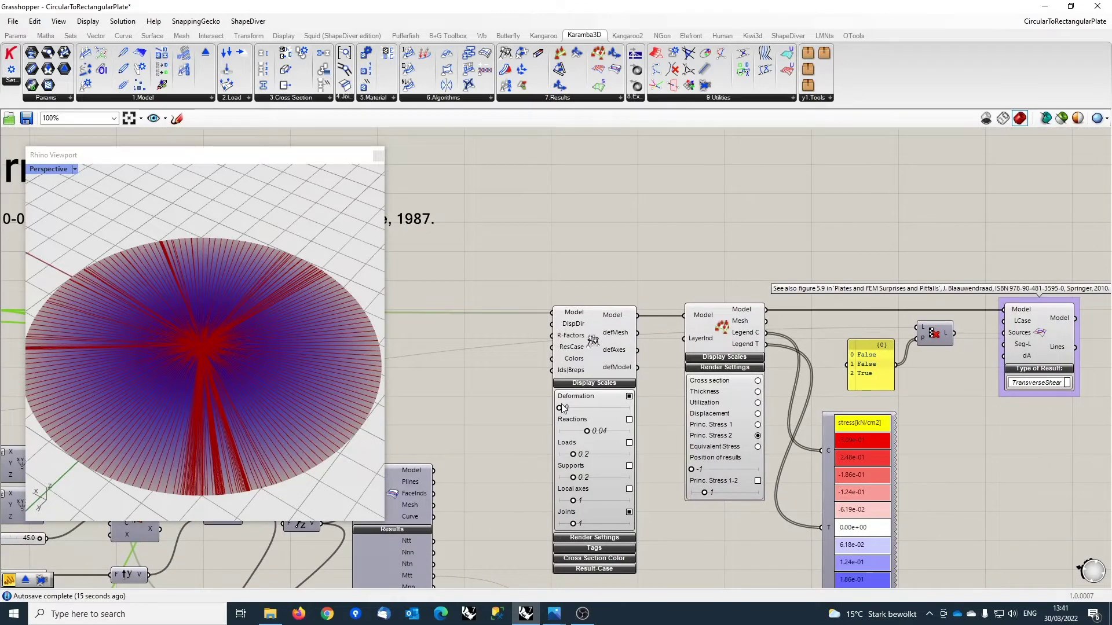
right_drag(350, 410, 332, 364)
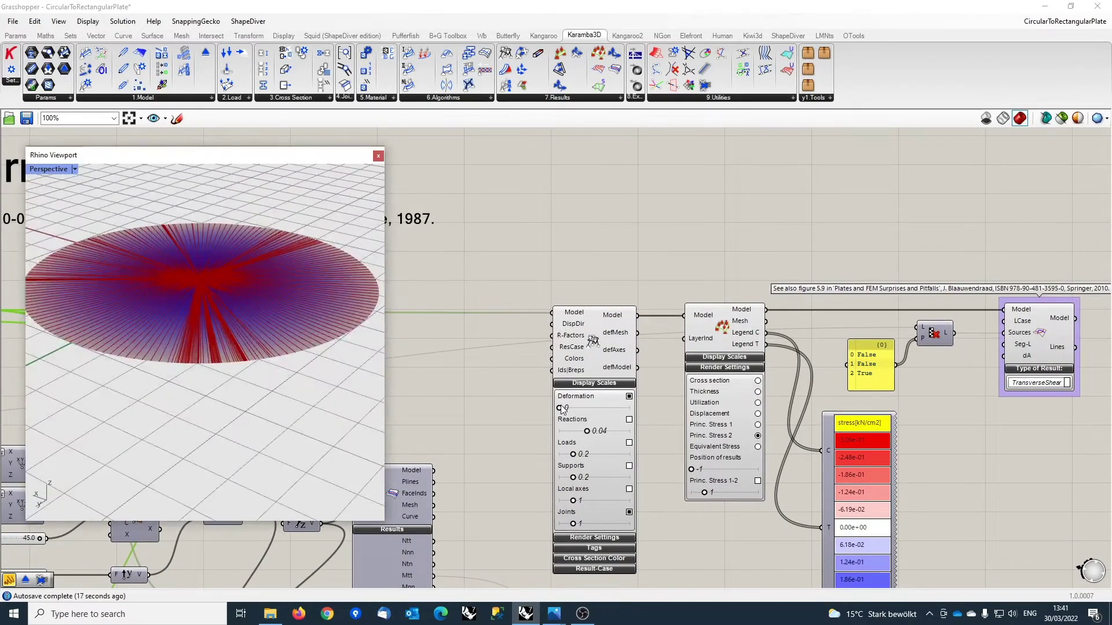
drag(559, 408, 621, 408)
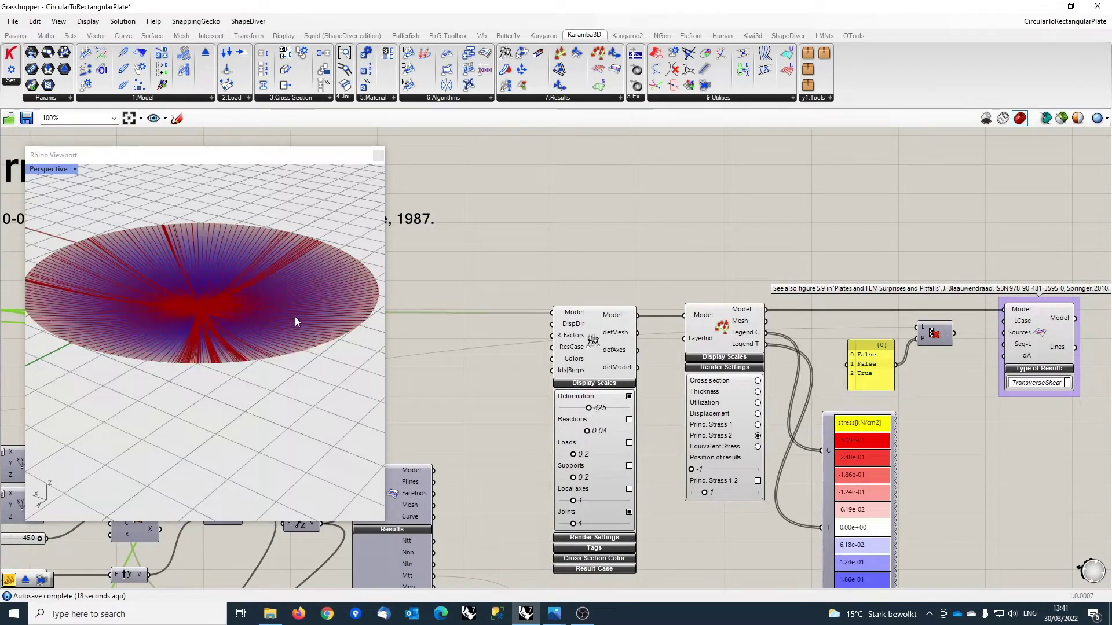
right_drag(294, 317, 301, 340)
scroll(268, 293, down, 5)
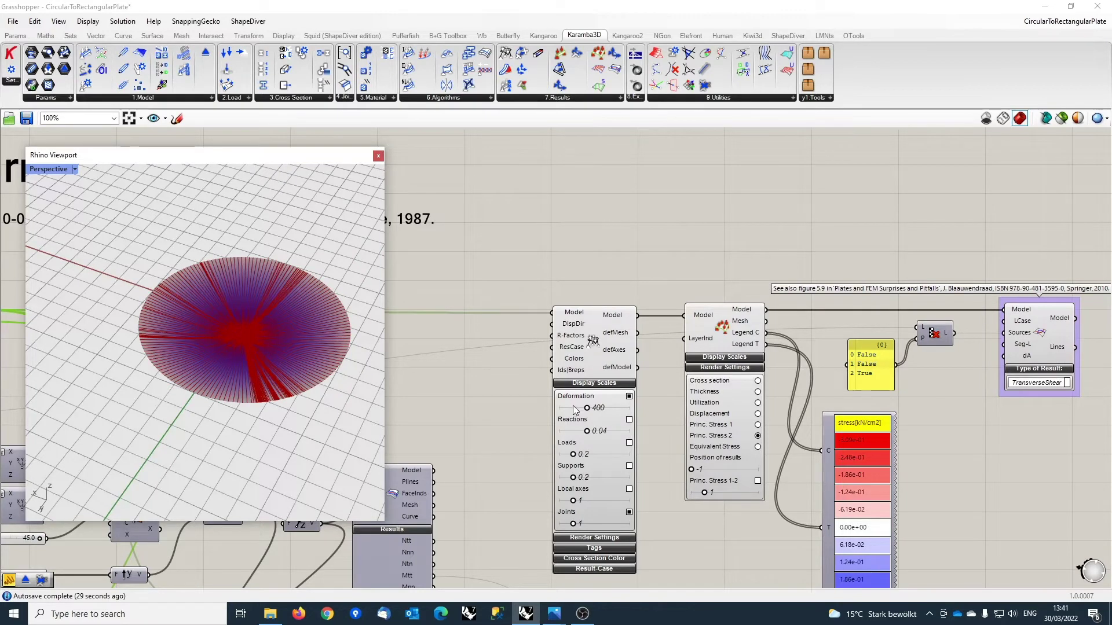
right_drag(367, 408, 232, 377)
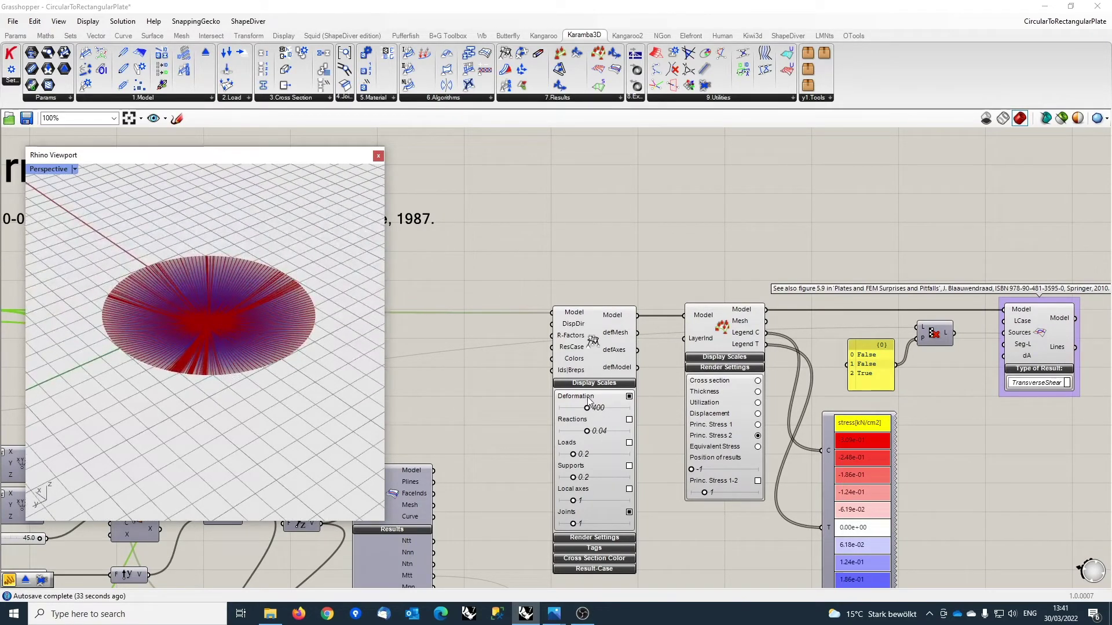
Turn off the deformation display, and switch the shell view's Displacement rendering on and off again.
click(629, 396)
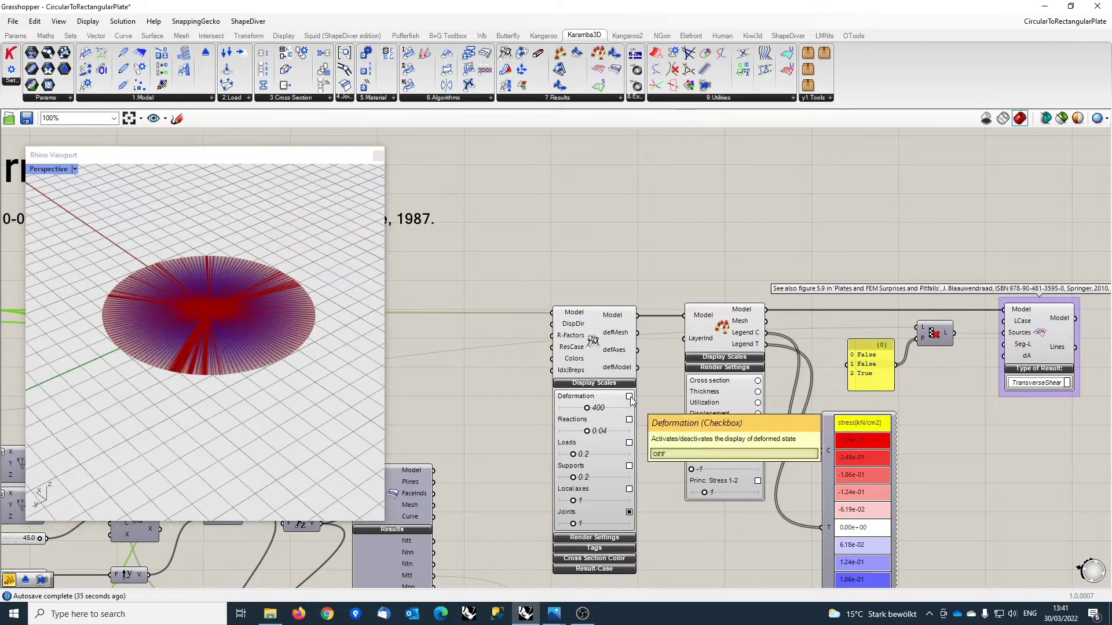
right_drag(828, 370, 751, 376)
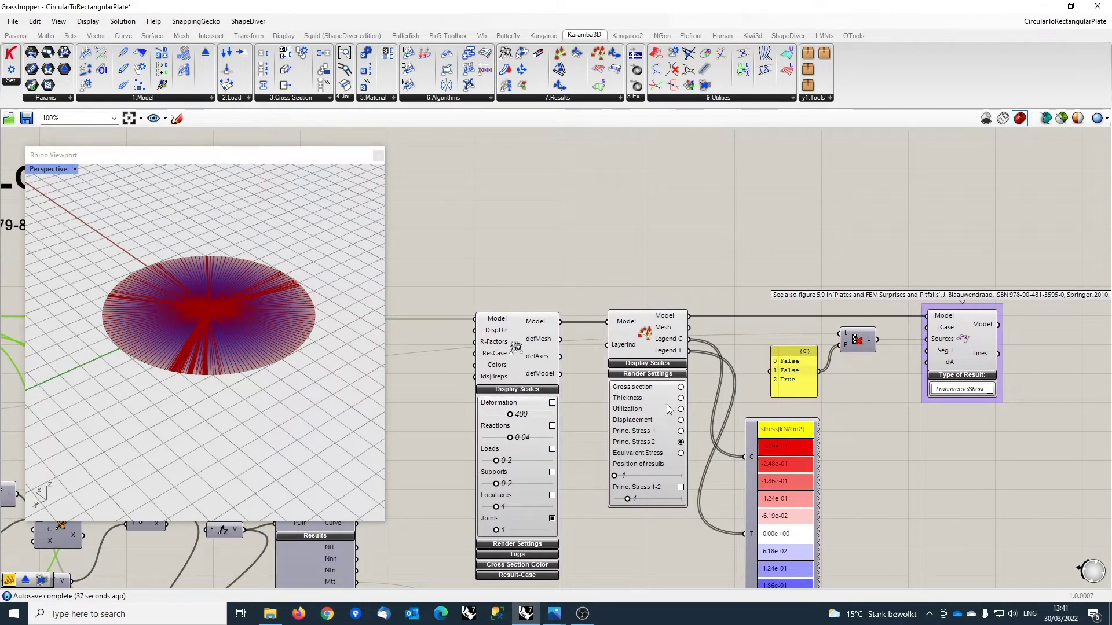
click(681, 420)
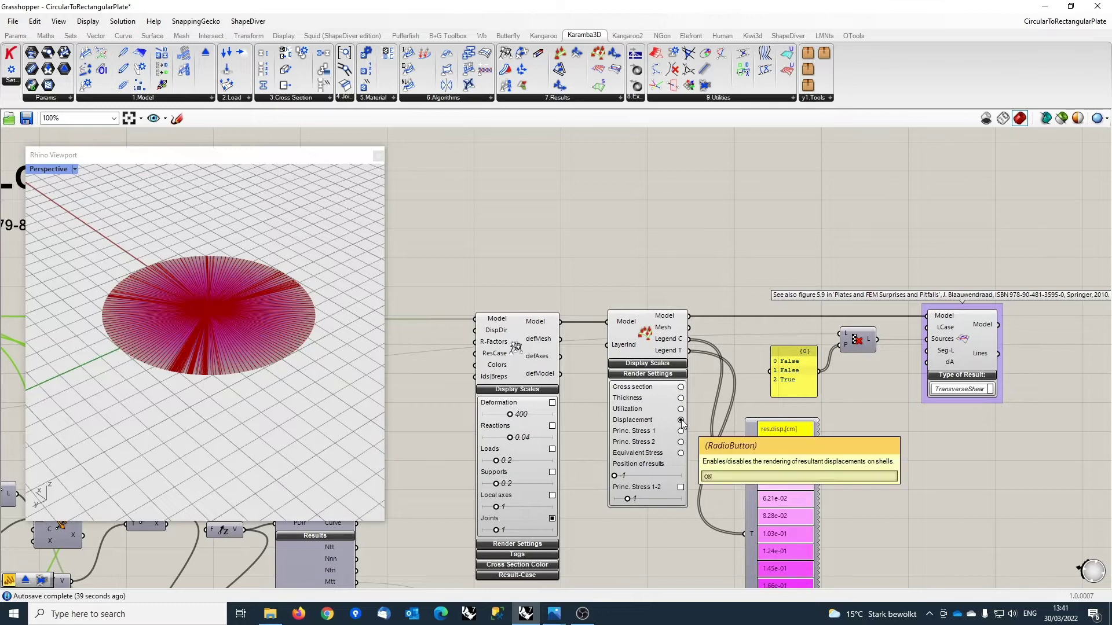
click(681, 420)
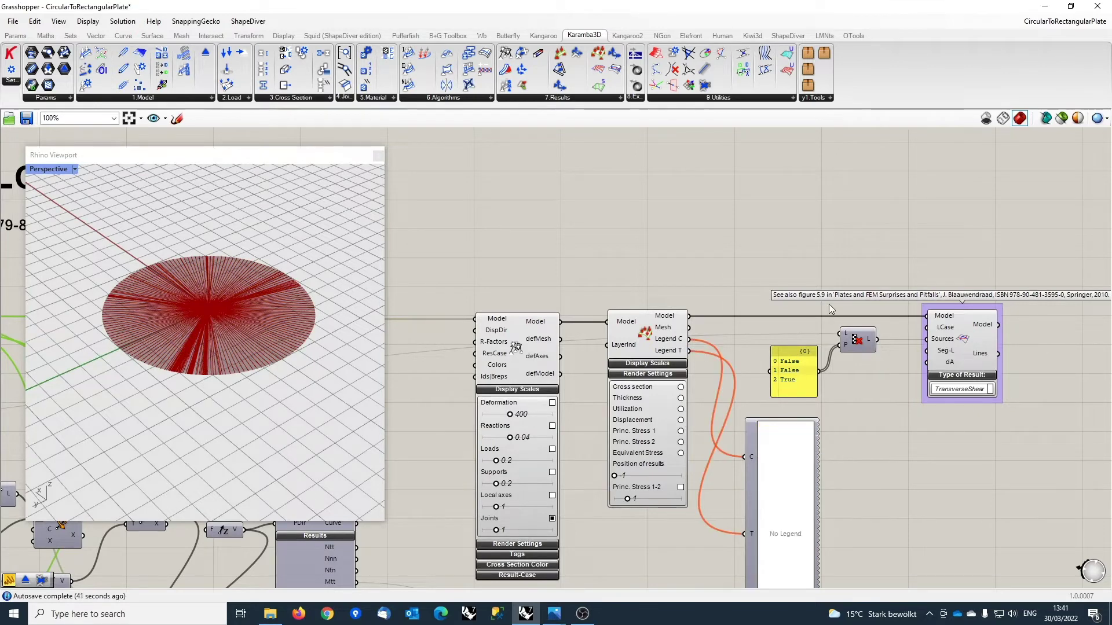
Examine the TransverseShear line results component and the pattern of its lines running across the circular plate.
right_drag(996, 355, 869, 357)
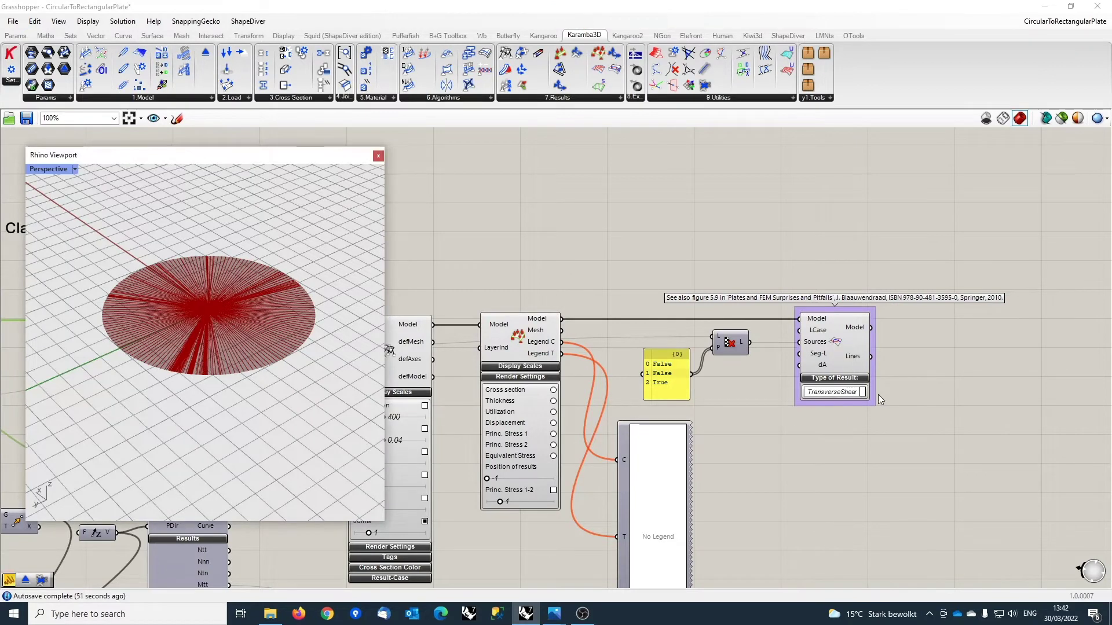
scroll(280, 297, up, 2)
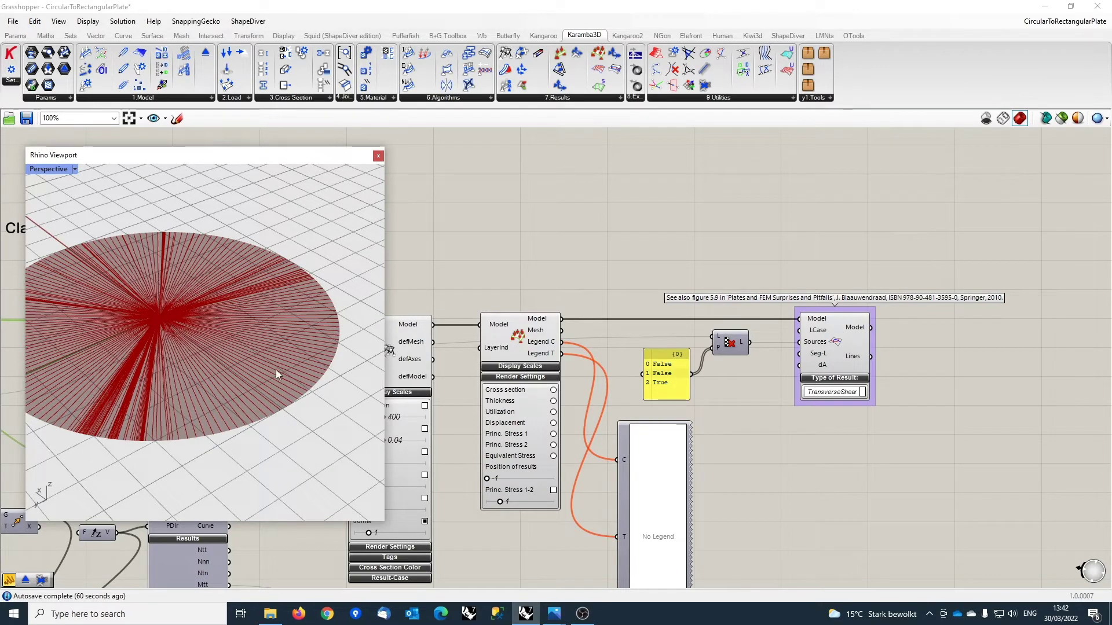
scroll(260, 362, down, 3)
scroll(239, 350, up, 3)
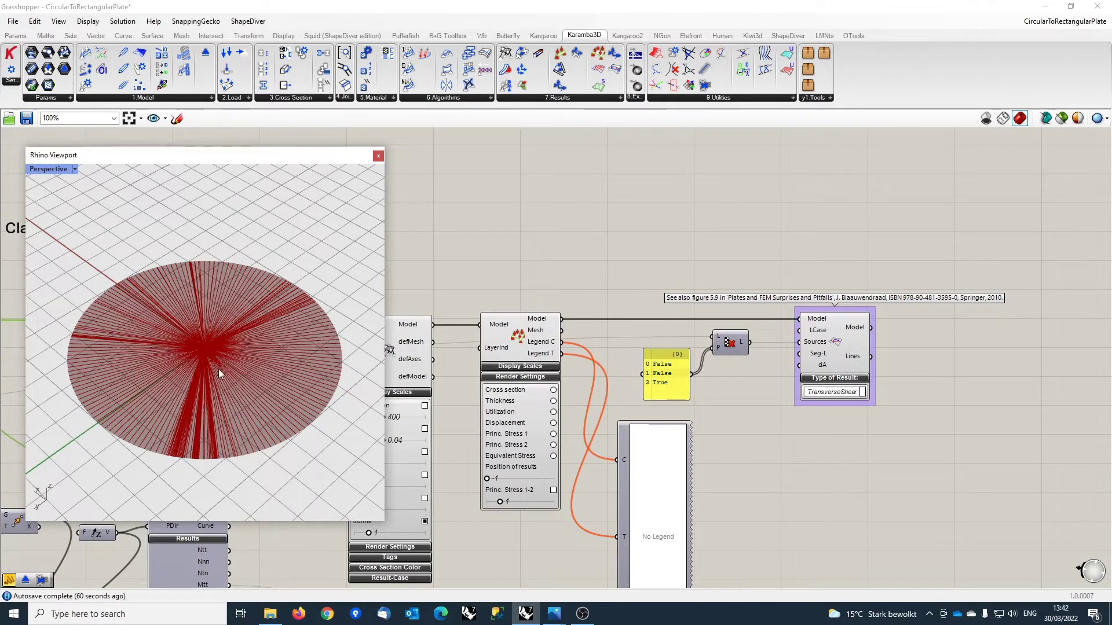
scroll(238, 296, up, 3)
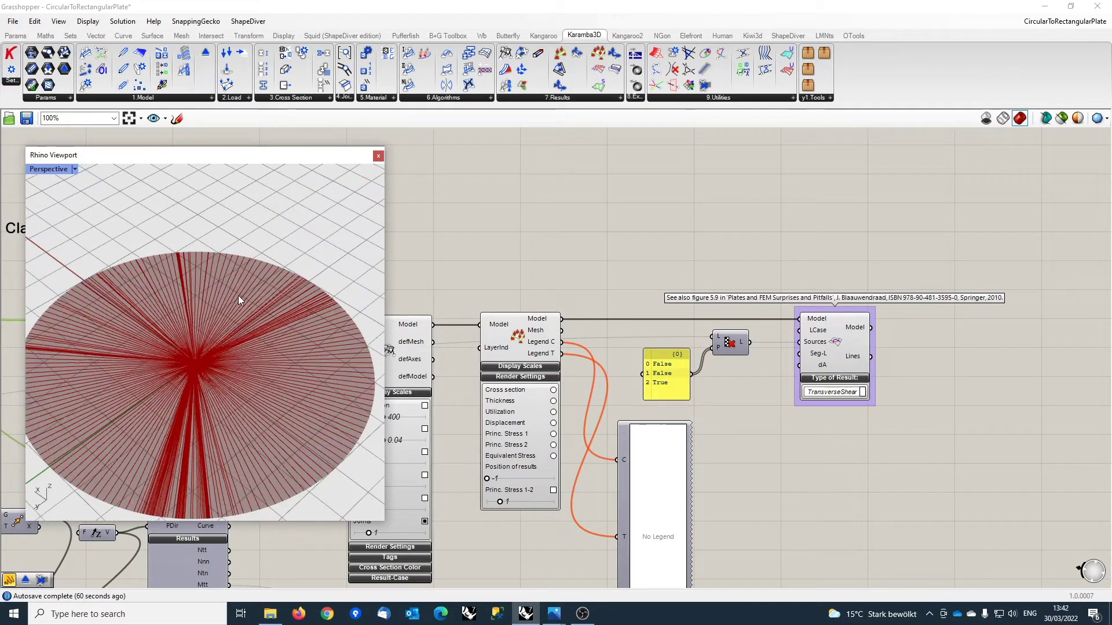
scroll(241, 343, down, 4)
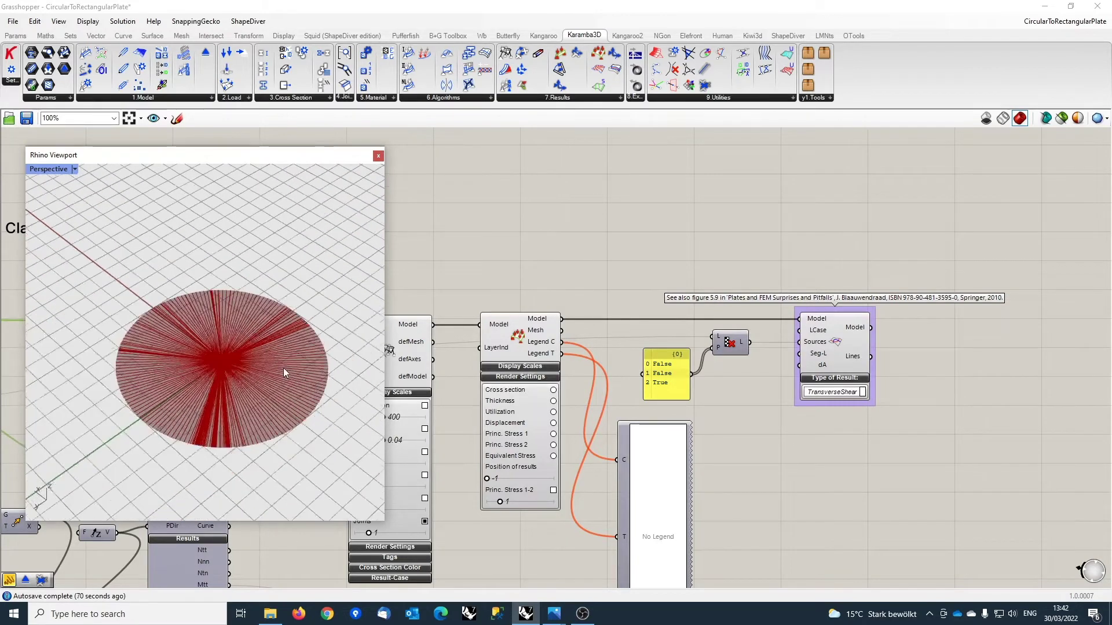
right_drag(283, 367, 300, 324)
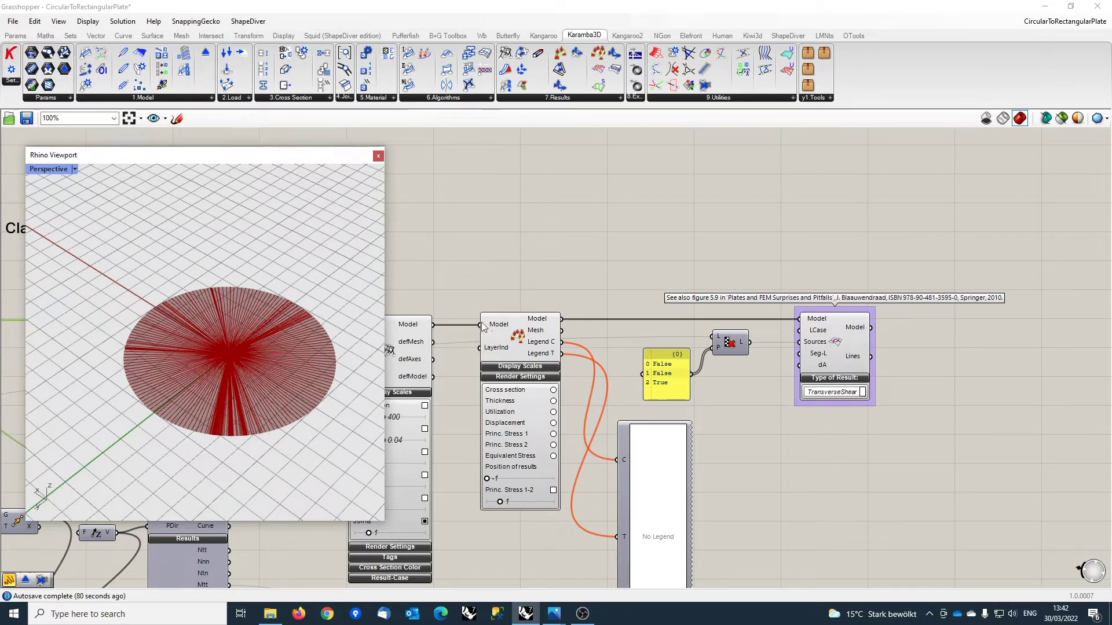
Review the flow lines on the plate and move the analysis component slightly closer to the assembly component.
scroll(215, 357, down, 3)
scroll(805, 399, down, 3)
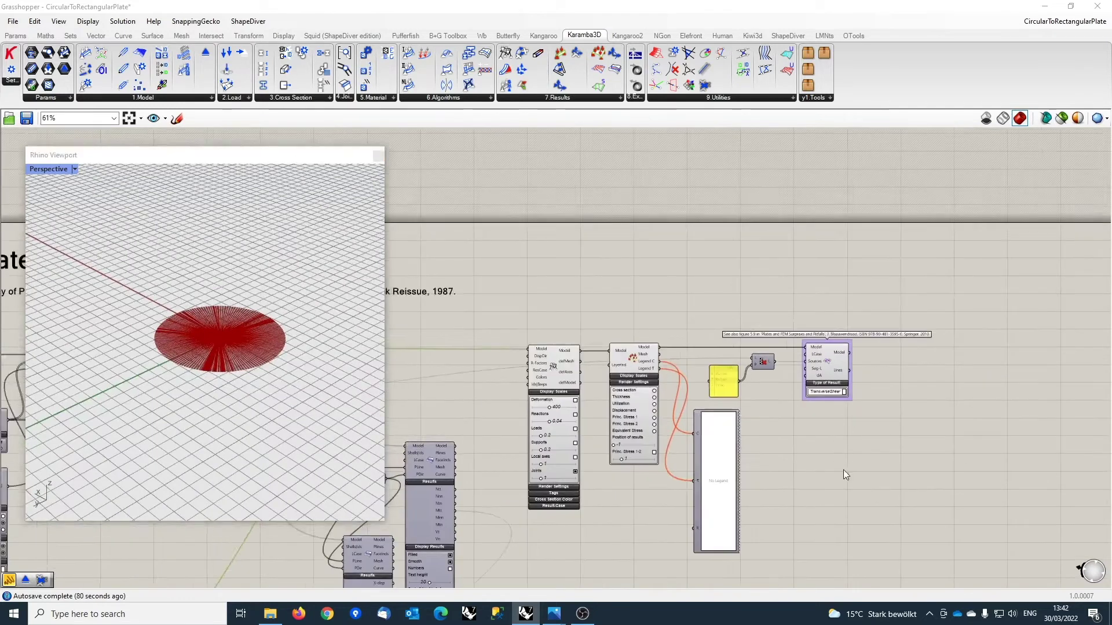
right_drag(843, 470, 1098, 402)
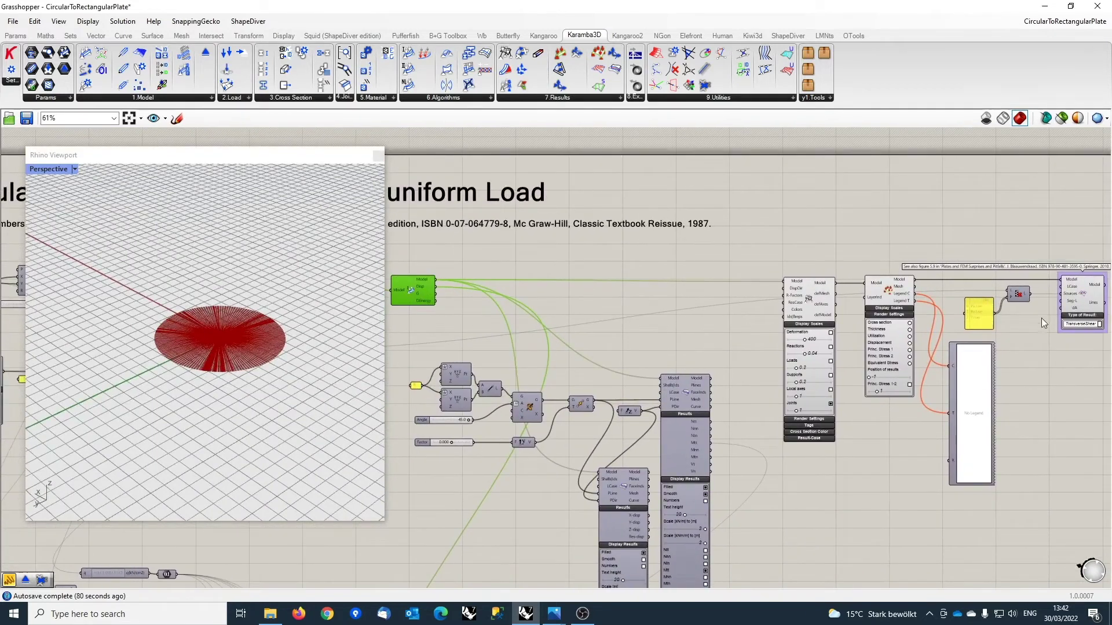
right_drag(399, 477, 612, 381)
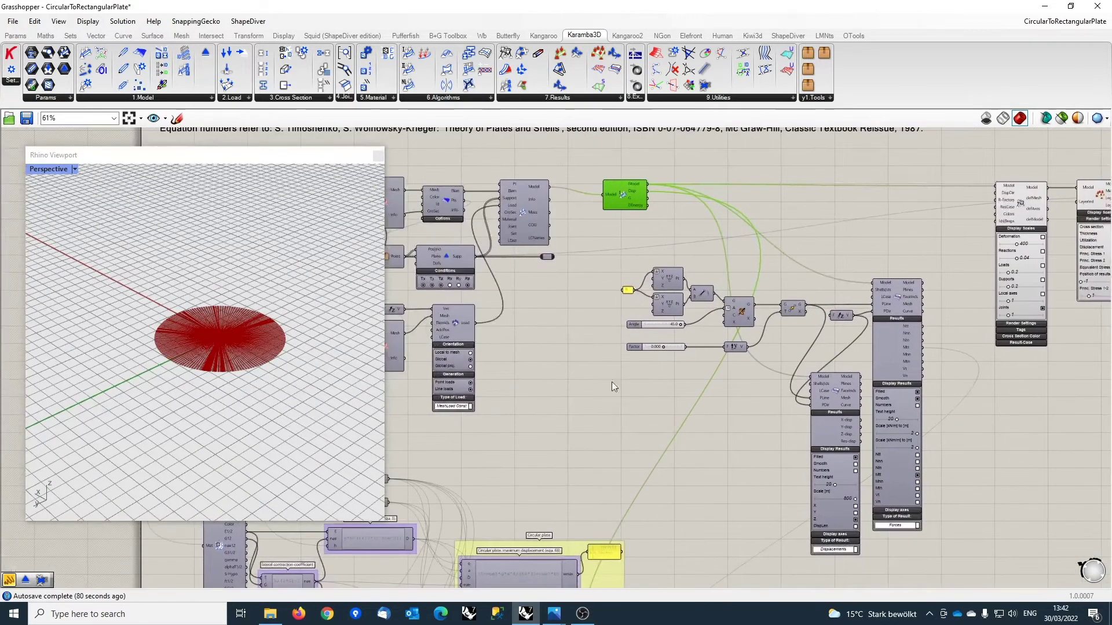
scroll(235, 360, up, 3)
scroll(237, 364, up, 1)
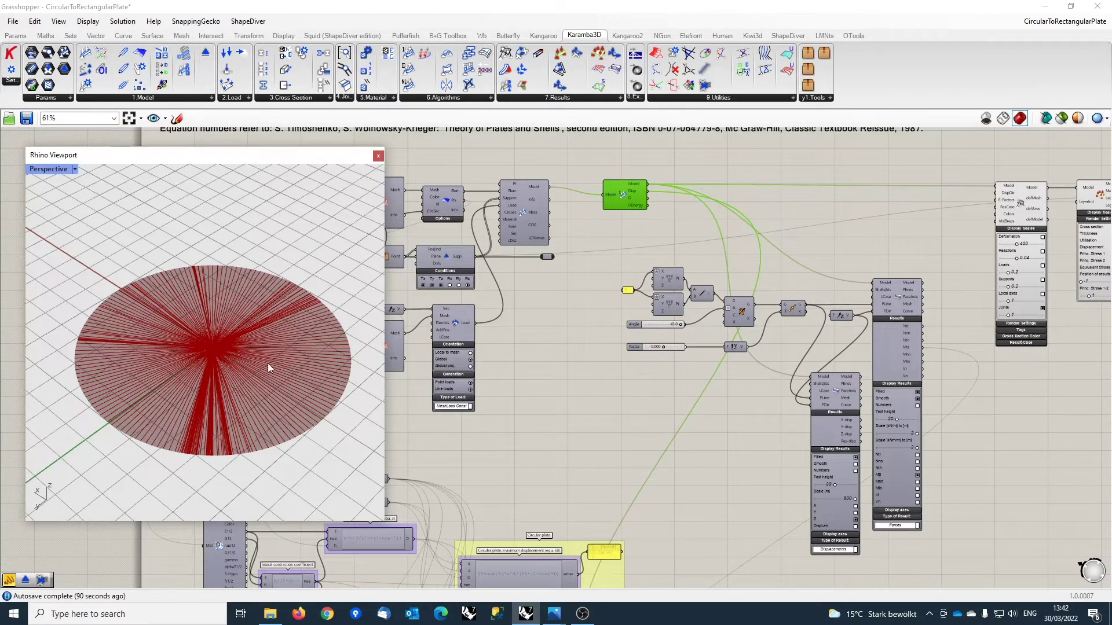
drag(628, 192, 607, 185)
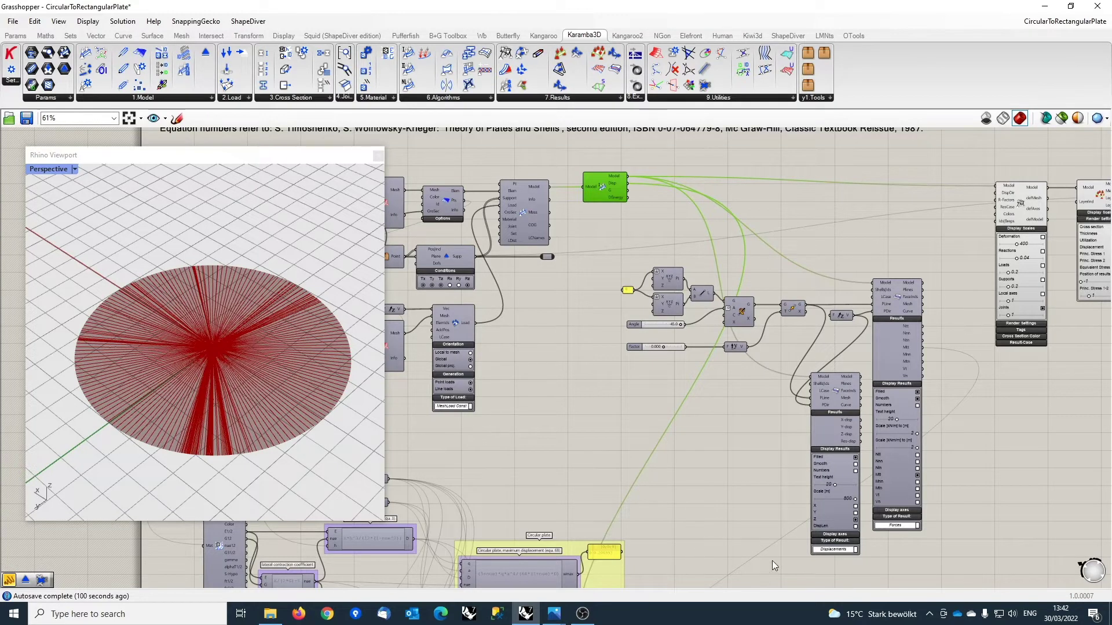
Go to the analytical circular plate formulas and bring up the Theory of Plates and Shells title page in Photos.
right_drag(714, 510, 828, 229)
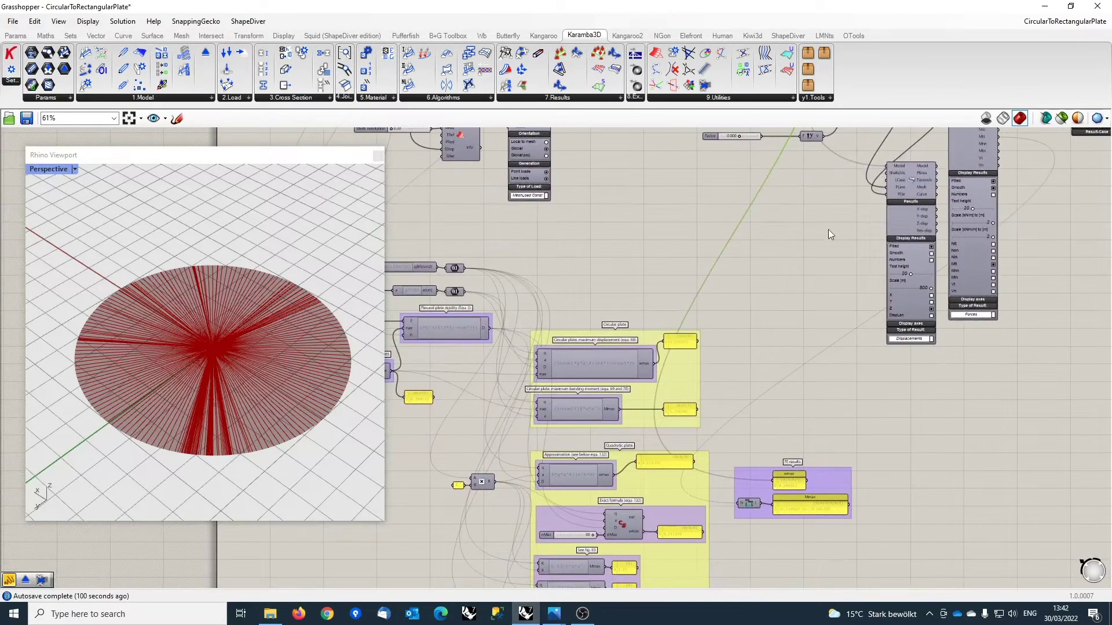
click(553, 613)
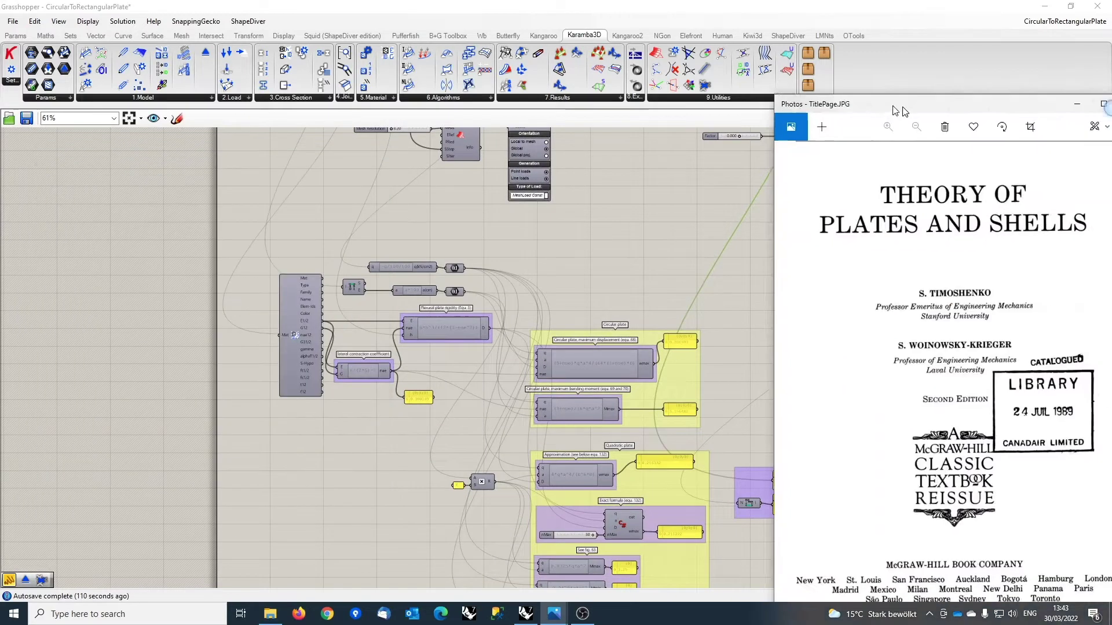
Show the Theory of Plates and Shells title page, move it aside and look over the circular and quadratic plate formula groups.
drag(907, 34, 654, 33)
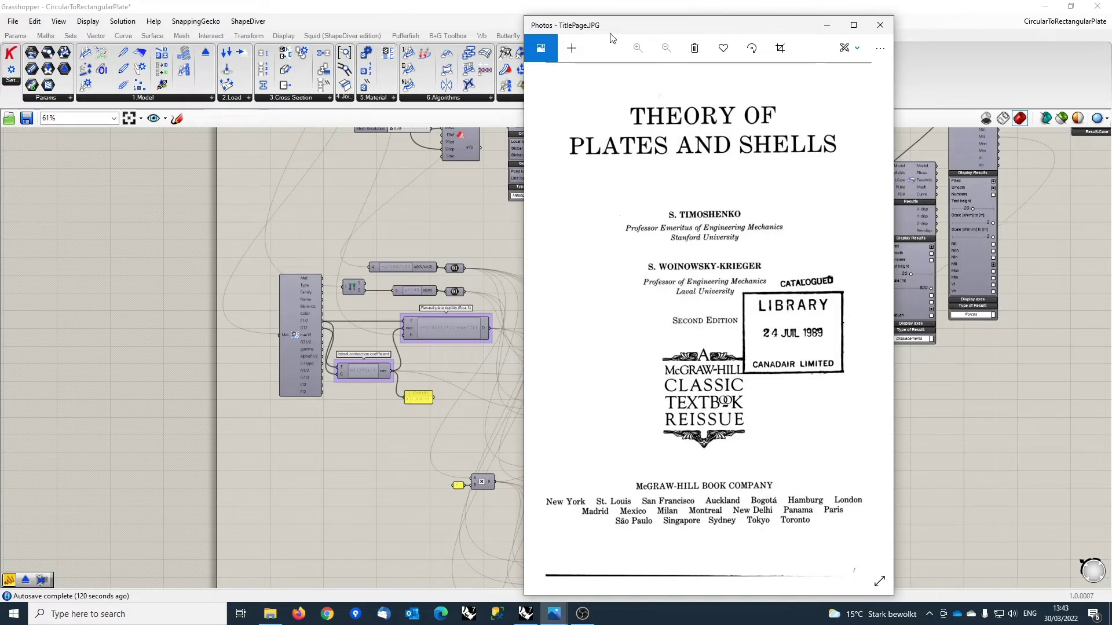
drag(622, 30, 1111, 30)
scroll(724, 288, down, 2)
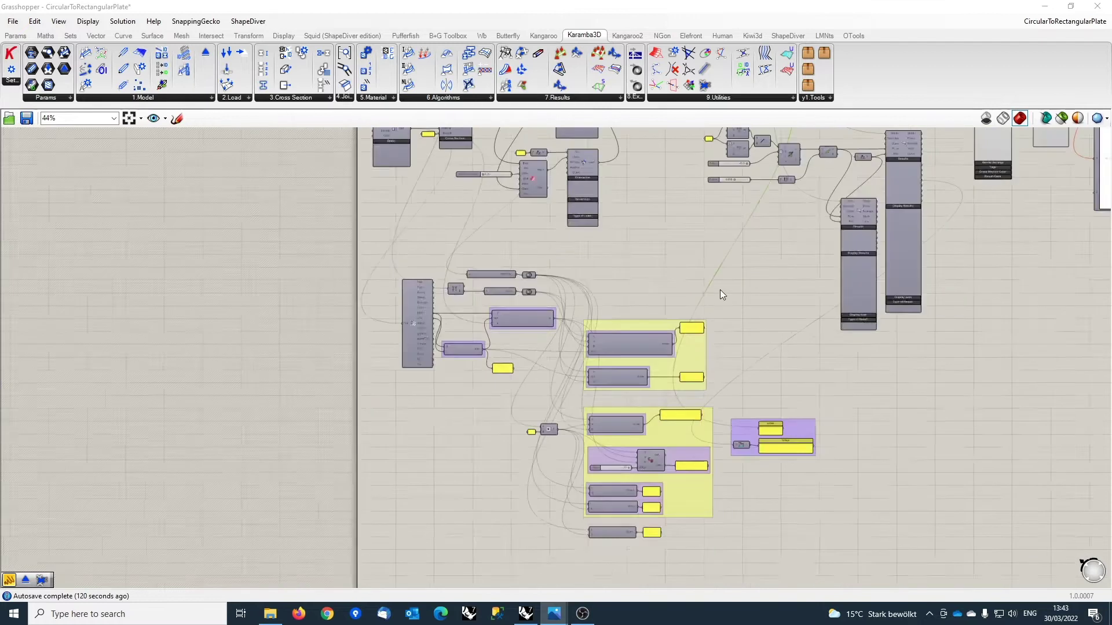
right_click(731, 242)
right_drag(640, 287, 675, 244)
scroll(675, 245, up, 4)
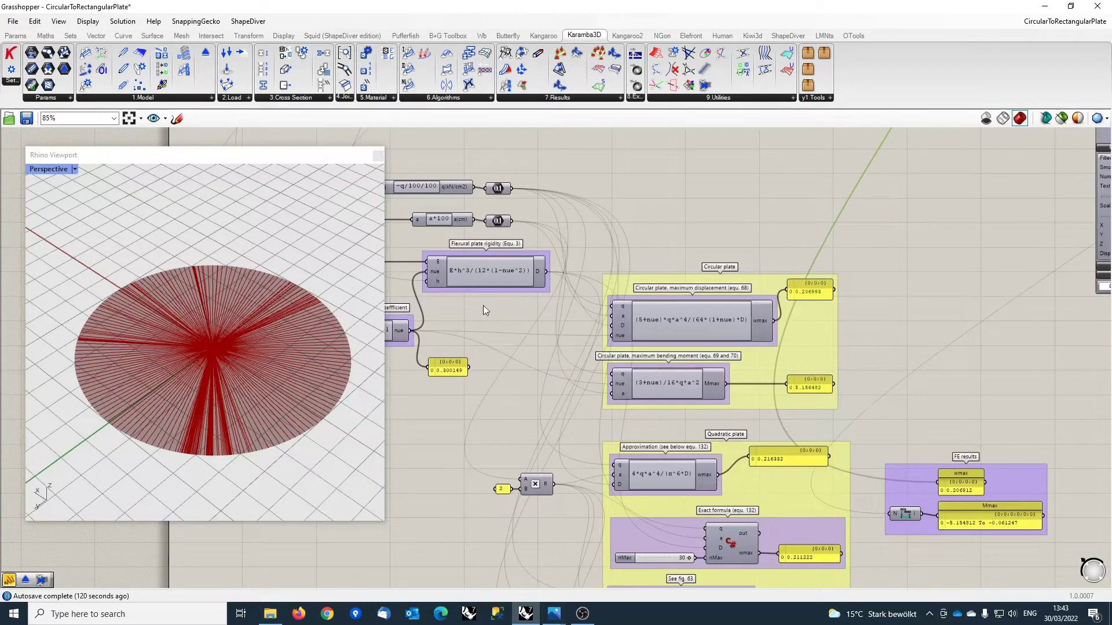
scroll(607, 270, down, 2)
scroll(608, 265, up, 1)
scroll(869, 310, down, 1)
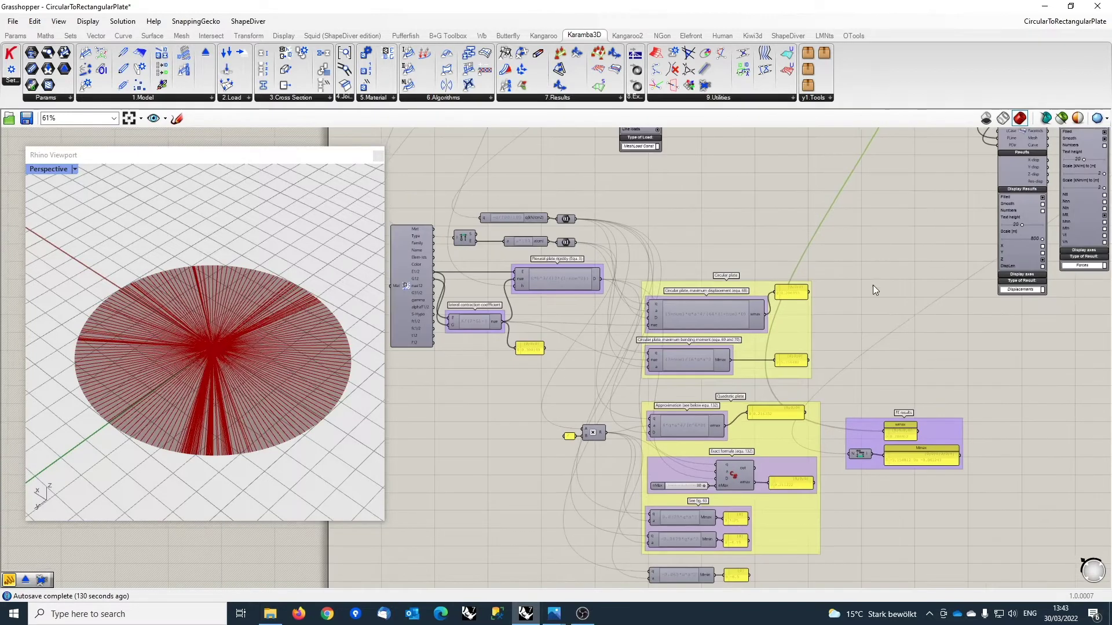
Turn on the preview of the two shell section result components for displacements and forces.
right_drag(873, 285, 723, 521)
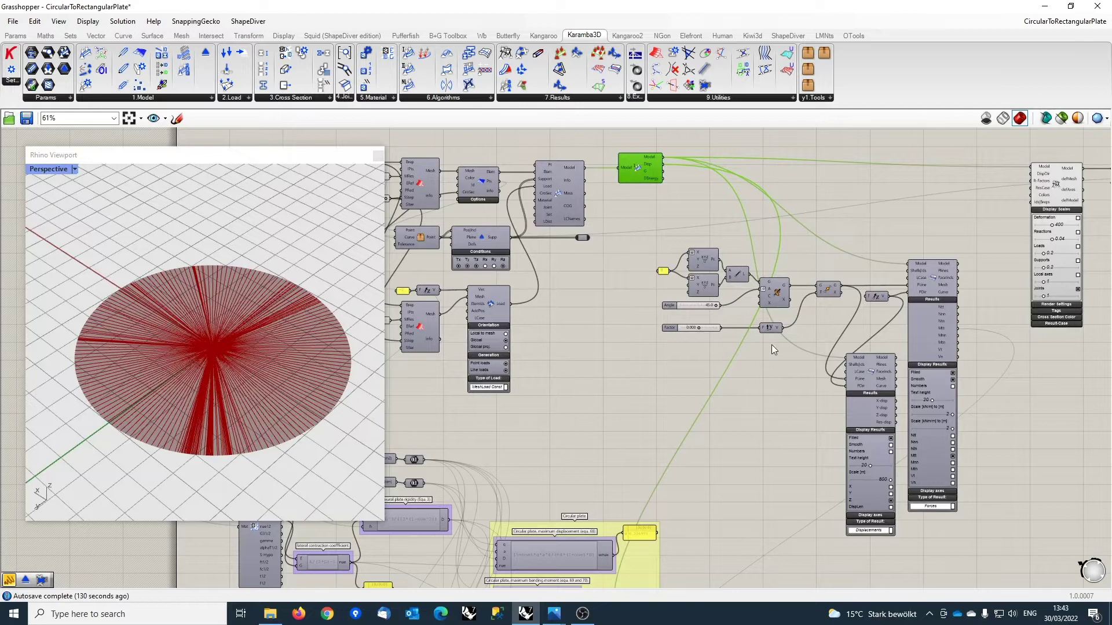
scroll(981, 329, up, 3)
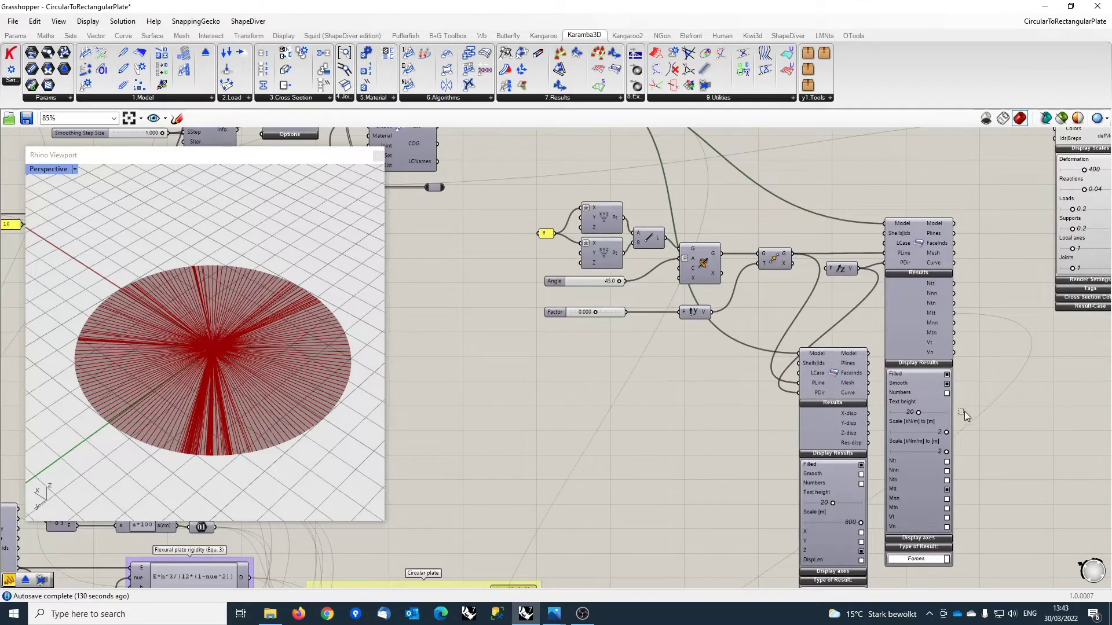
drag(971, 419, 773, 376)
middle_click(817, 377)
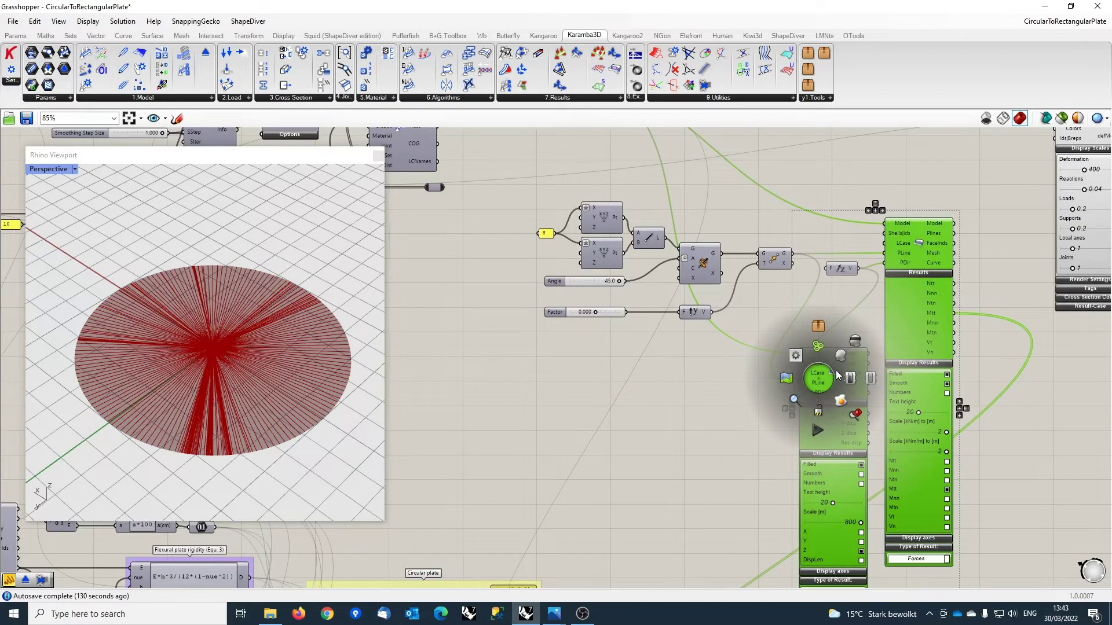
click(841, 356)
right_click(666, 429)
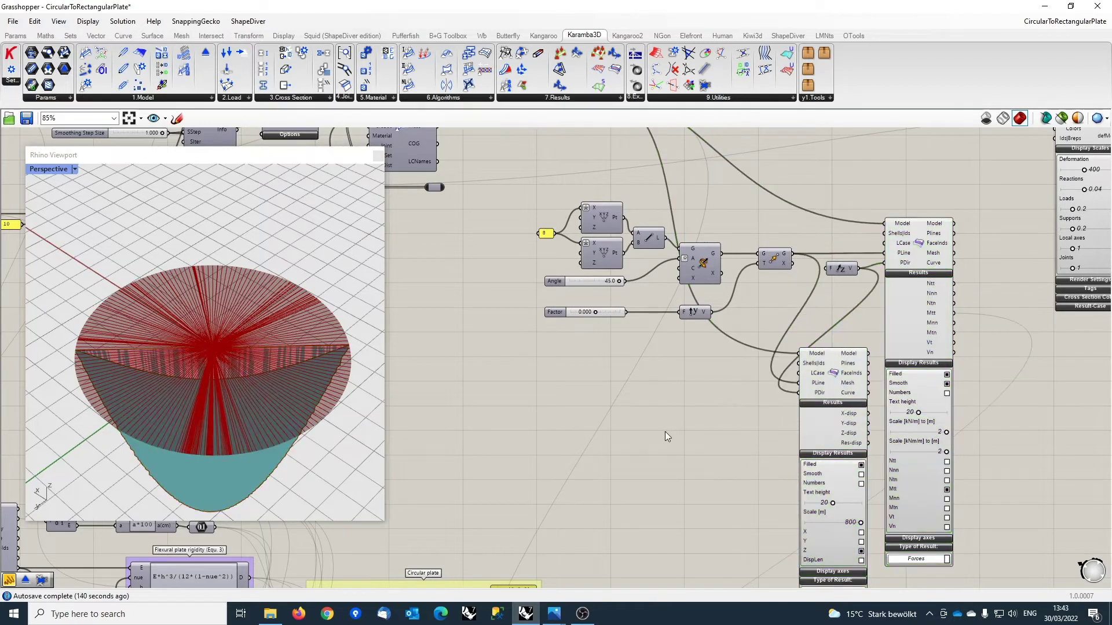
Examine the section result diagrams across the circular plate in the Rhino viewport from above and from the side.
right_drag(264, 418, 283, 372)
scroll(734, 213, up, 2)
right_drag(731, 215, 784, 253)
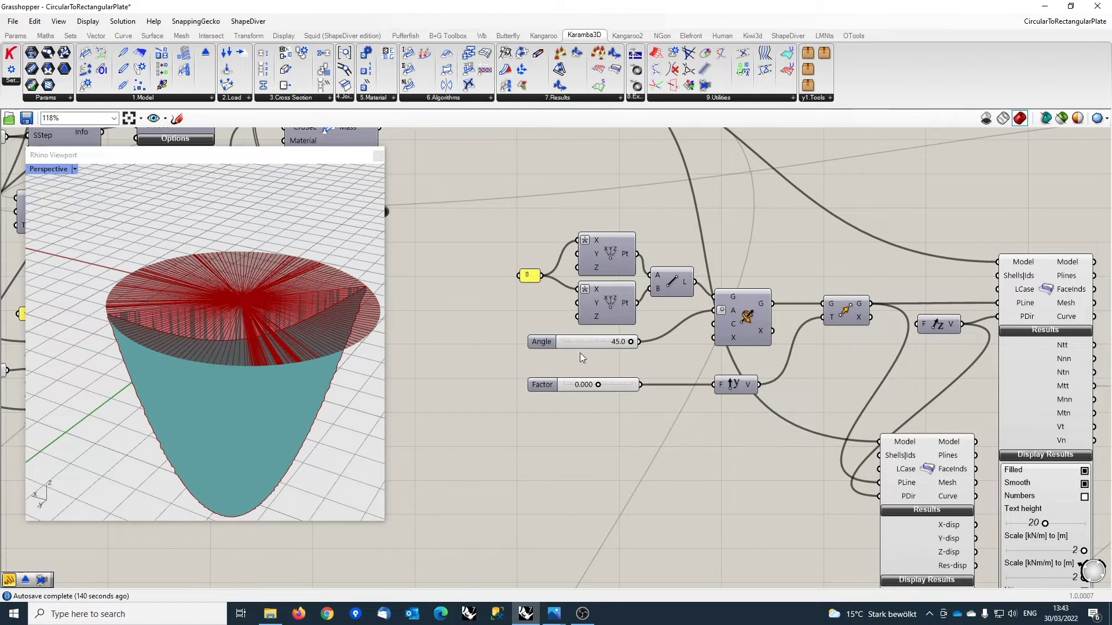
right_drag(187, 307, 193, 385)
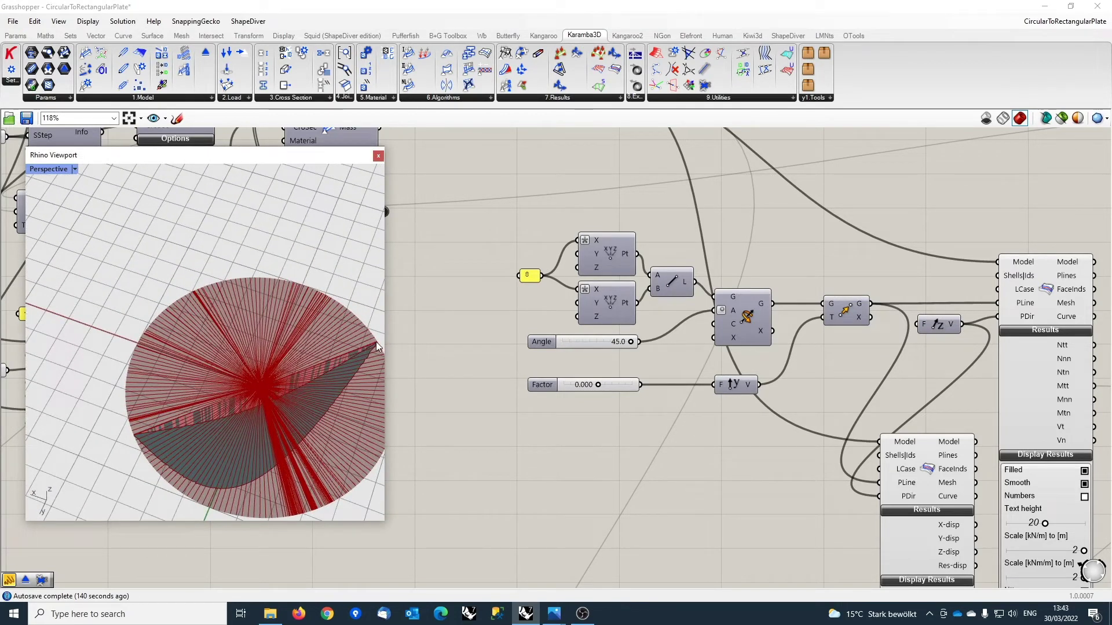
scroll(221, 377, down, 8)
right_drag(231, 389, 270, 302)
scroll(287, 321, up, 5)
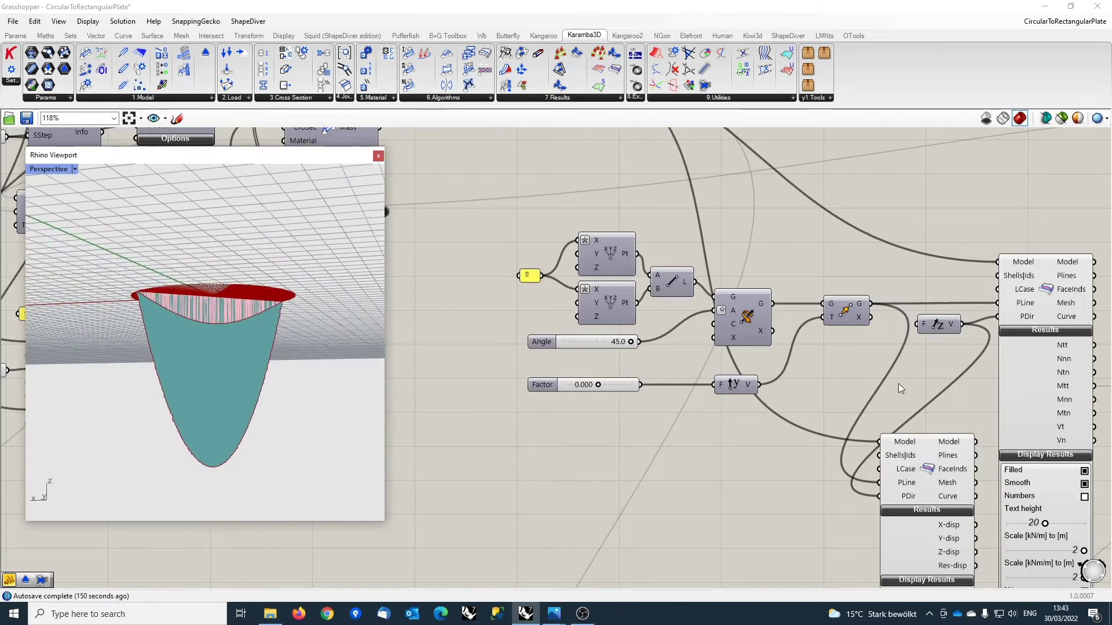
Highlight the Displacements and Forces section components in turn to identify their diagrams along the plate's section line.
right_drag(900, 388, 714, 195)
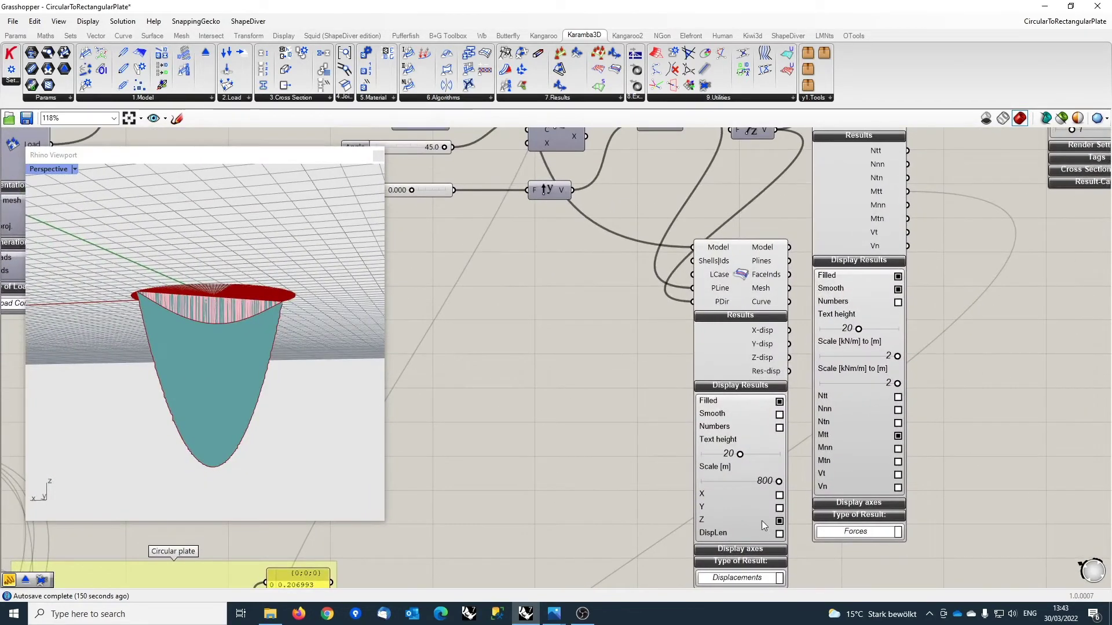
click(713, 350)
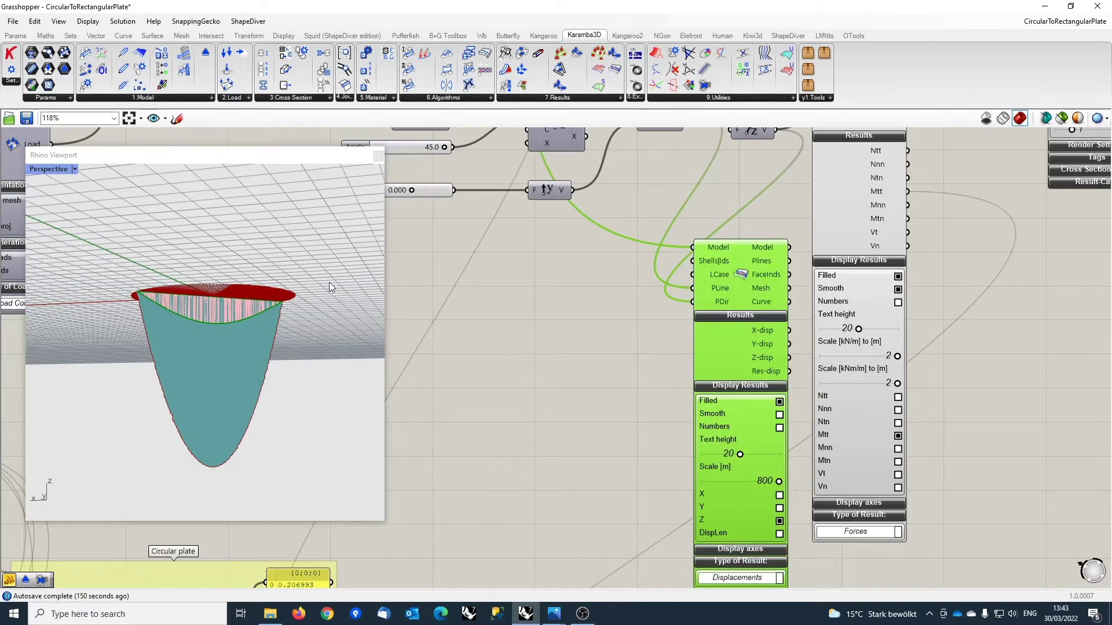
scroll(550, 348, down, 1)
right_drag(548, 359, 474, 518)
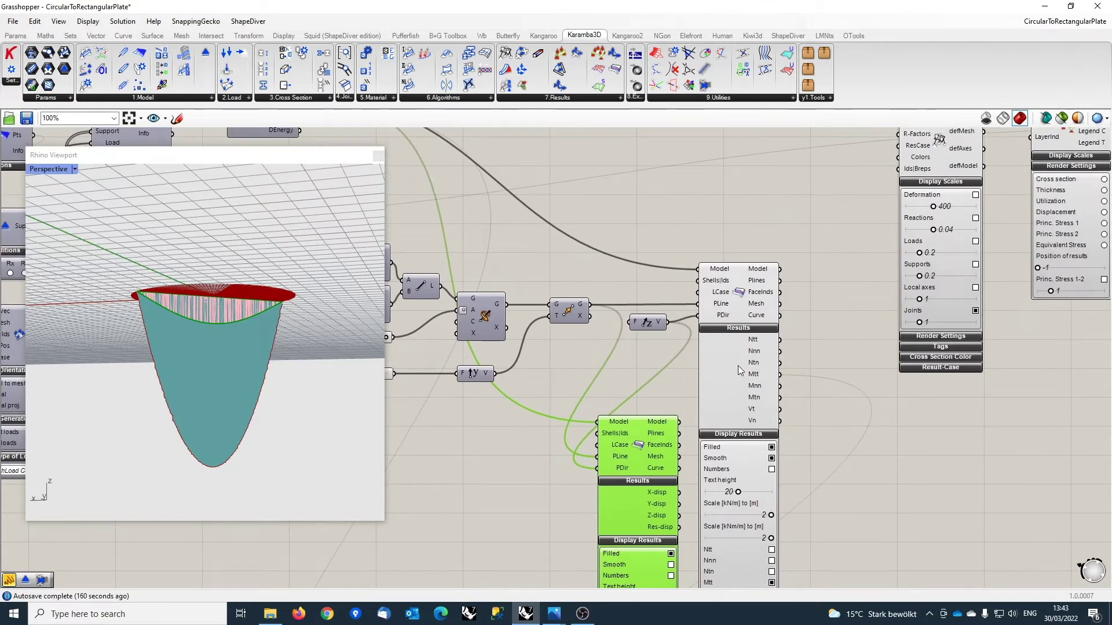
click(738, 366)
scroll(752, 376, up, 2)
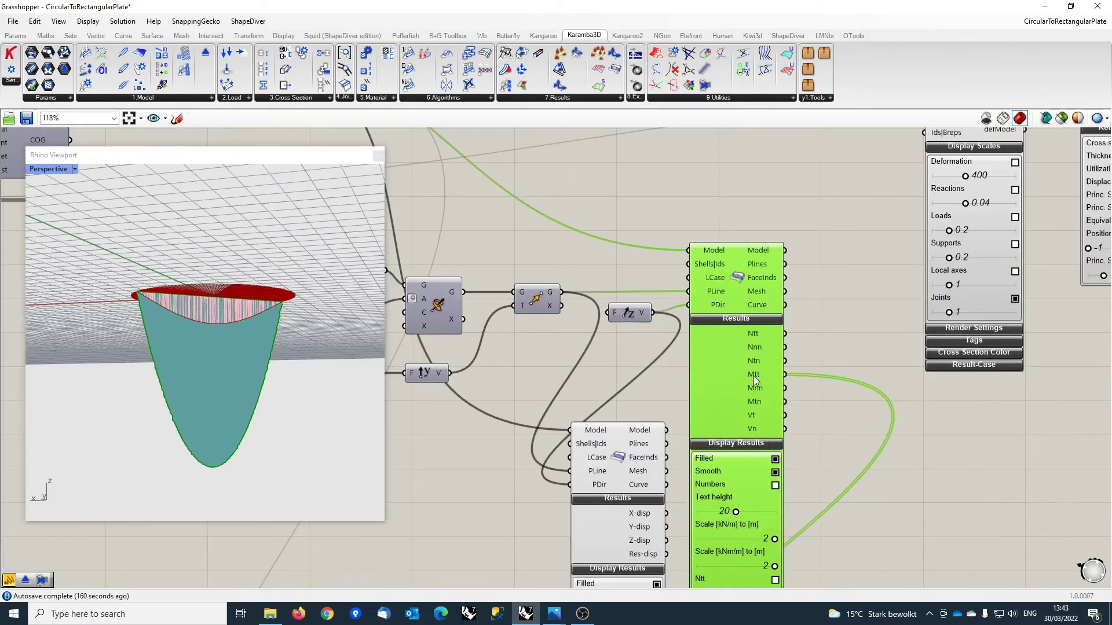
right_drag(368, 367, 216, 326)
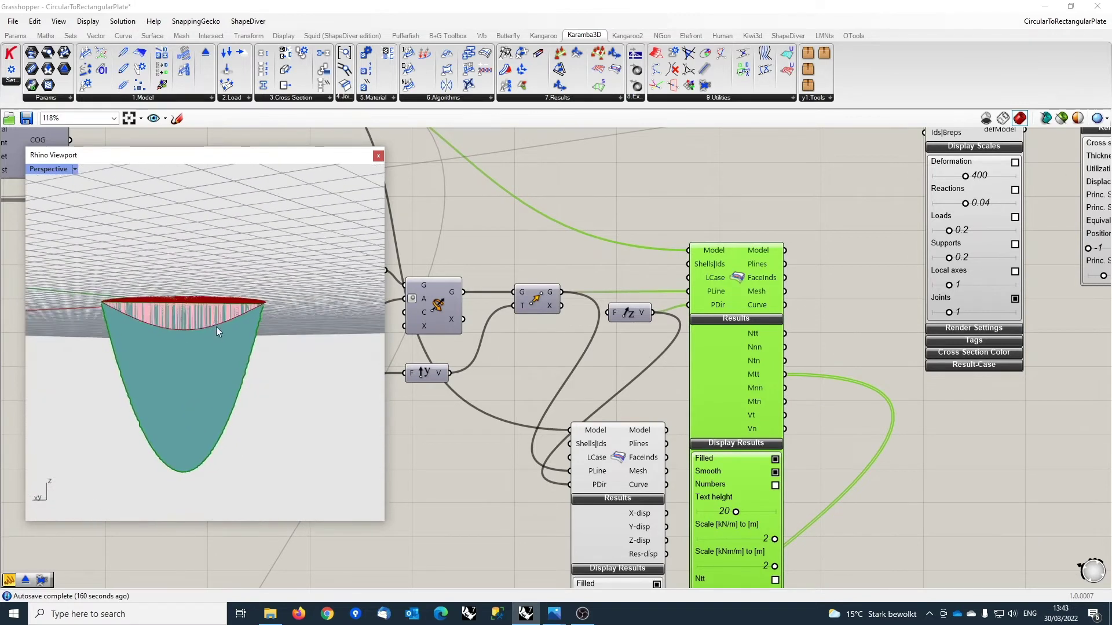
scroll(131, 312, up, 6)
click(670, 369)
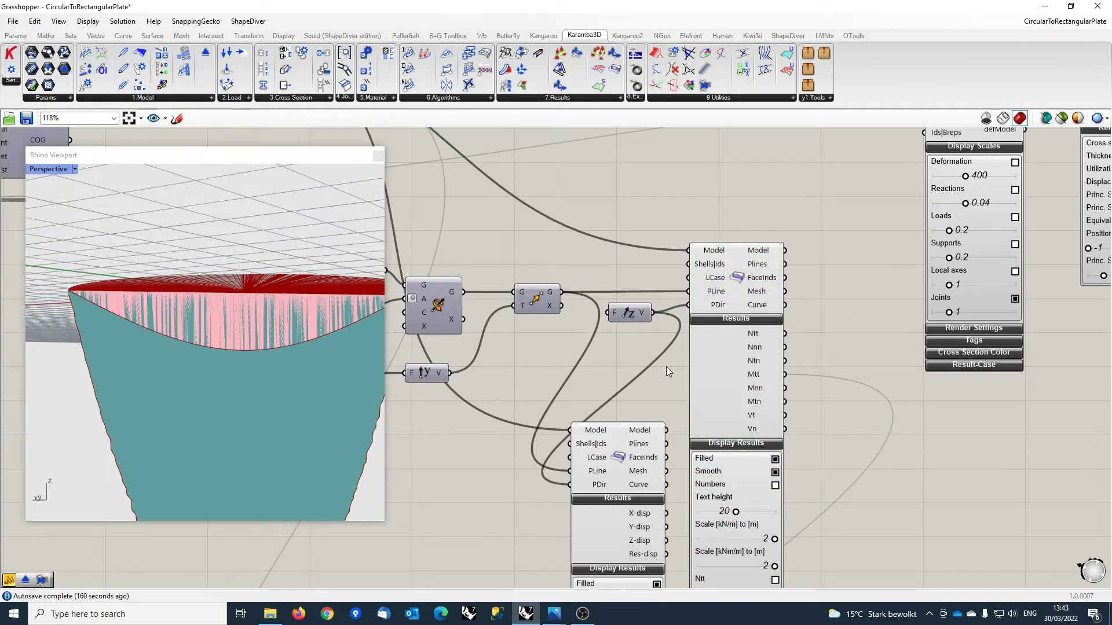
Trace the analysis component's displacement output to the wmax panel and inspect the FE results group.
scroll(666, 370, down, 3)
scroll(117, 349, down, 3)
right_drag(116, 350, 164, 385)
right_drag(566, 376, 839, 271)
right_drag(670, 434, 738, 622)
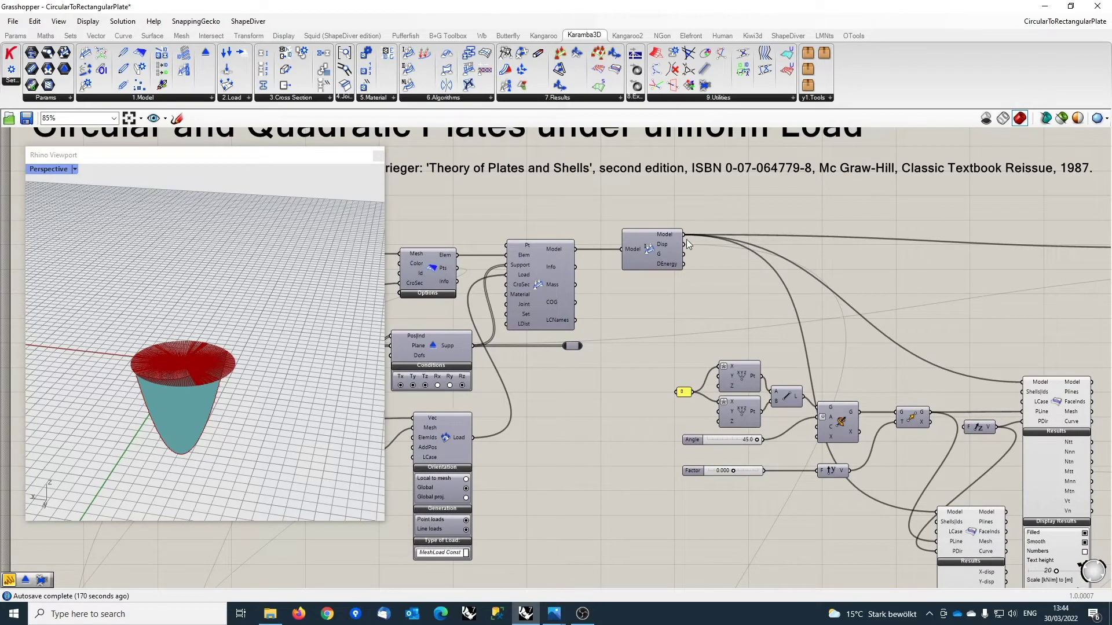
right_drag(789, 488, 886, 34)
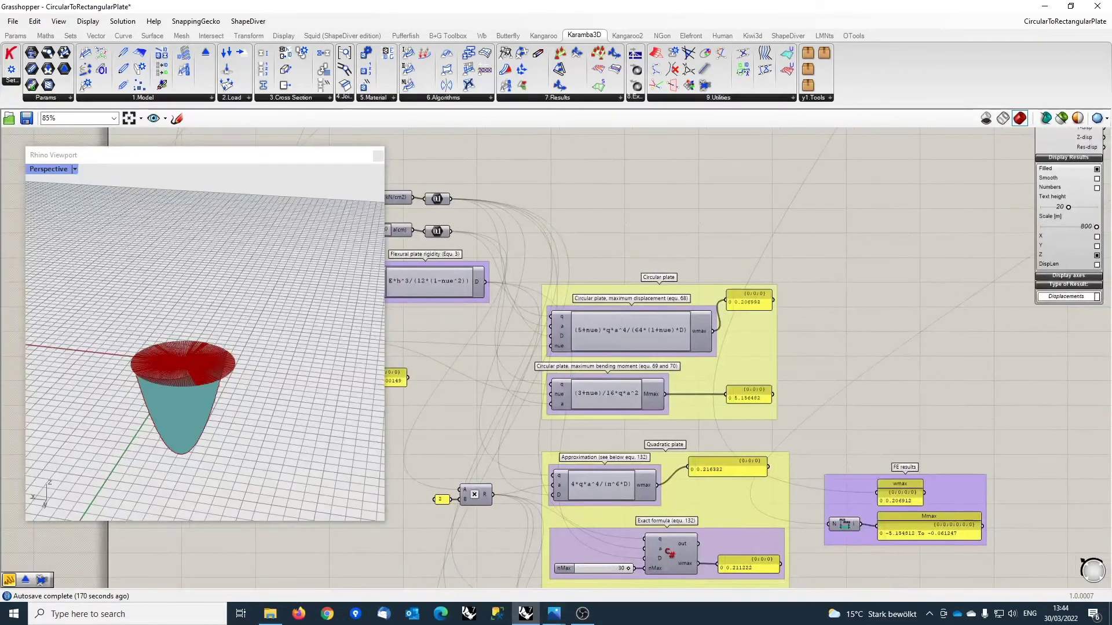
right_click(926, 475)
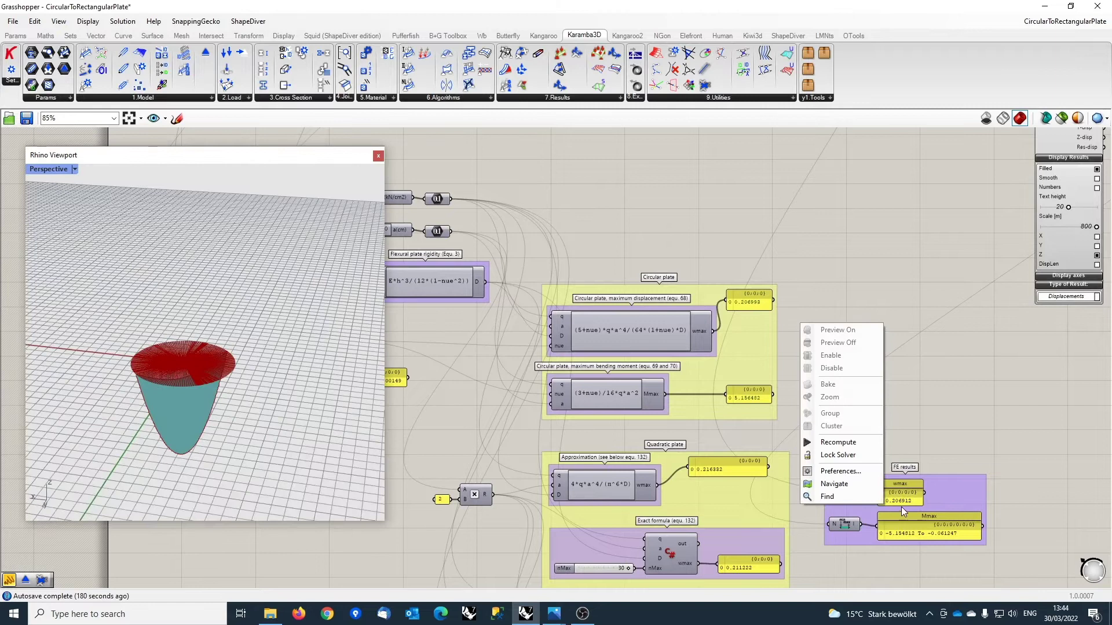
click(908, 495)
right_drag(946, 450, 886, 346)
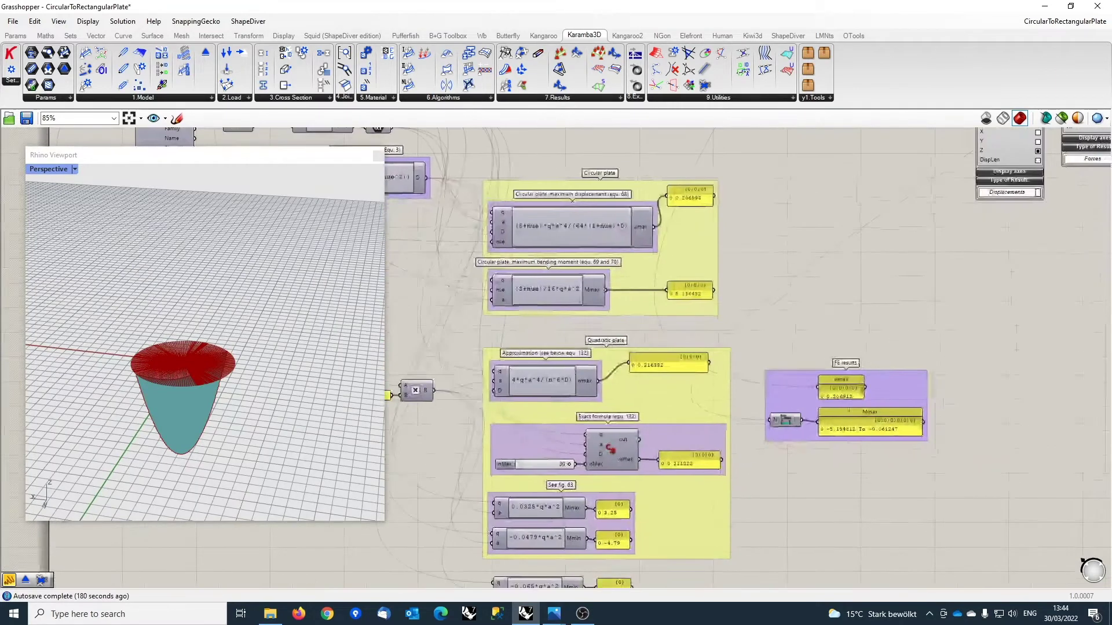
scroll(842, 404, up, 2)
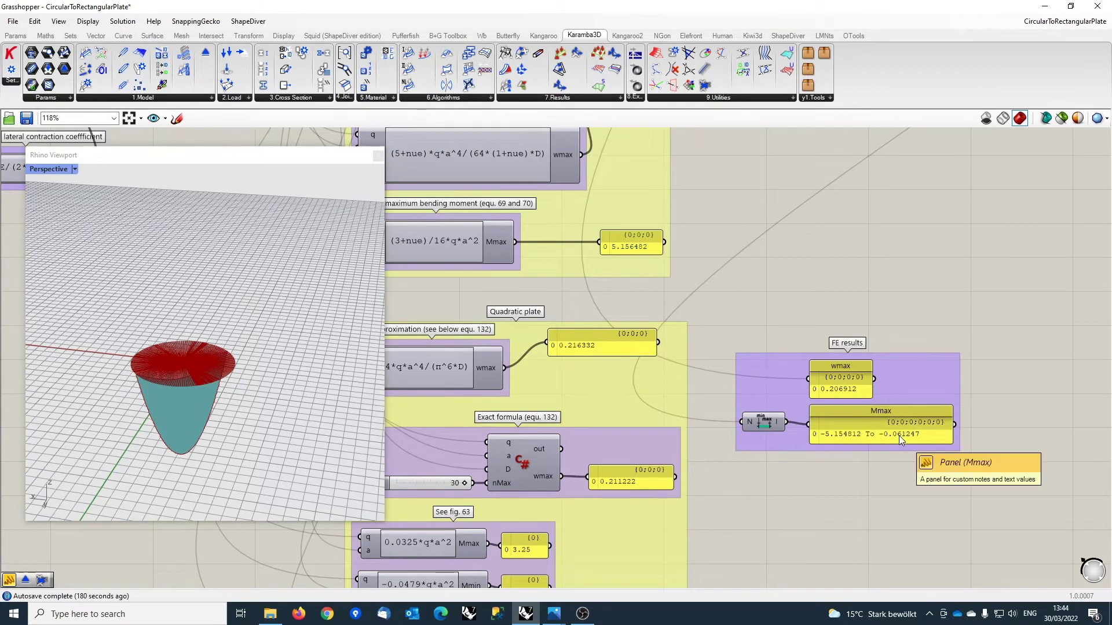
Trace the Mmax panel back to the Mtt output of the Forces section component and examine the FE results up close.
scroll(899, 436, down, 2)
right_drag(968, 356, 806, 457)
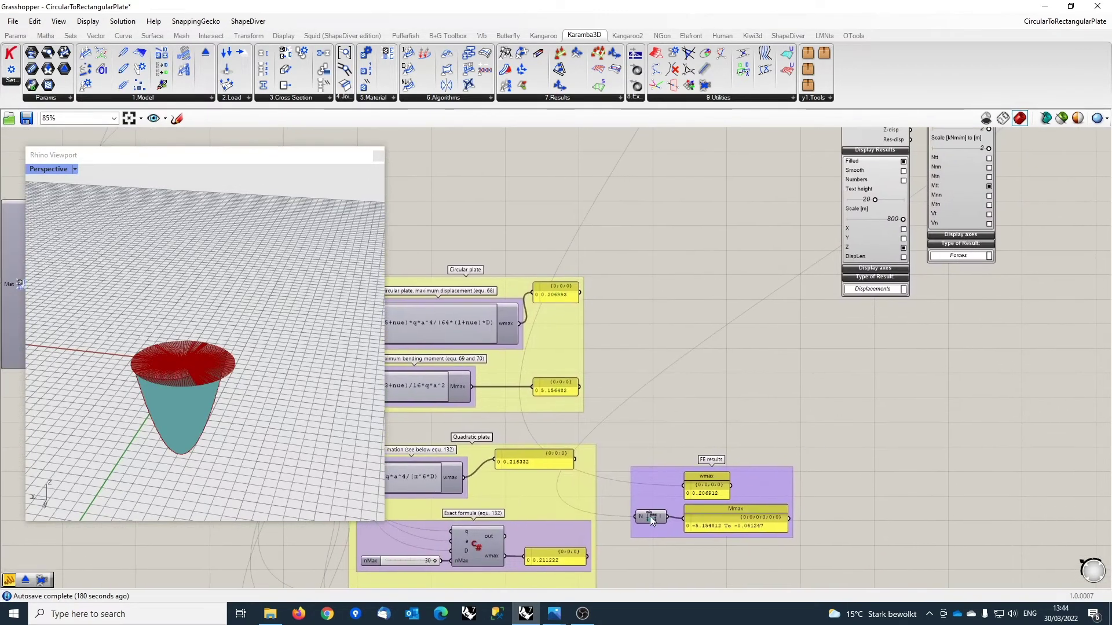
right_drag(874, 346, 797, 436)
right_drag(912, 235, 913, 253)
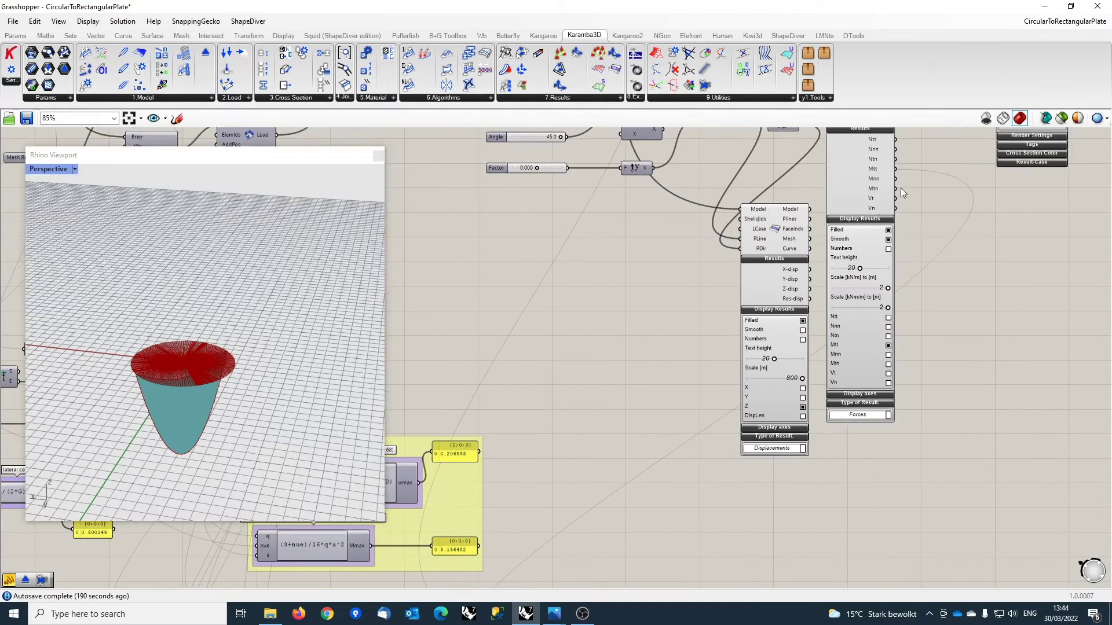
right_drag(637, 538, 817, 143)
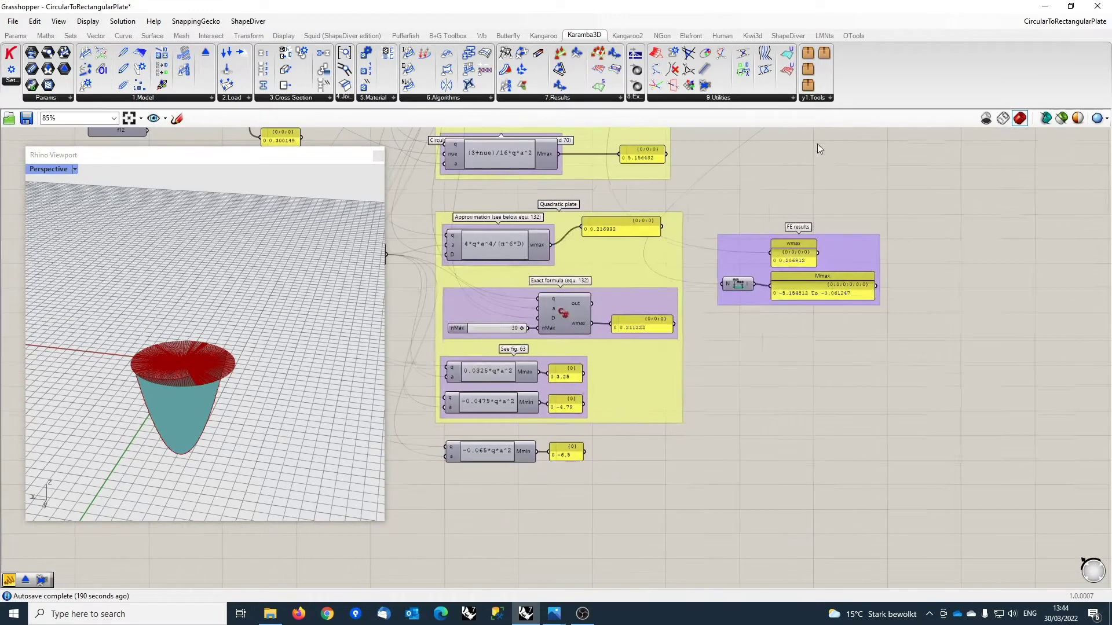
scroll(805, 209, up, 3)
scroll(786, 330, up, 3)
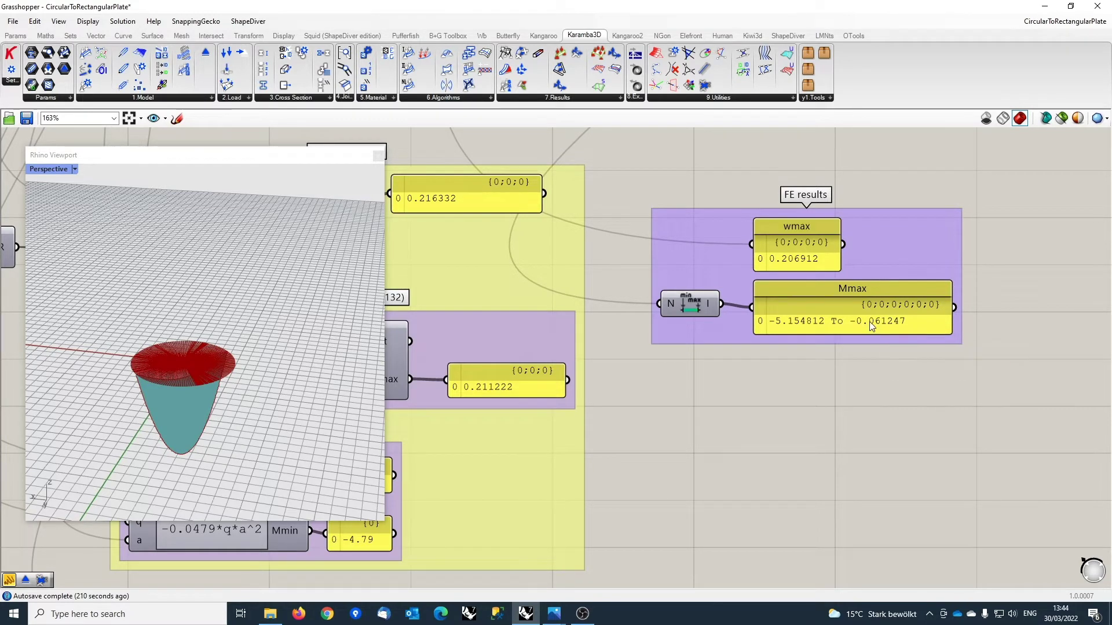
Trace the St37-2 steel material from its selection component to the component that disassembles its properties beside the plate formulas.
scroll(836, 427, down, 3)
right_drag(836, 436, 995, 168)
right_drag(845, 278, 1045, 332)
scroll(1028, 318, down, 2)
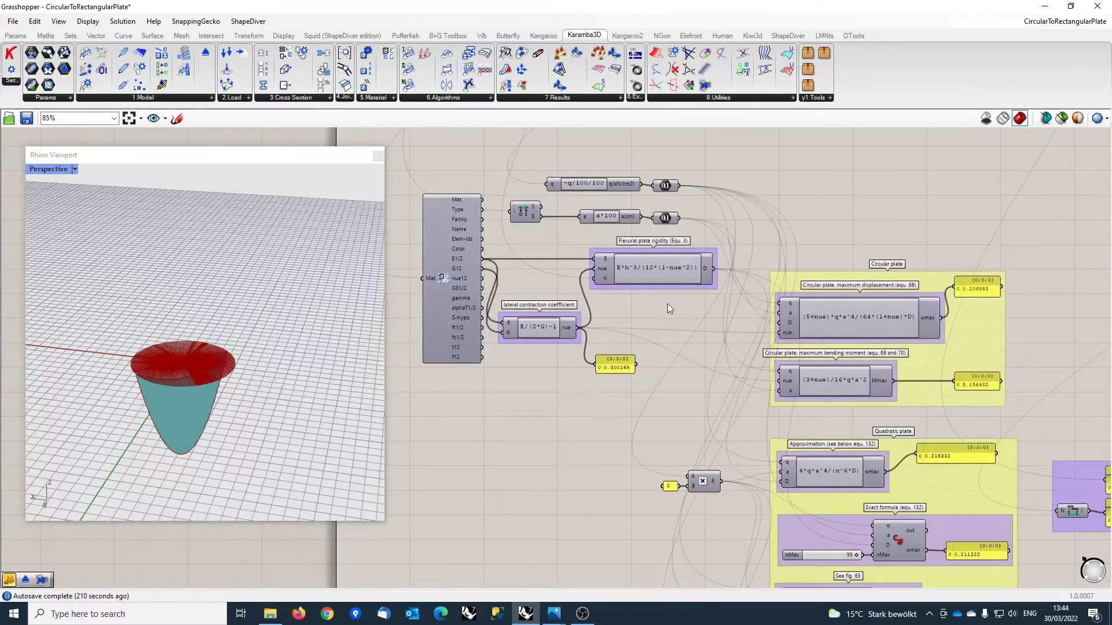
right_drag(665, 308, 715, 542)
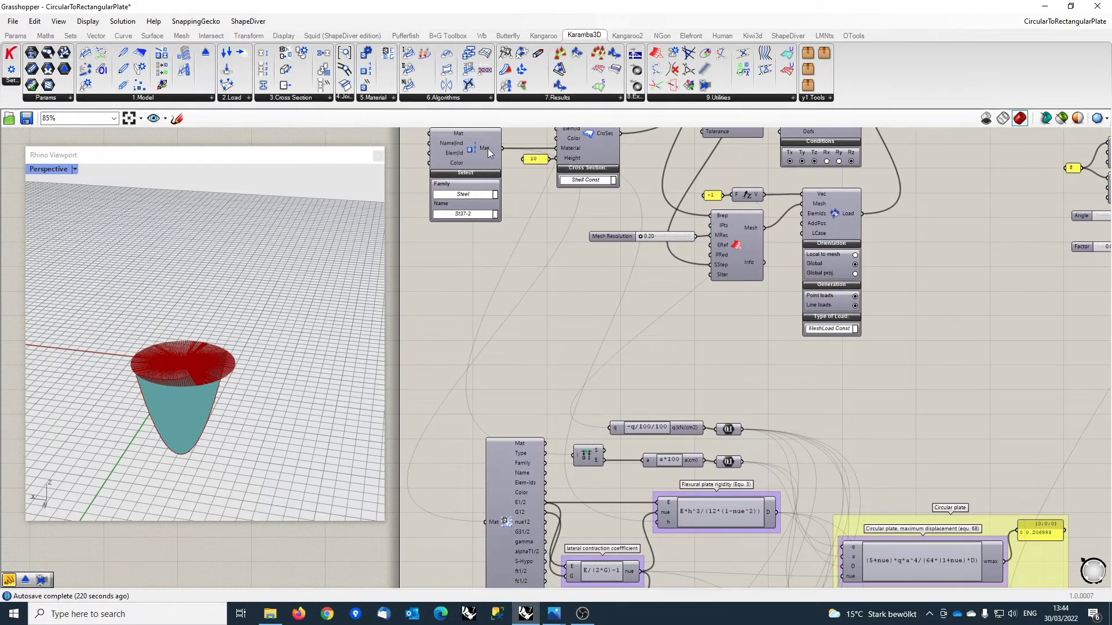
right_drag(520, 377, 539, 152)
scroll(547, 258, up, 4)
Examine the lateral contraction coefficient expression E/(2*G)-1, its E and G inputs and its nue output.
mouse_move(527, 318)
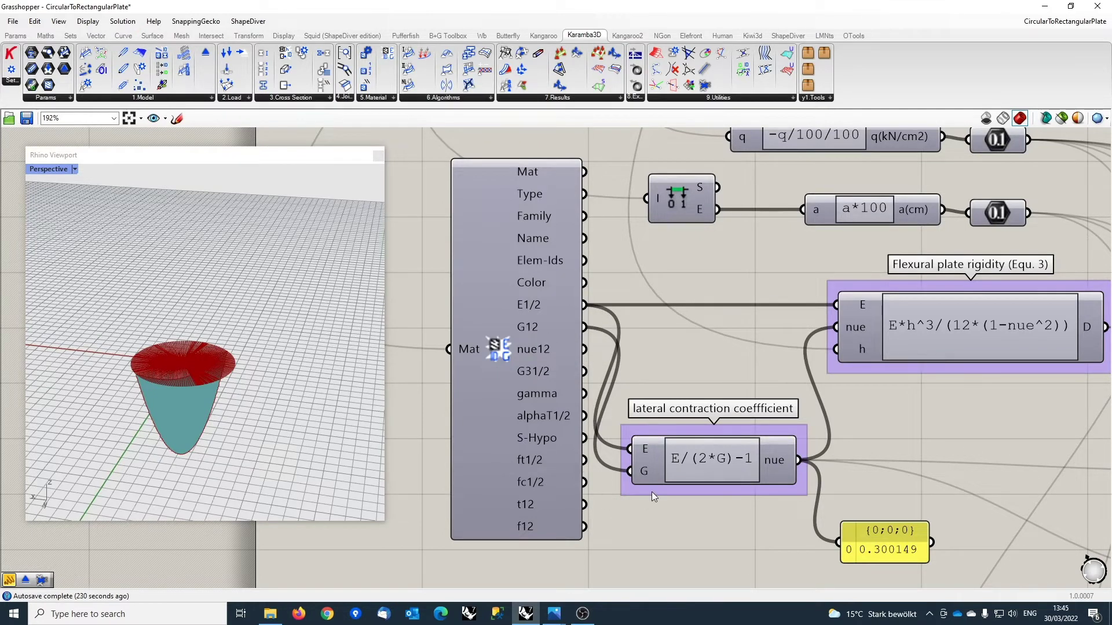
mouse_move(648, 454)
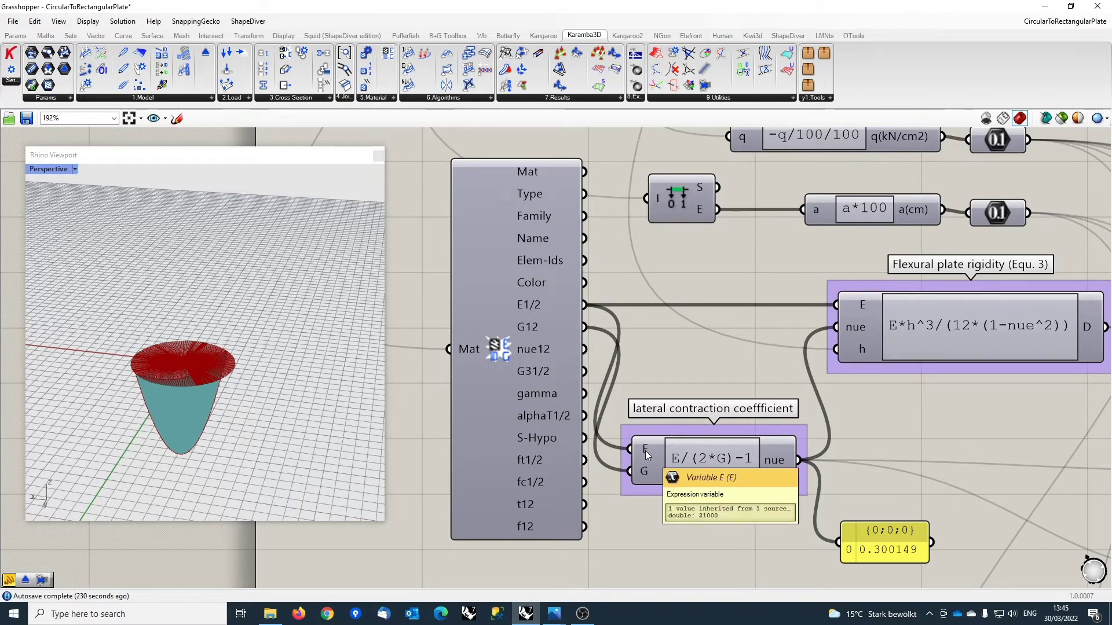
scroll(690, 461, up, 3)
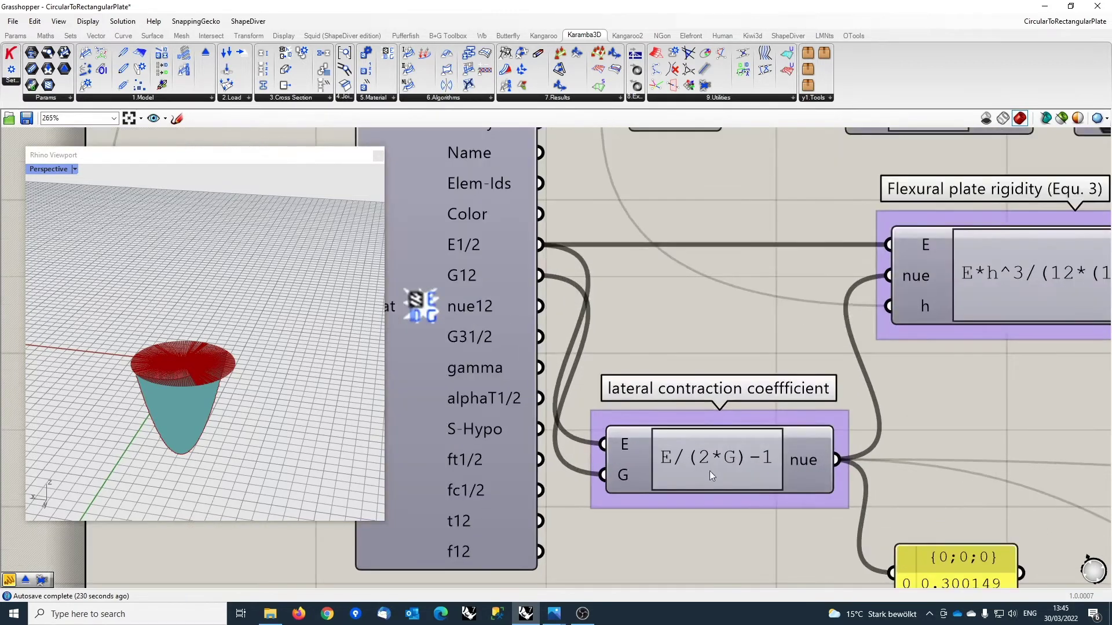
right_drag(700, 504, 614, 461)
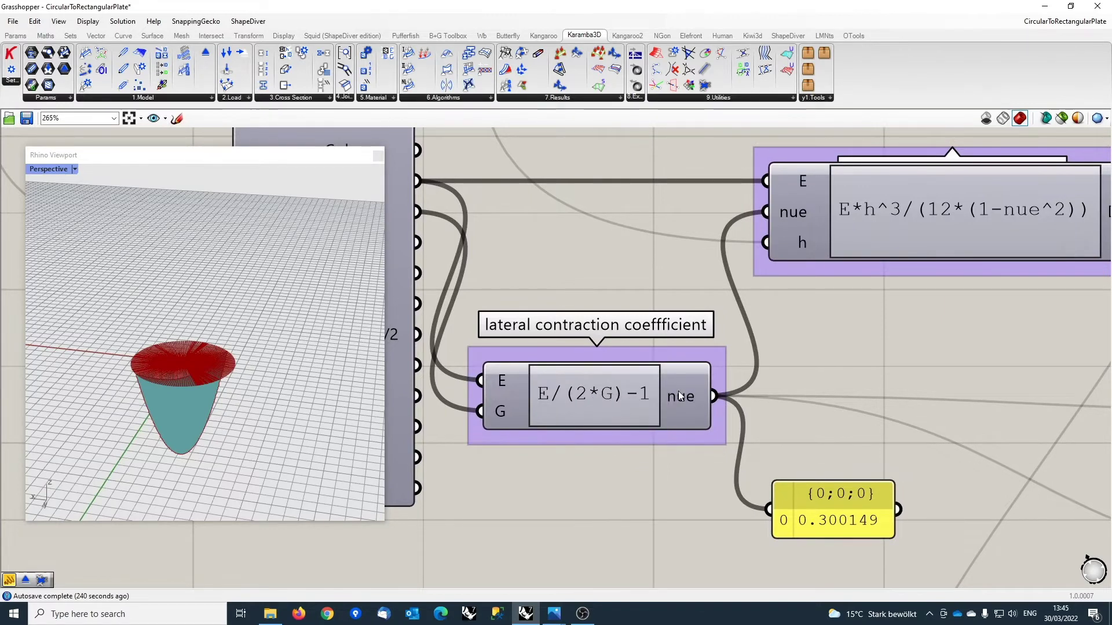
Examine the flexural plate rigidity expression E*h^3/(12*(1-nue^2)) and its E, nue and h inputs.
scroll(770, 521, down, 3)
right_drag(810, 394, 778, 451)
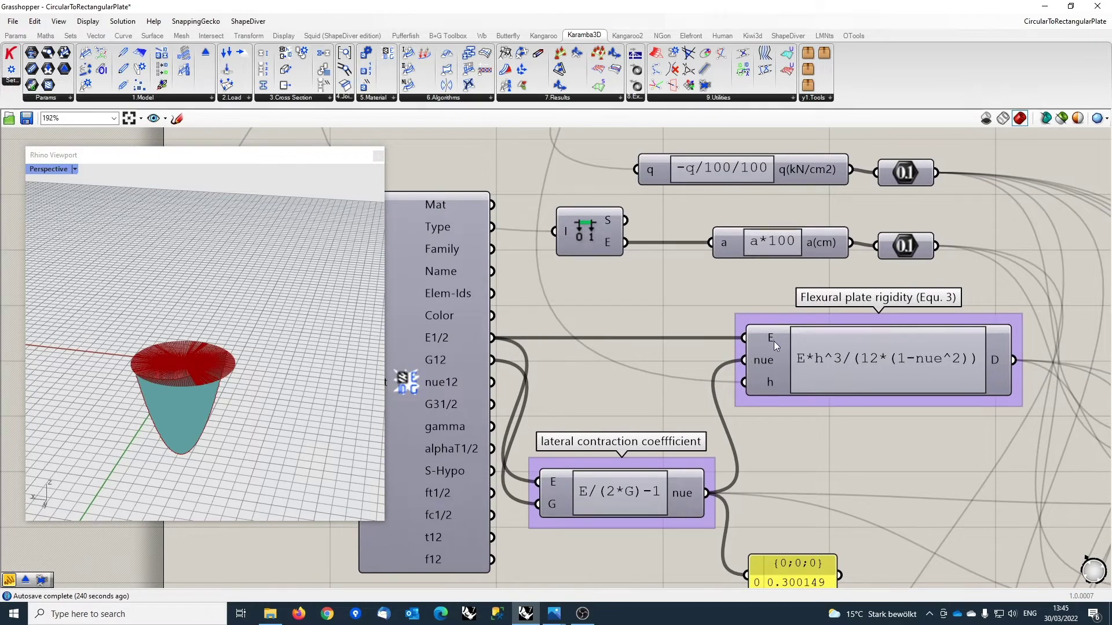
mouse_move(771, 381)
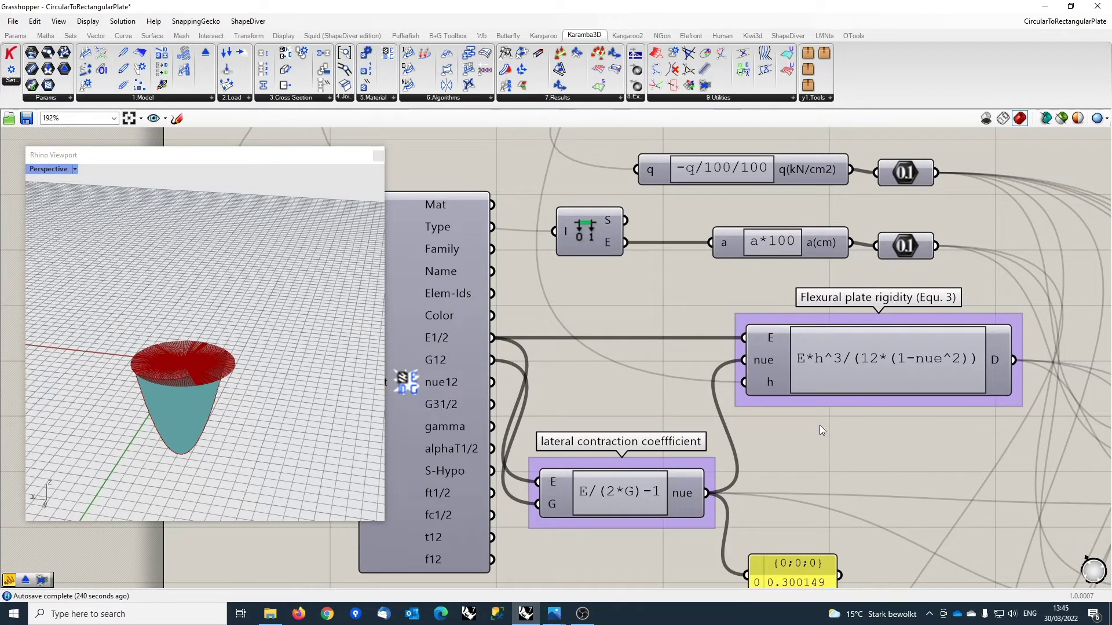
right_drag(848, 359, 668, 372)
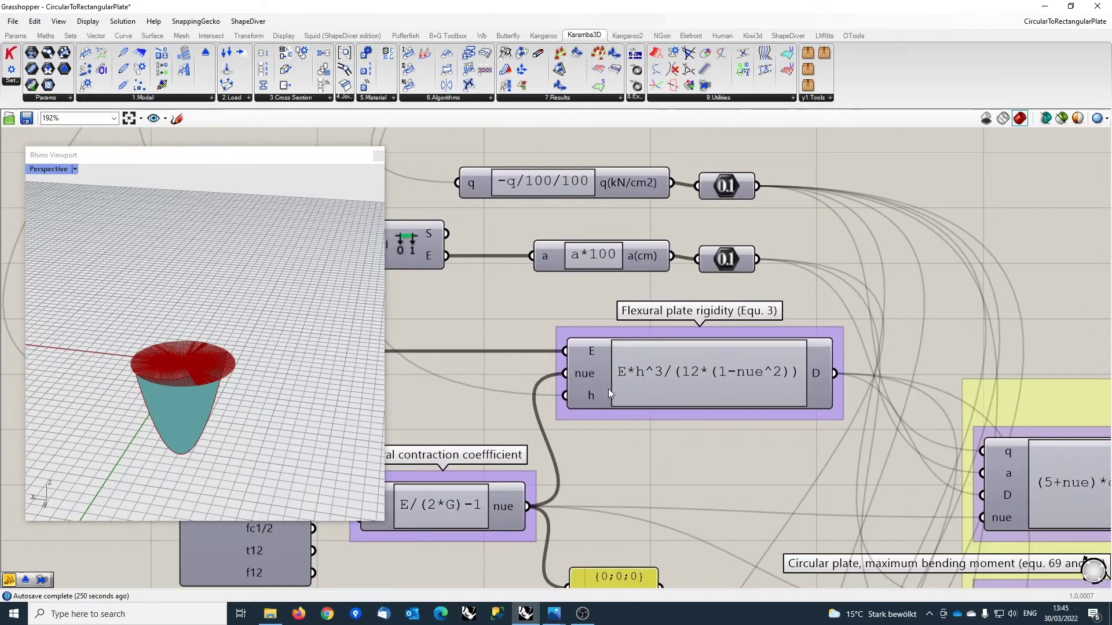
Examine the flexural plate rigidity output D and the load expression -q/100/100 that converts q to kN/cm2.
mouse_move(815, 387)
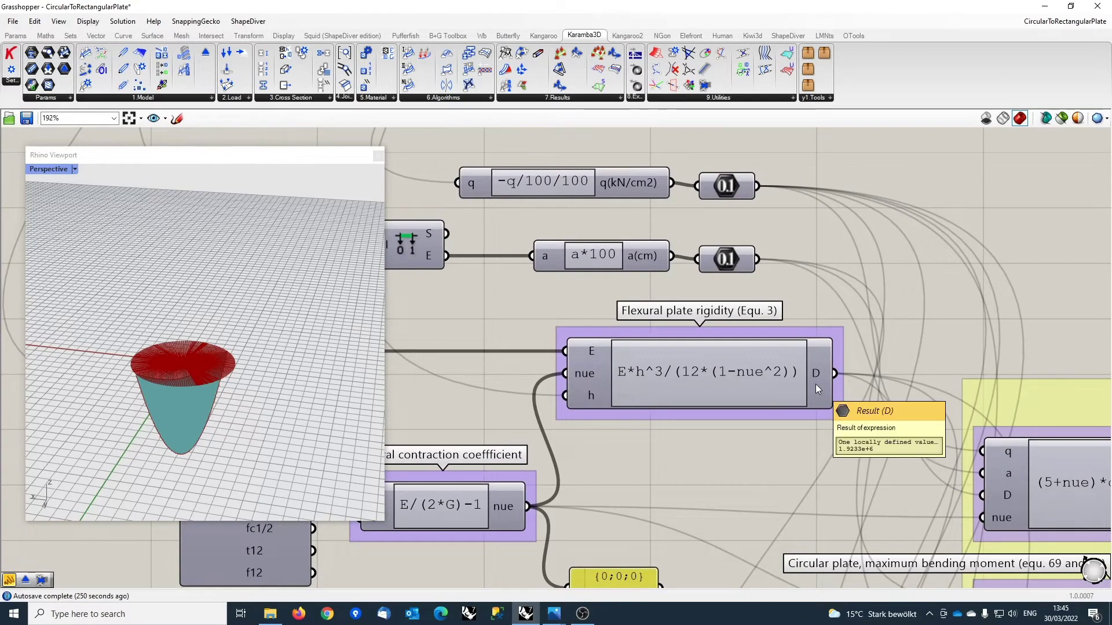
scroll(735, 463, down, 3)
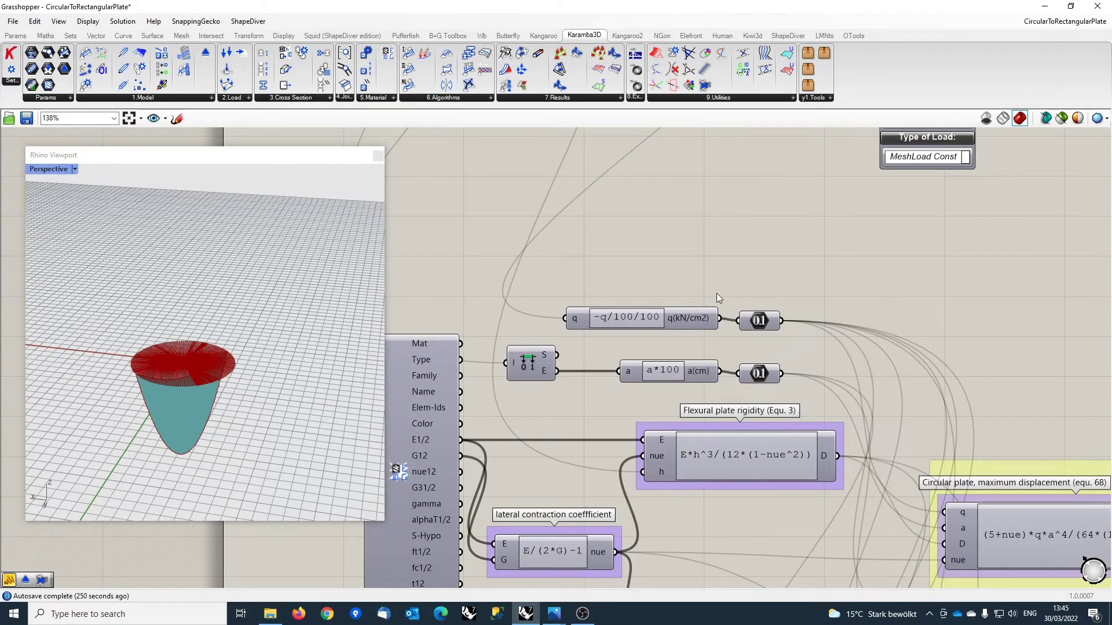
scroll(689, 317, up, 1)
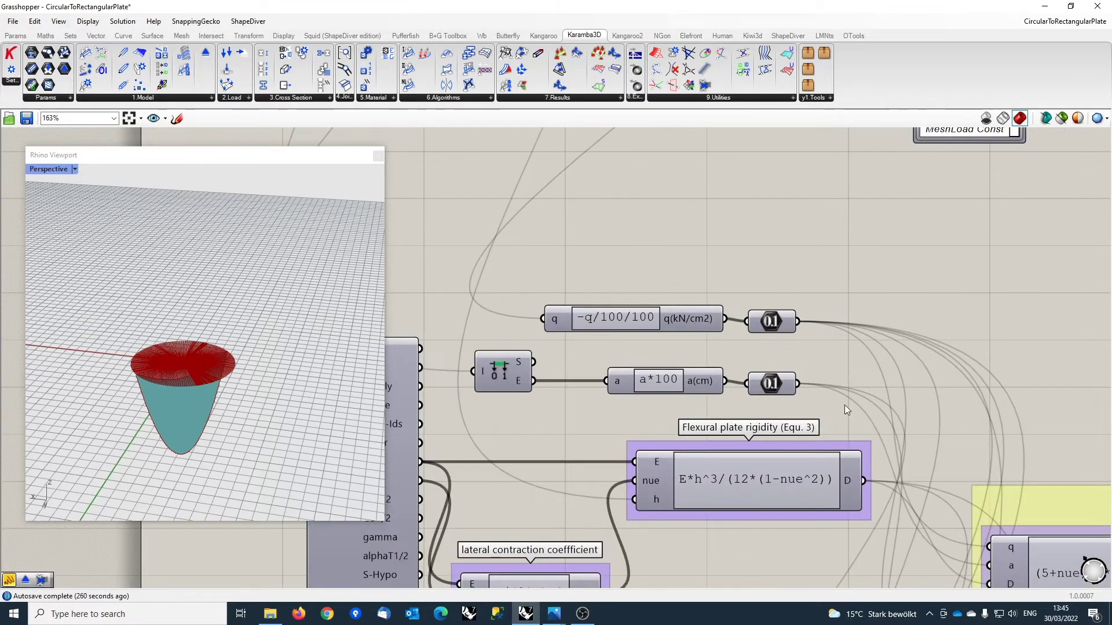
scroll(844, 404, down, 3)
scroll(723, 337, up, 4)
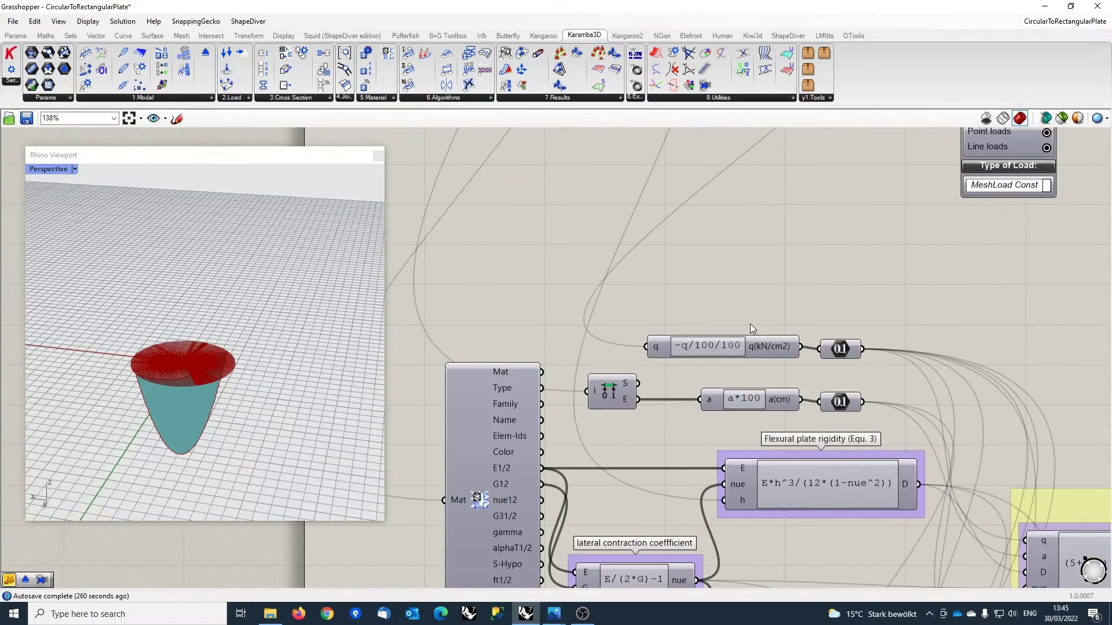
mouse_move(789, 361)
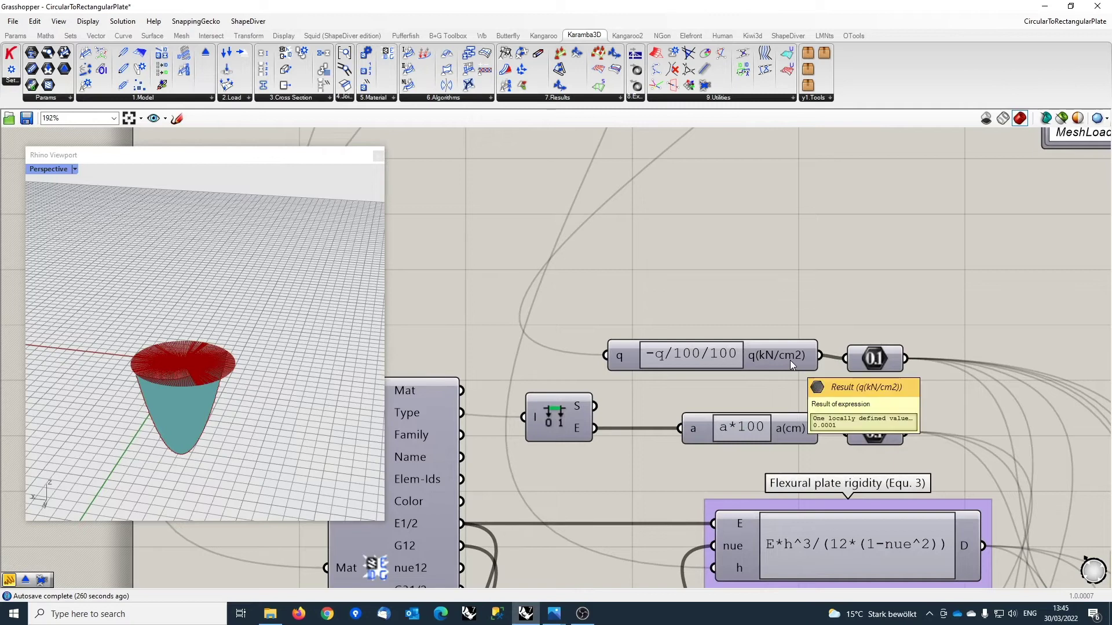
Trace the load q back to the mesh load vector and examine the expression a*100 that converts the radius to cm.
scroll(789, 360, down, 2)
right_drag(728, 329, 707, 440)
scroll(782, 394, down, 2)
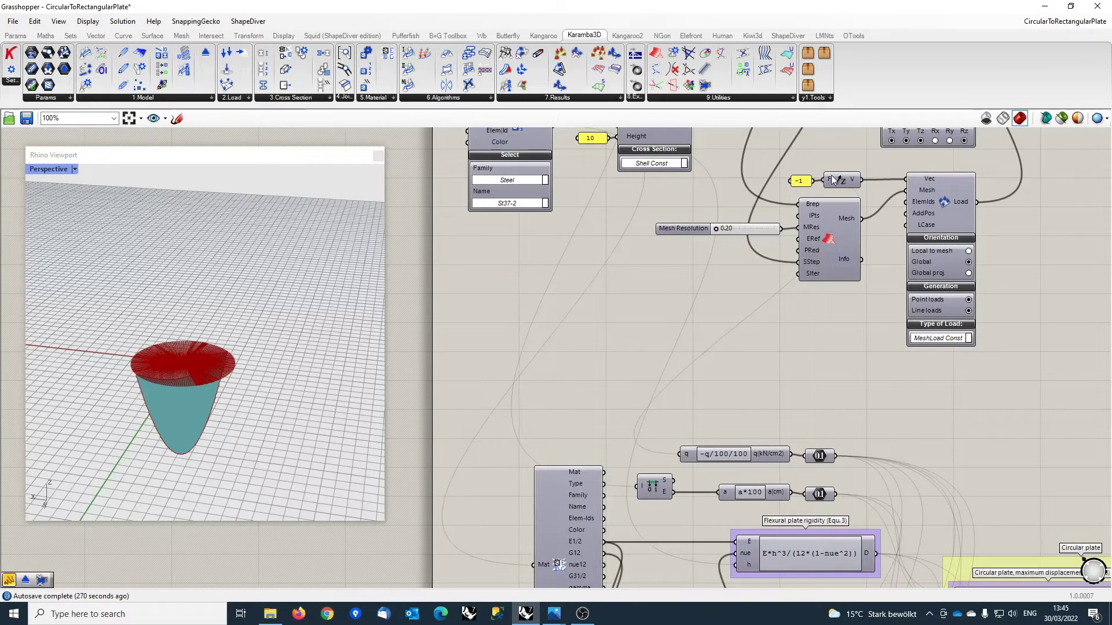
scroll(748, 376, up, 3)
scroll(749, 375, up, 1)
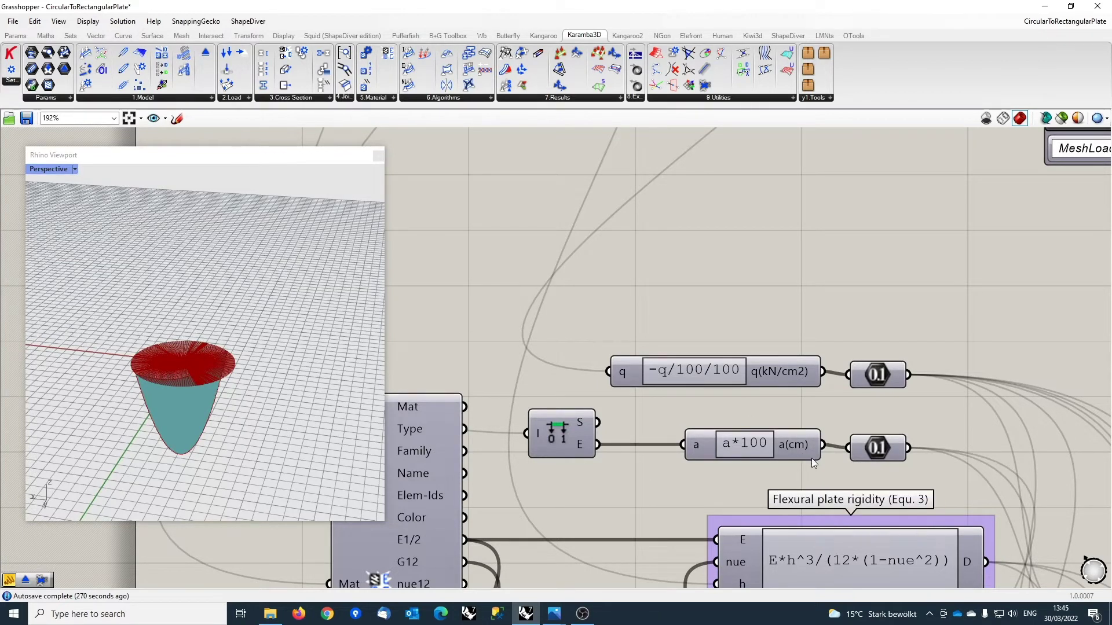
right_drag(819, 471, 662, 264)
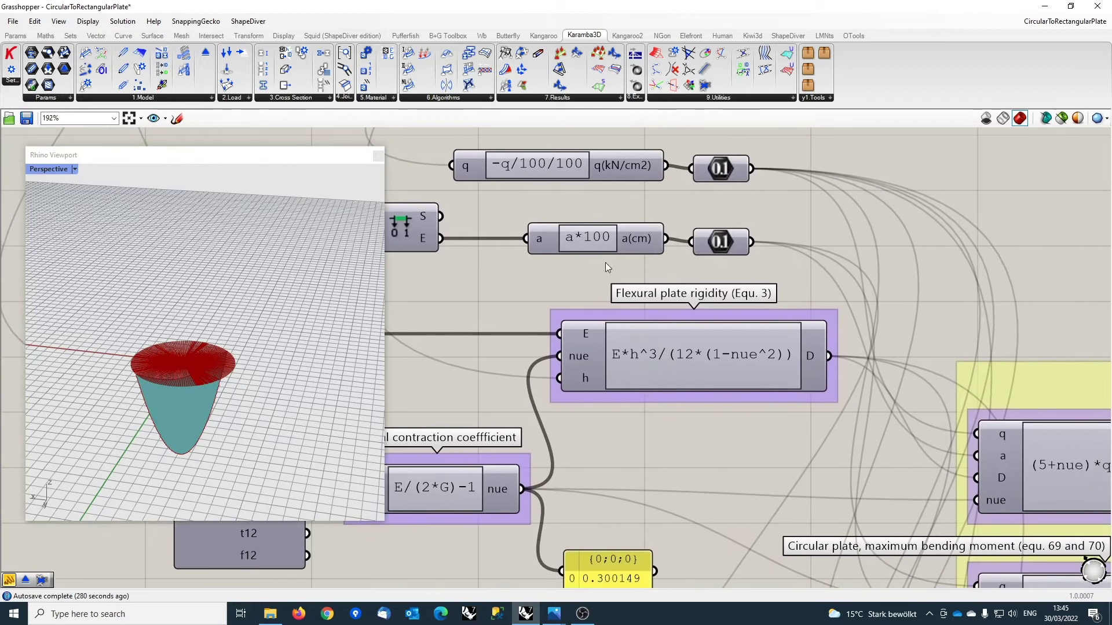
Locate the circular plate formulas and show the Theory of Plates and Shells title page, moving its window out of the way after viewing.
scroll(606, 267, down, 3)
right_drag(672, 425, 409, 390)
scroll(600, 227, up, 3)
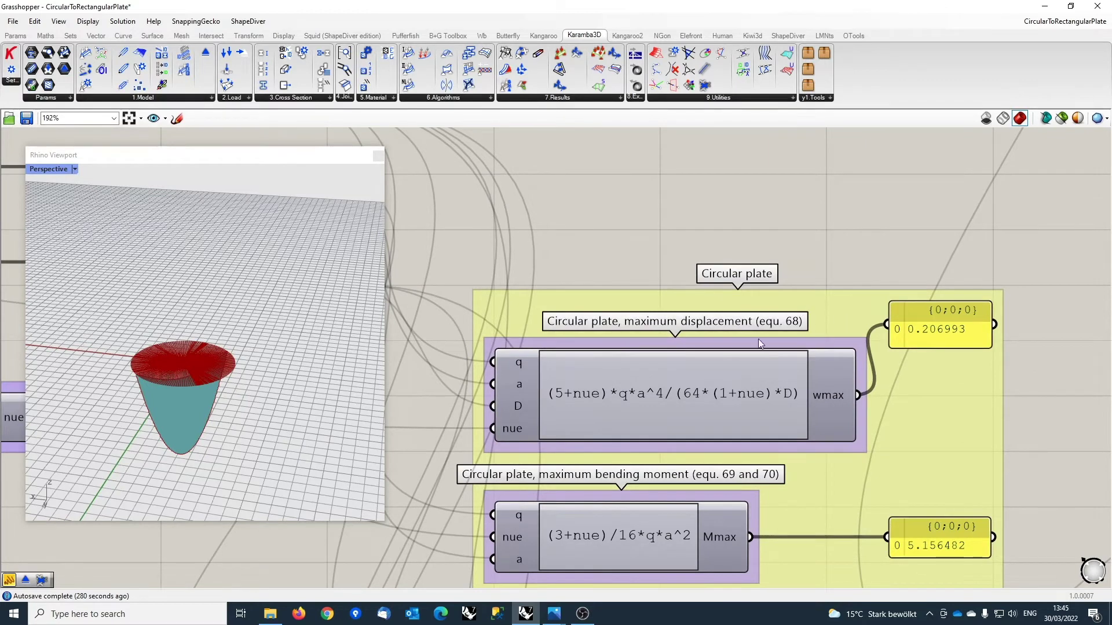
click(553, 614)
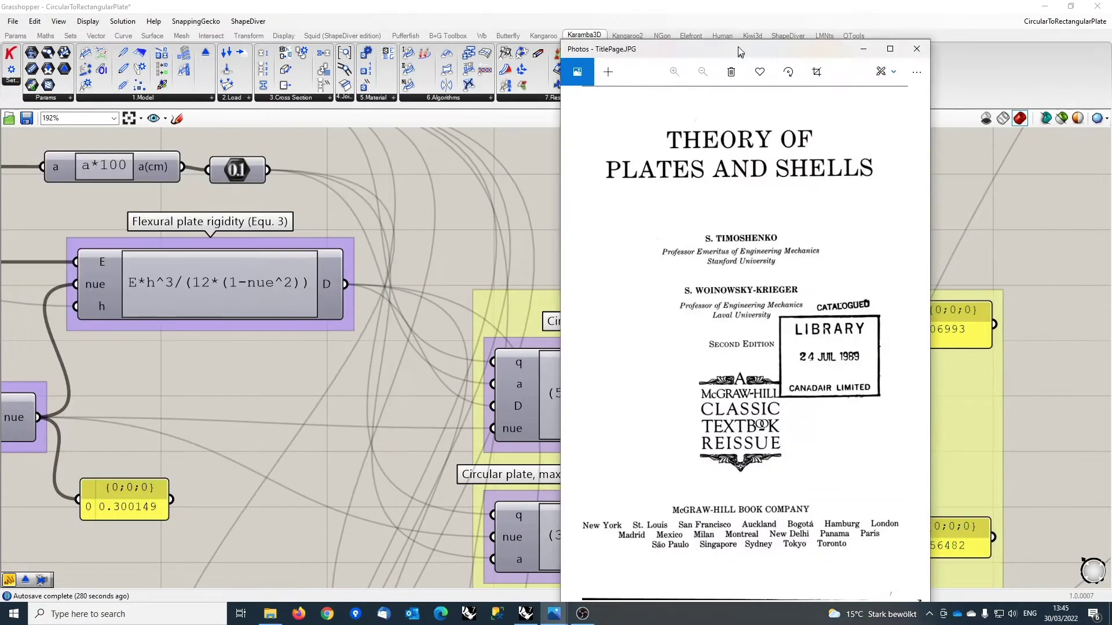
drag(739, 49, 1111, 249)
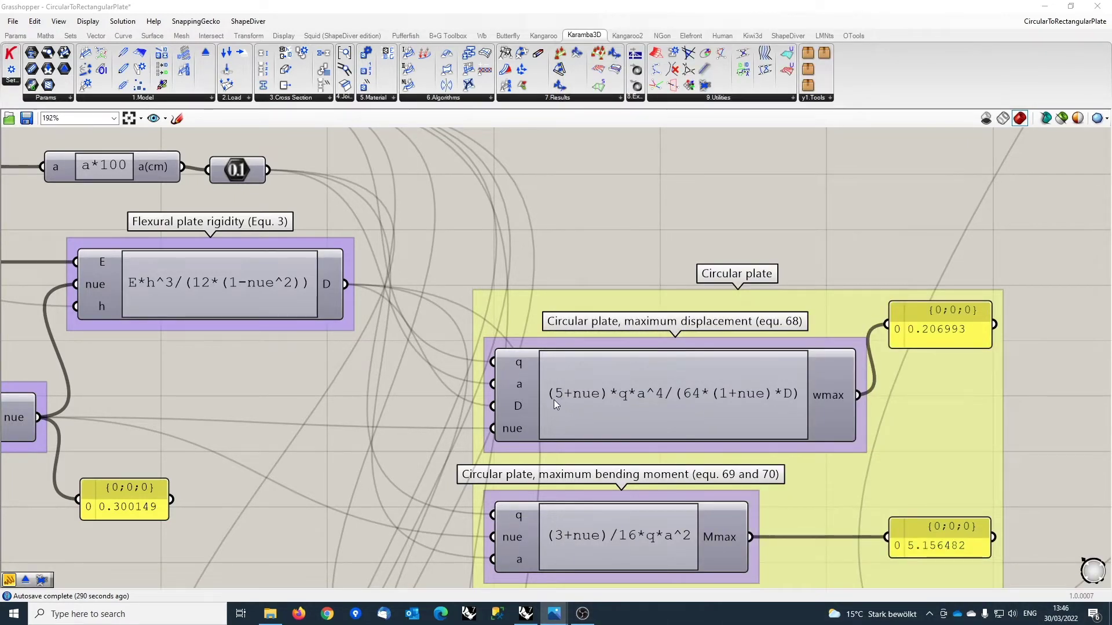
click(939, 332)
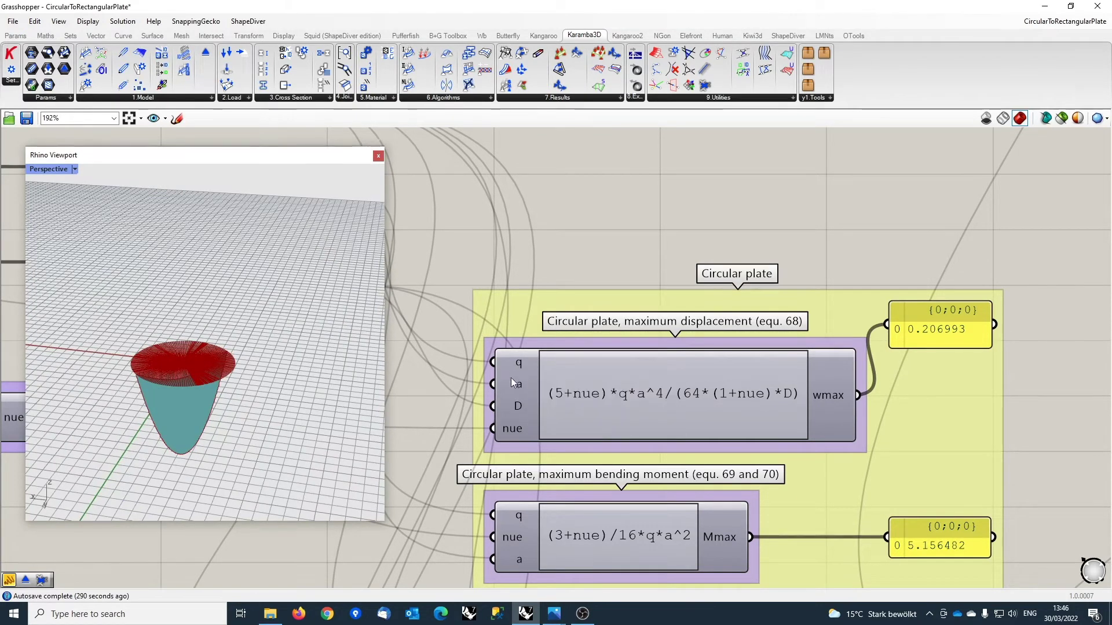
Examine the inputs of the circular plate's maximum displacement formula (equ. 68) and compare its wmax with the FE wmax.
mouse_move(518, 410)
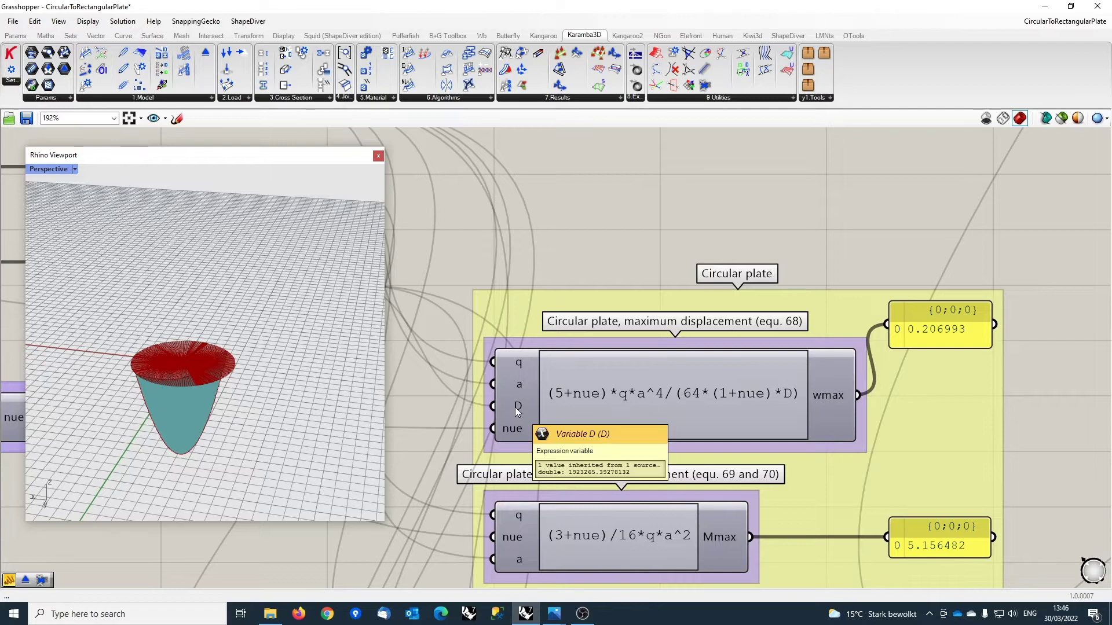
scroll(518, 411, down, 3)
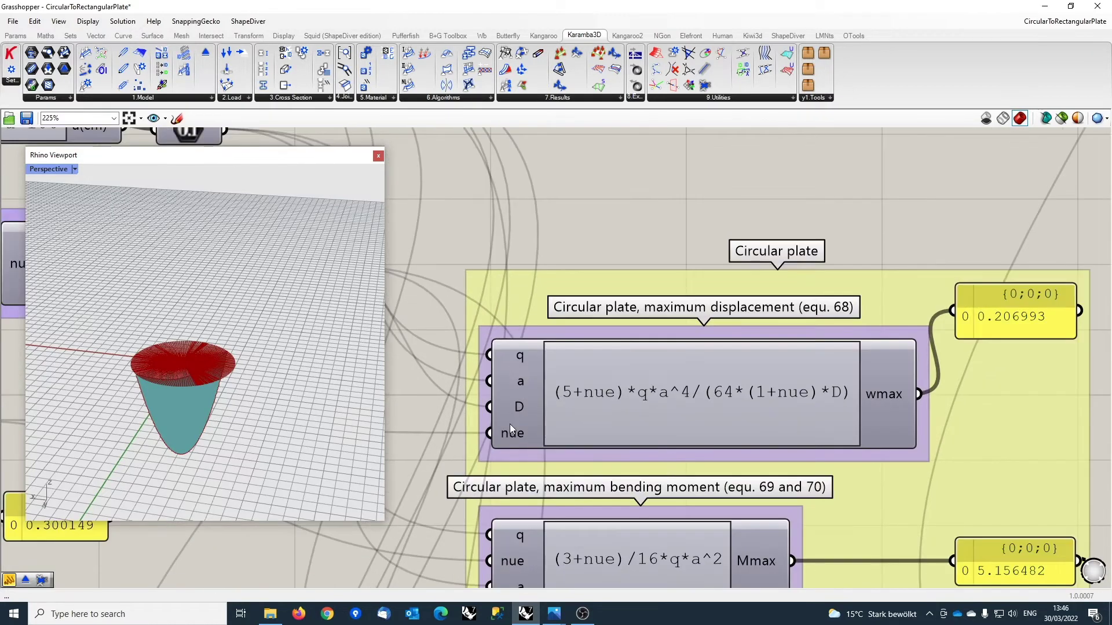
right_drag(1014, 415, 874, 351)
scroll(822, 449, down, 3)
scroll(822, 449, down, 4)
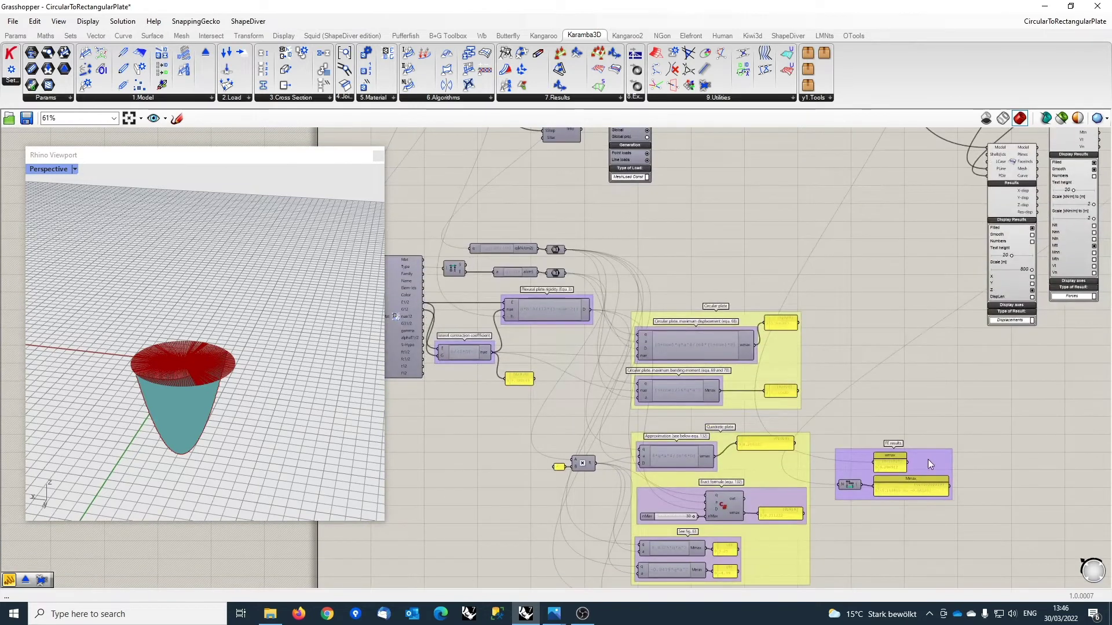
scroll(904, 321, up, 8)
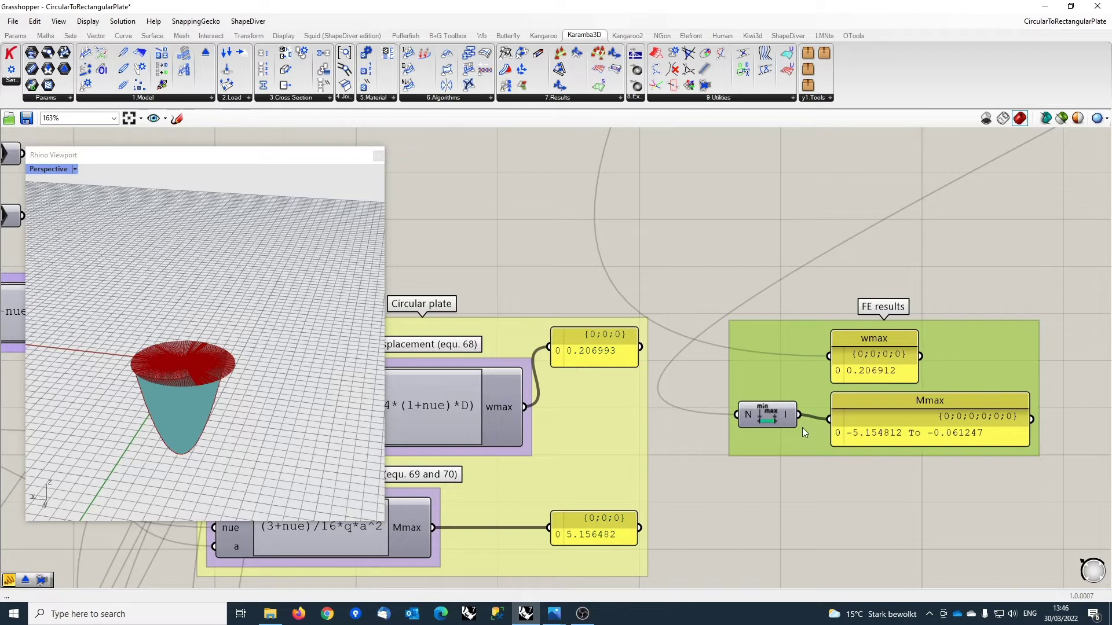
Compare Mmax from the circular plate's bending moment formula (equ. 69 and 70) with the Mmax in the FE results.
drag(803, 434, 812, 522)
right_drag(691, 548, 930, 394)
scroll(176, 418, up, 2)
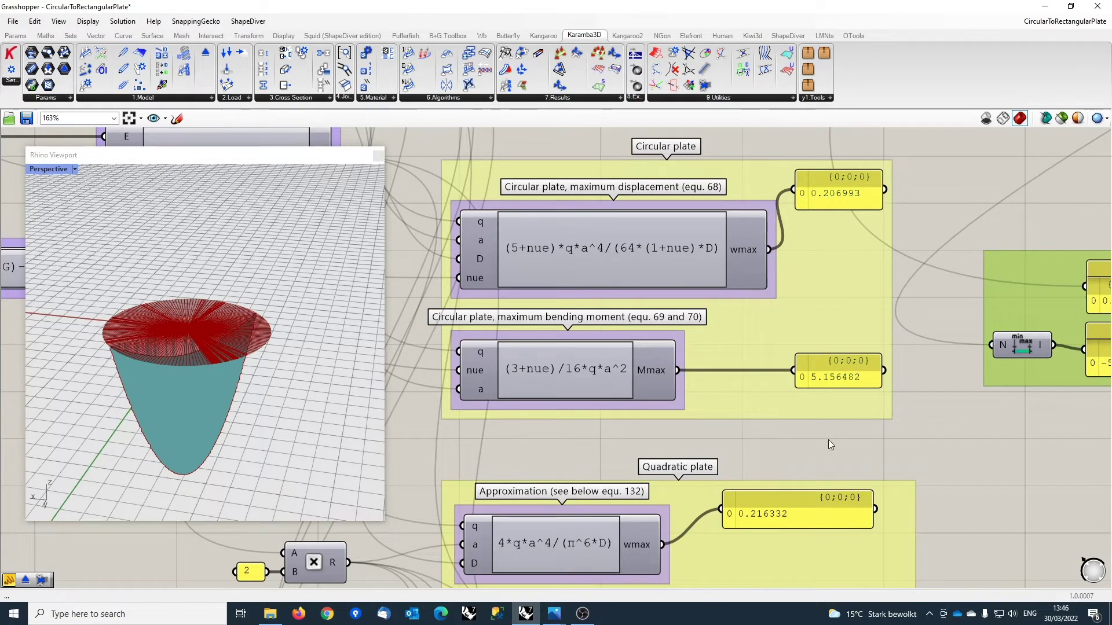
right_drag(928, 425, 879, 418)
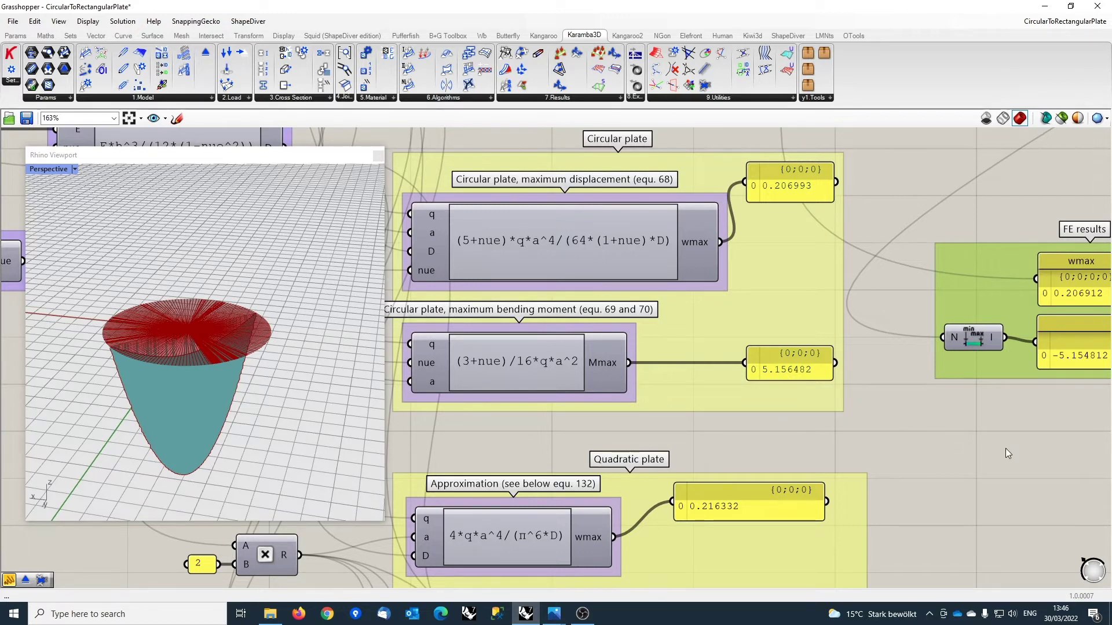
right_drag(1005, 448, 795, 455)
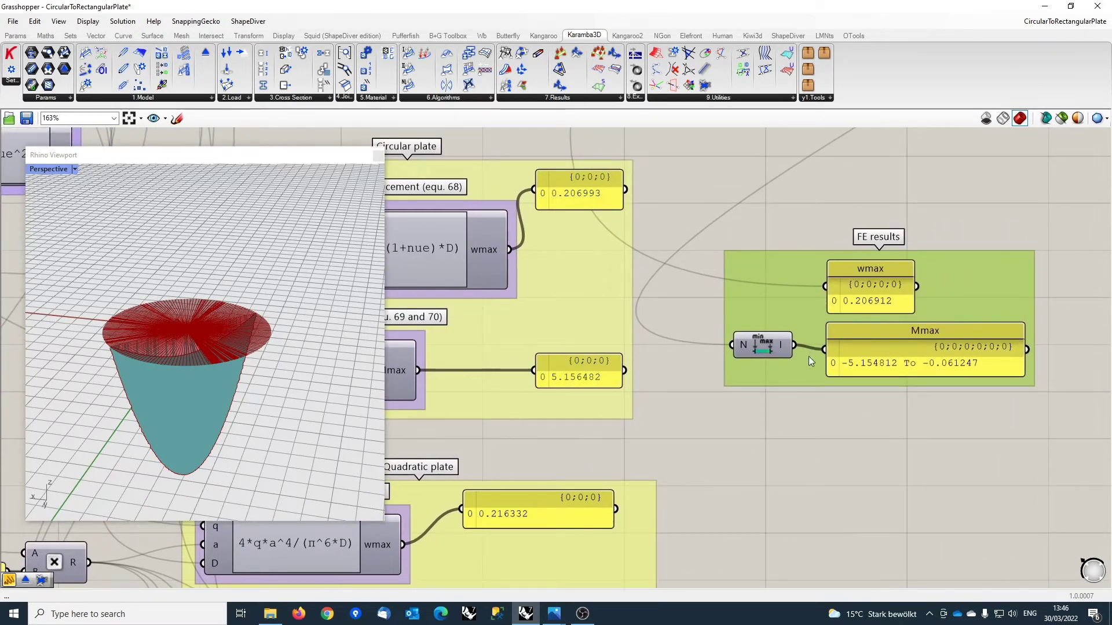
Select the bounds component feeding the FE Mmax panel and examine its incoming connection and the moment range.
drag(777, 353, 772, 354)
scroll(846, 404, up, 1)
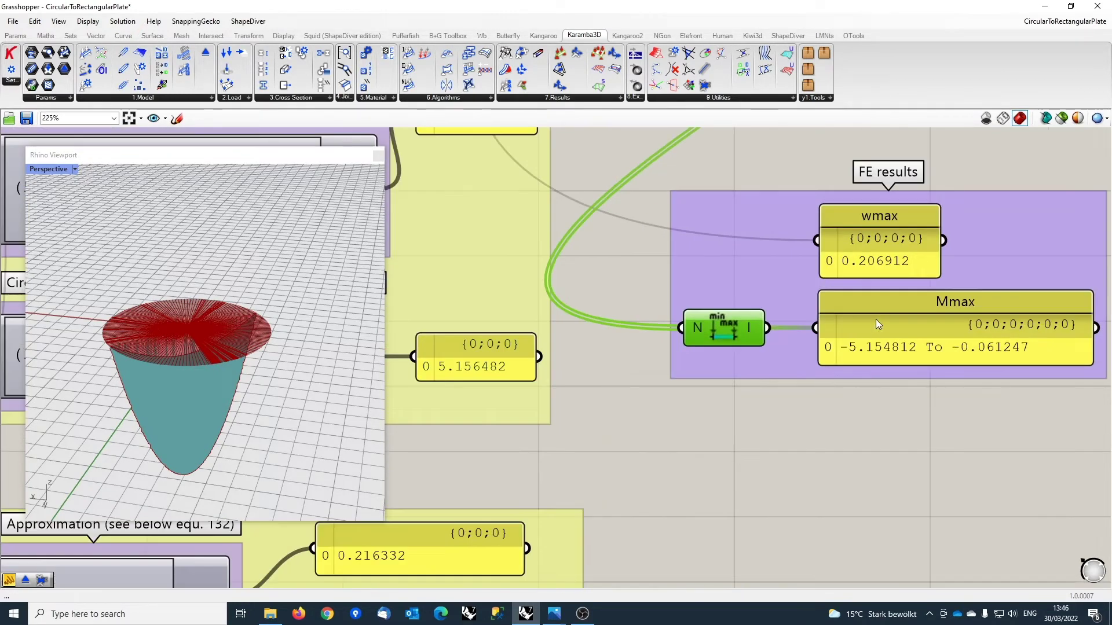
scroll(863, 325, down, 1)
scroll(846, 346, up, 2)
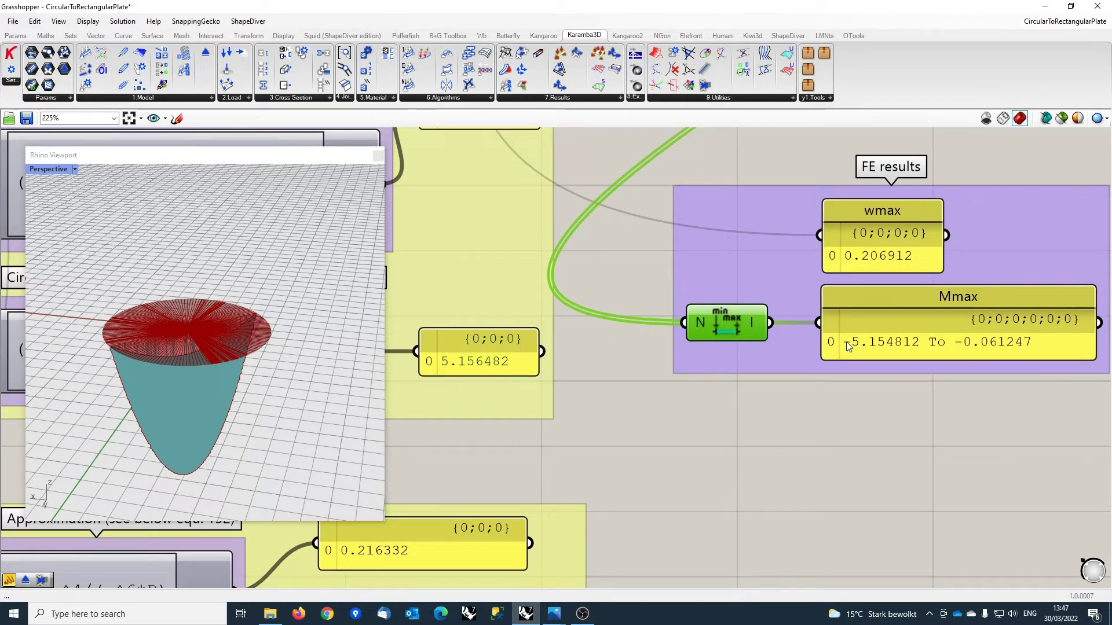
Reduce the Distance value of the plate outline's corner fillet to 0.00.
scroll(846, 343, down, 5)
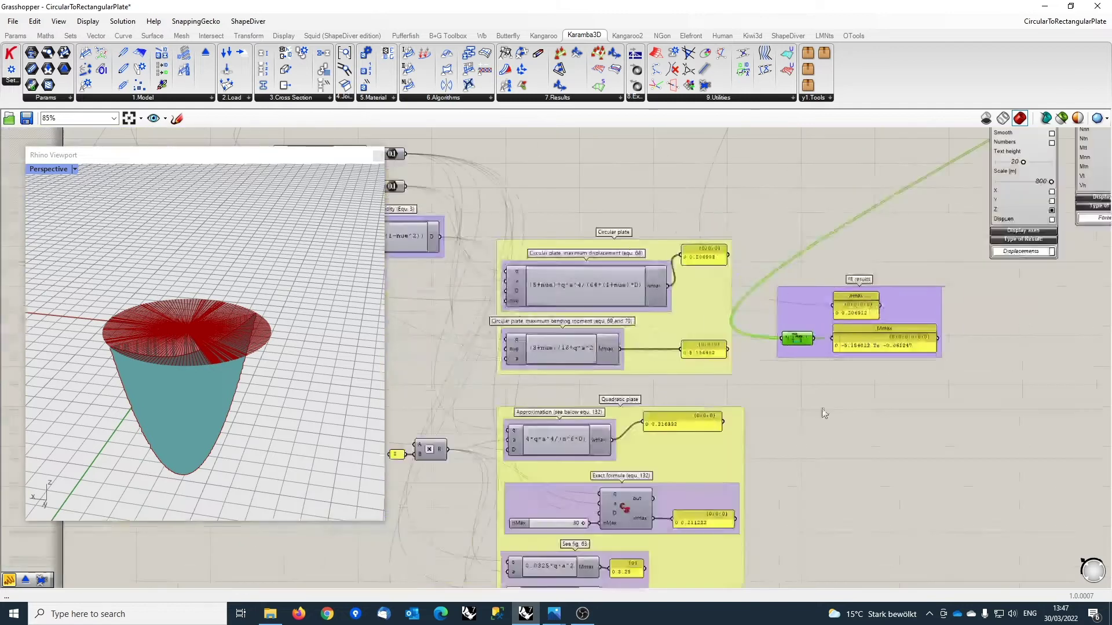
scroll(824, 413, down, 3)
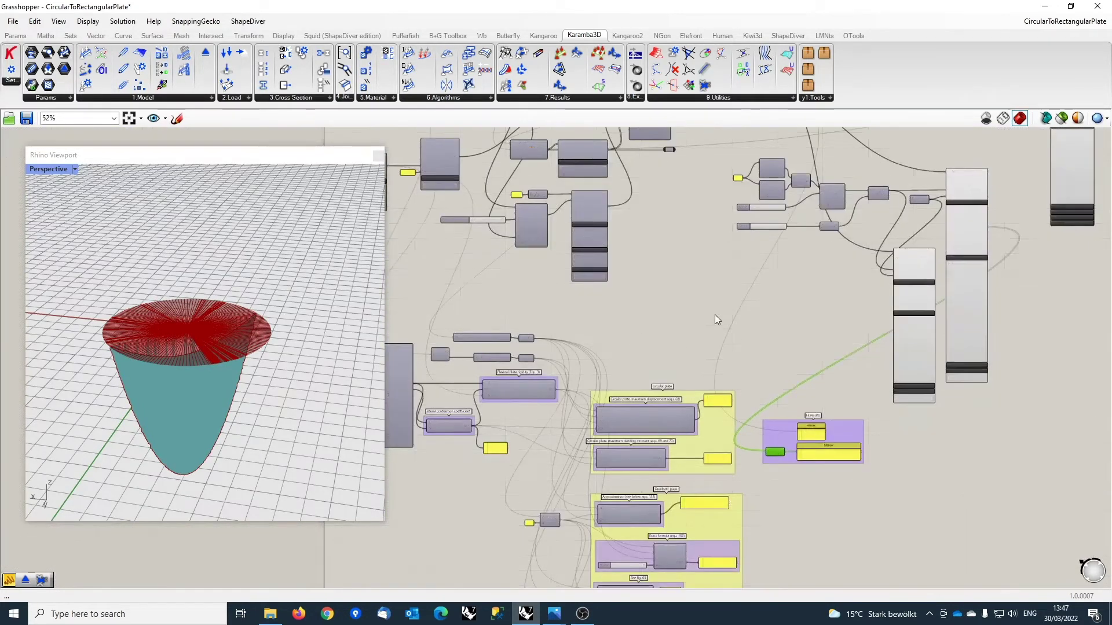
scroll(715, 319, down, 2)
right_drag(218, 345, 186, 374)
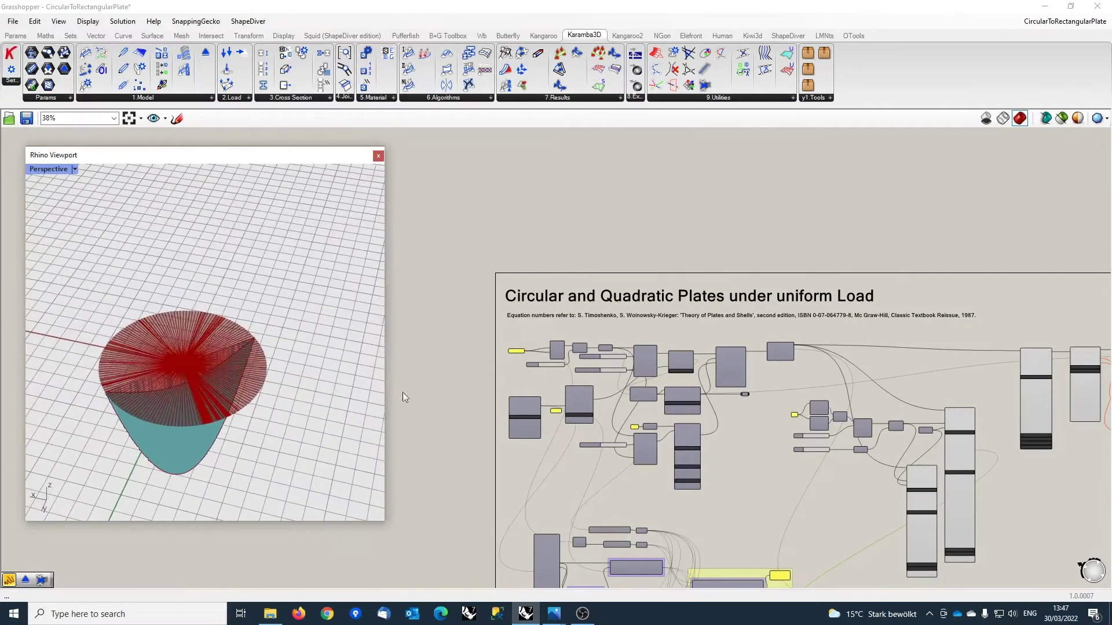
scroll(561, 384, up, 4)
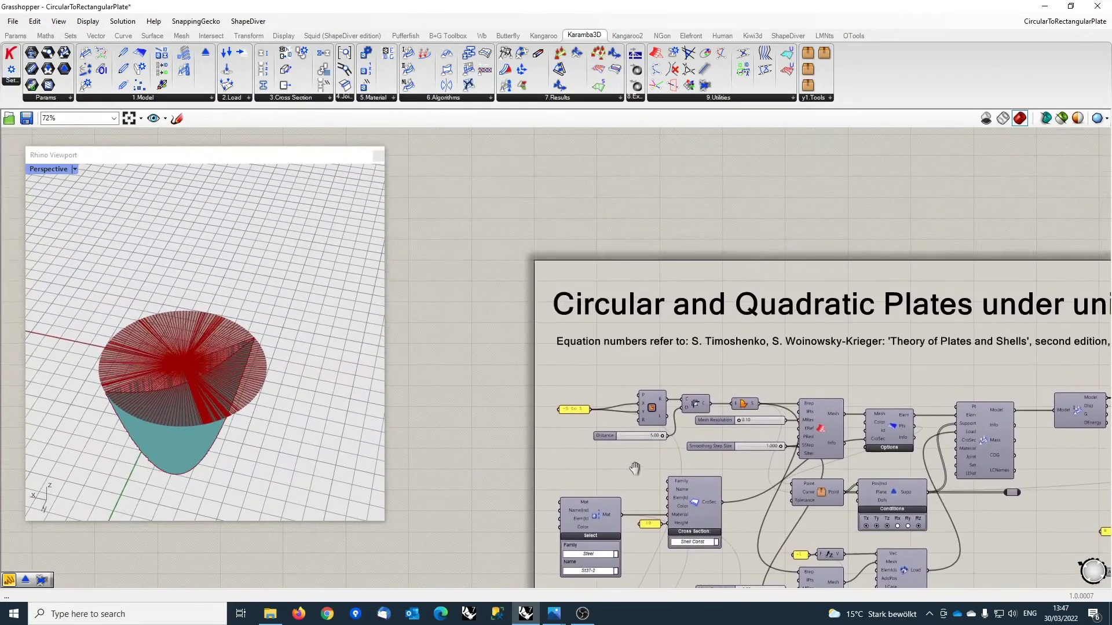
scroll(636, 466, up, 5)
drag(693, 391, 634, 394)
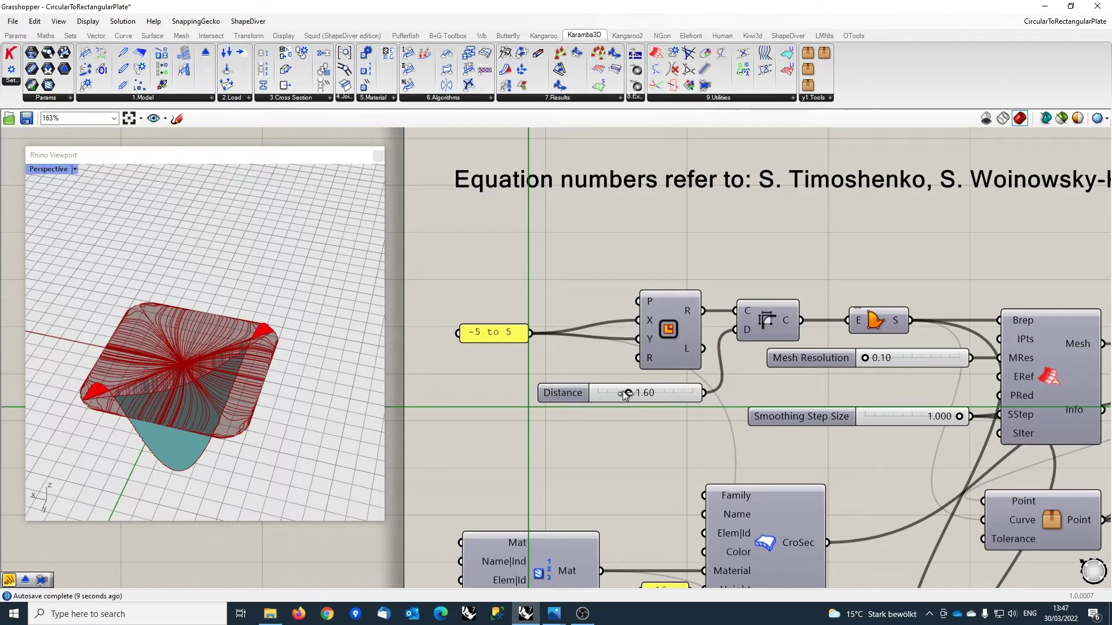
drag(606, 394, 405, 367)
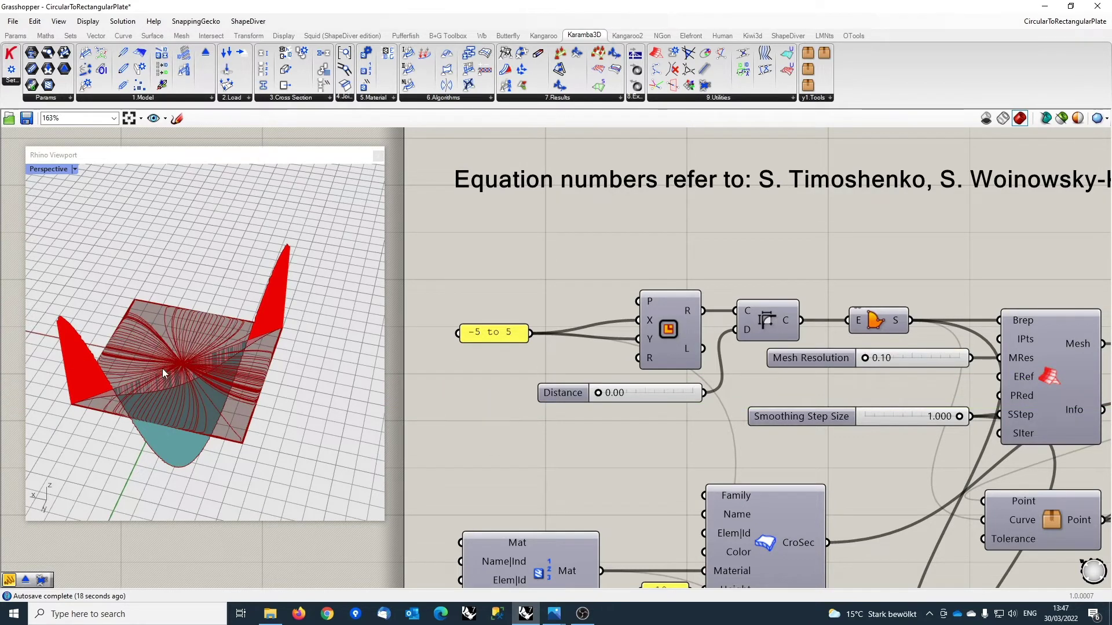
Examine the section result diagram across the square plate from several angles, including a close look at one corner.
scroll(158, 365, up, 4)
scroll(129, 349, down, 4)
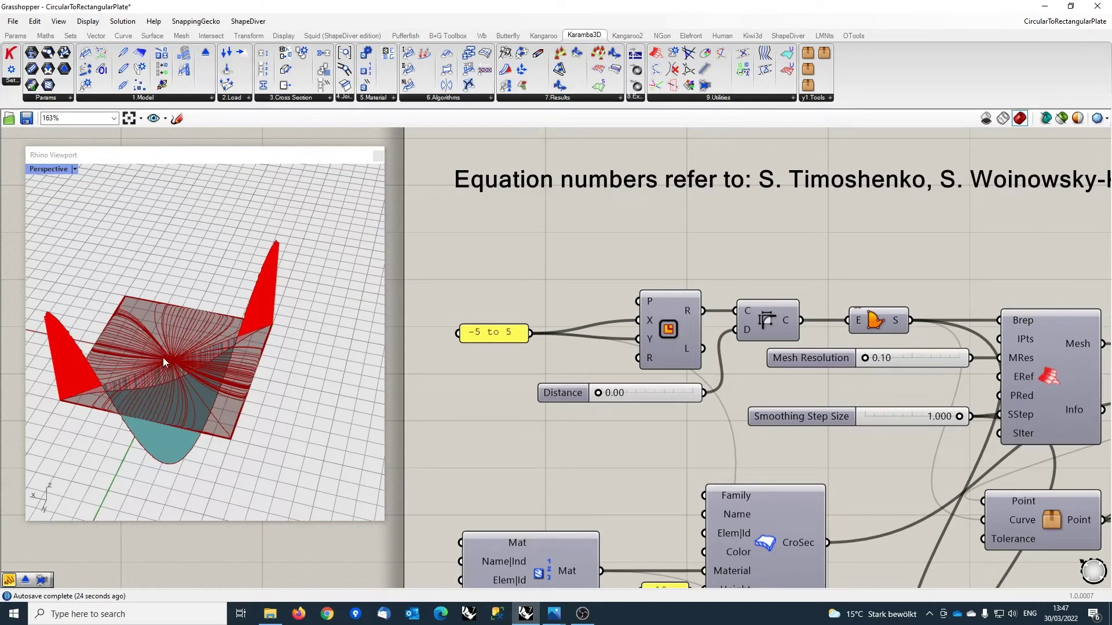
scroll(128, 377, down, 2)
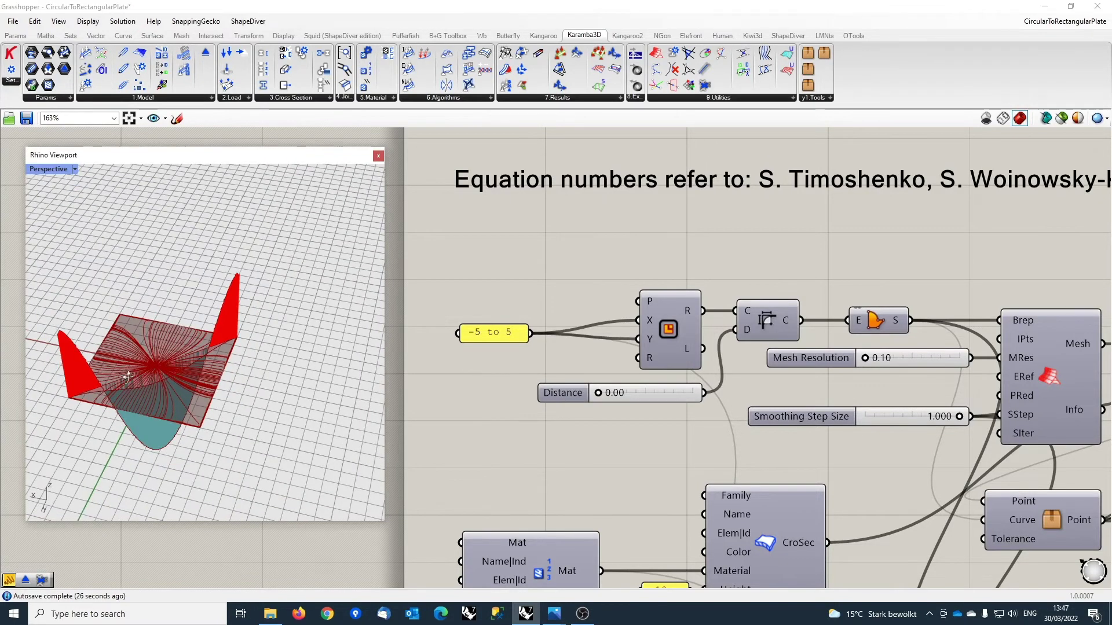
right_drag(128, 377, 89, 343)
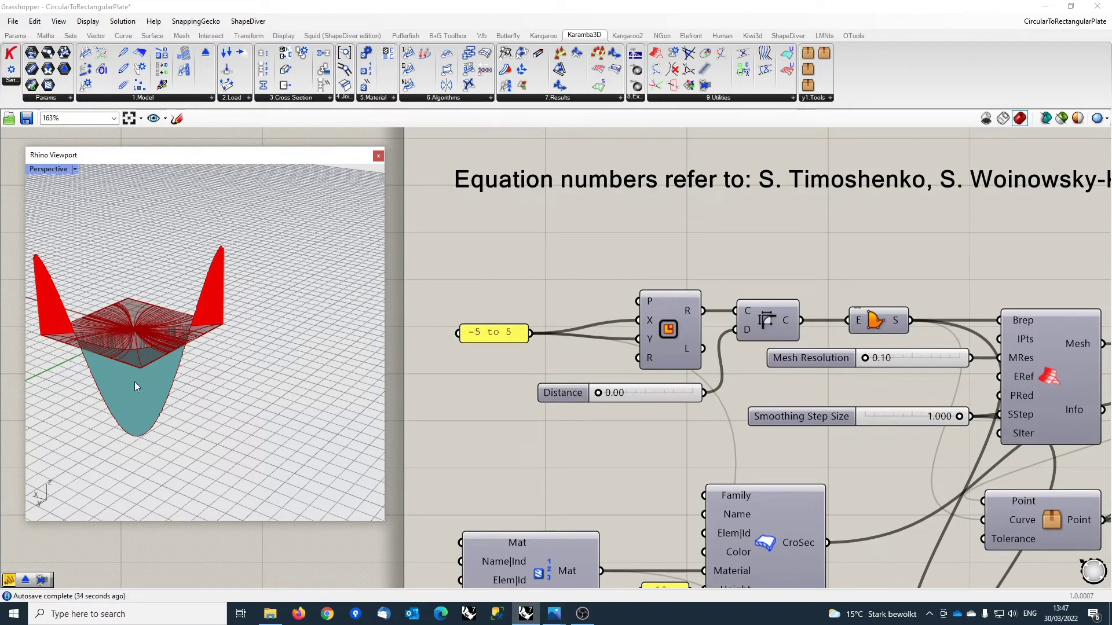
right_drag(136, 382, 211, 330)
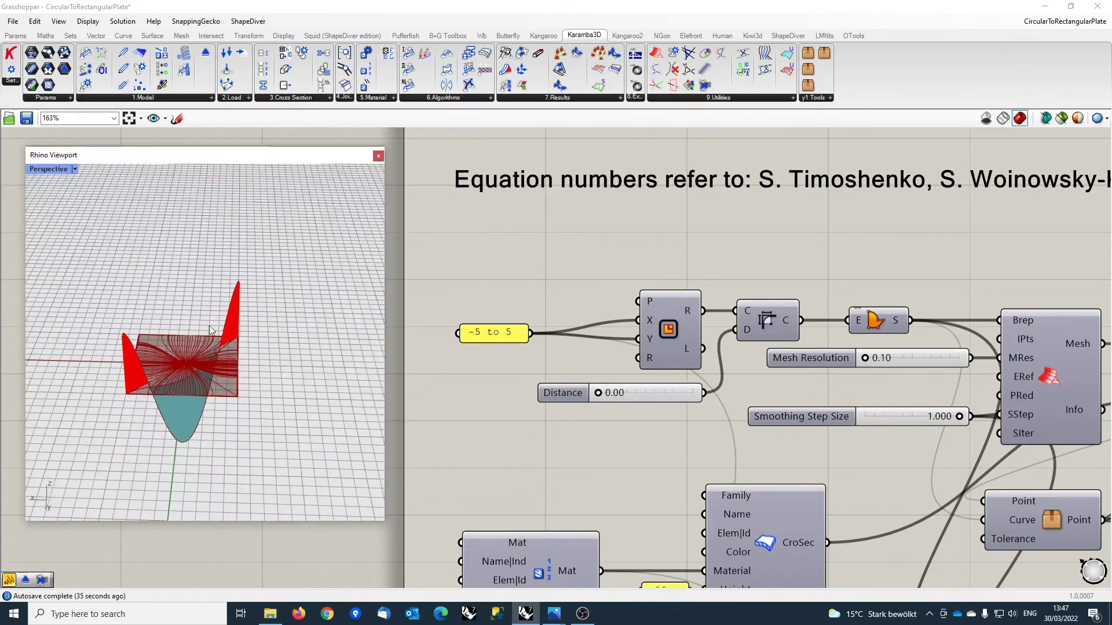
scroll(212, 322, up, 3)
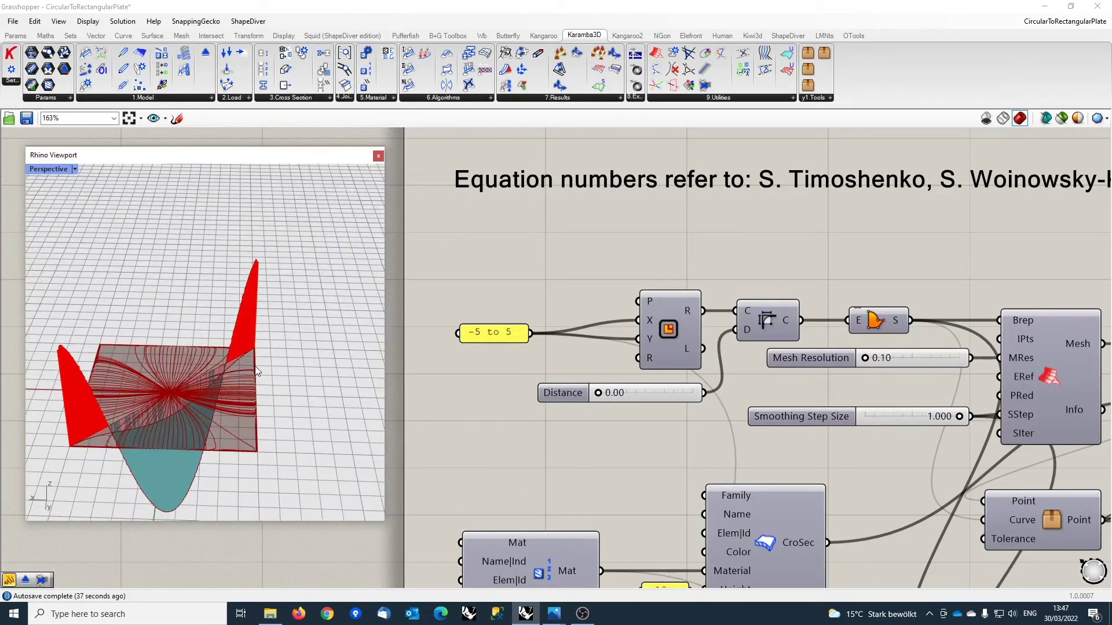
scroll(258, 365, up, 2)
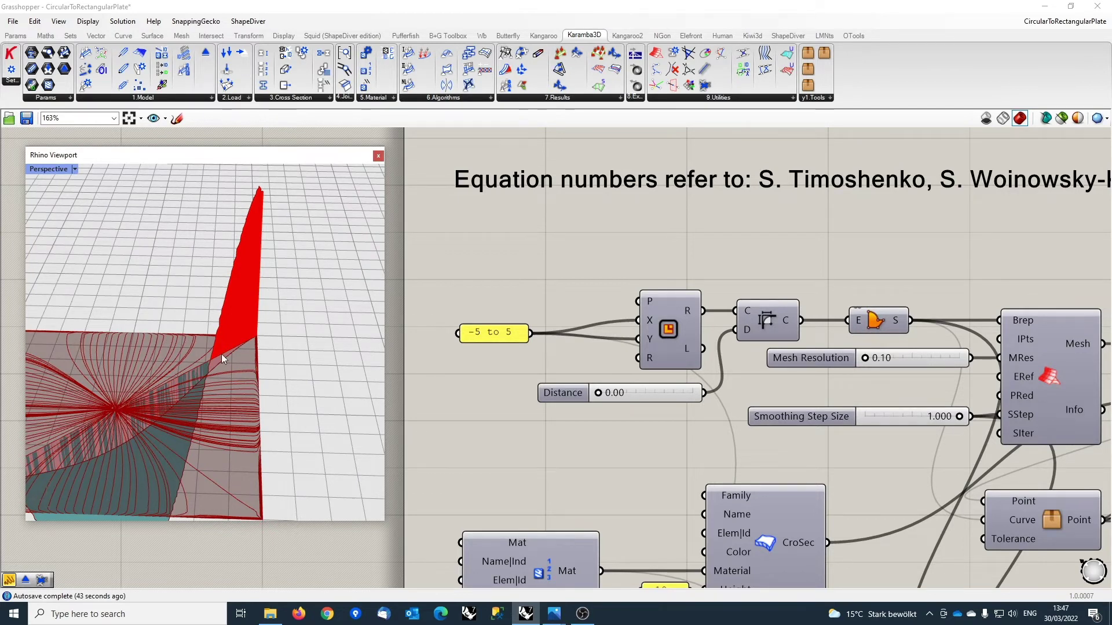
scroll(200, 342, down, 3)
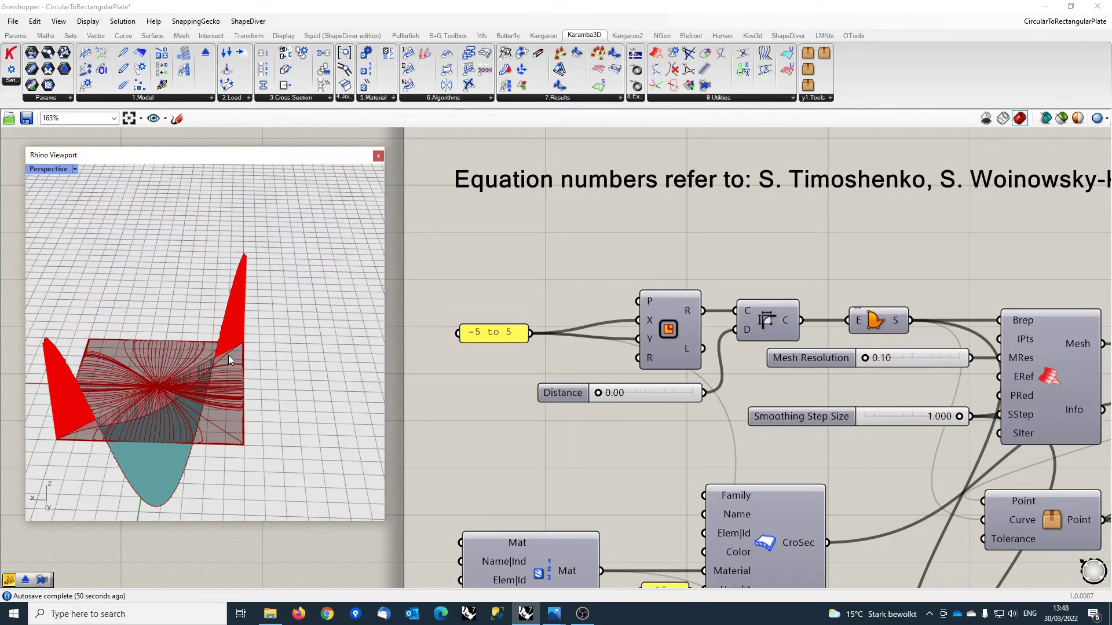
scroll(326, 329, down, 5)
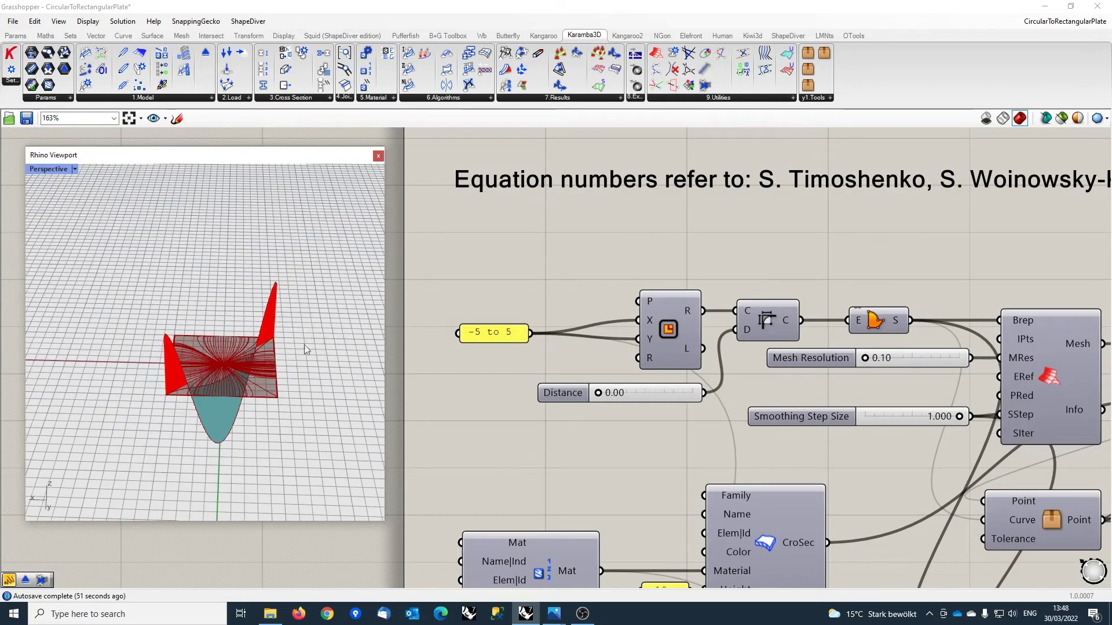
Examine the section line's setup, including its Angle and Factor sliders, alongside the diagram across the square plate.
right_drag(306, 350, 259, 366)
scroll(610, 332, down, 3)
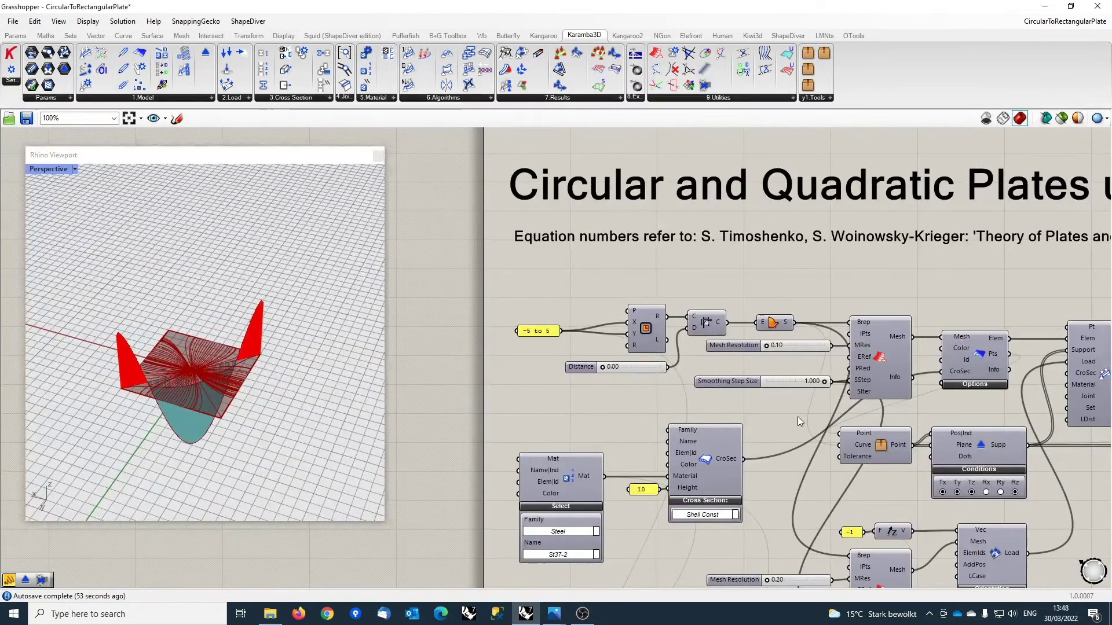
right_drag(797, 416, 589, 218)
scroll(1031, 380, down, 2)
right_drag(1035, 381, 514, 382)
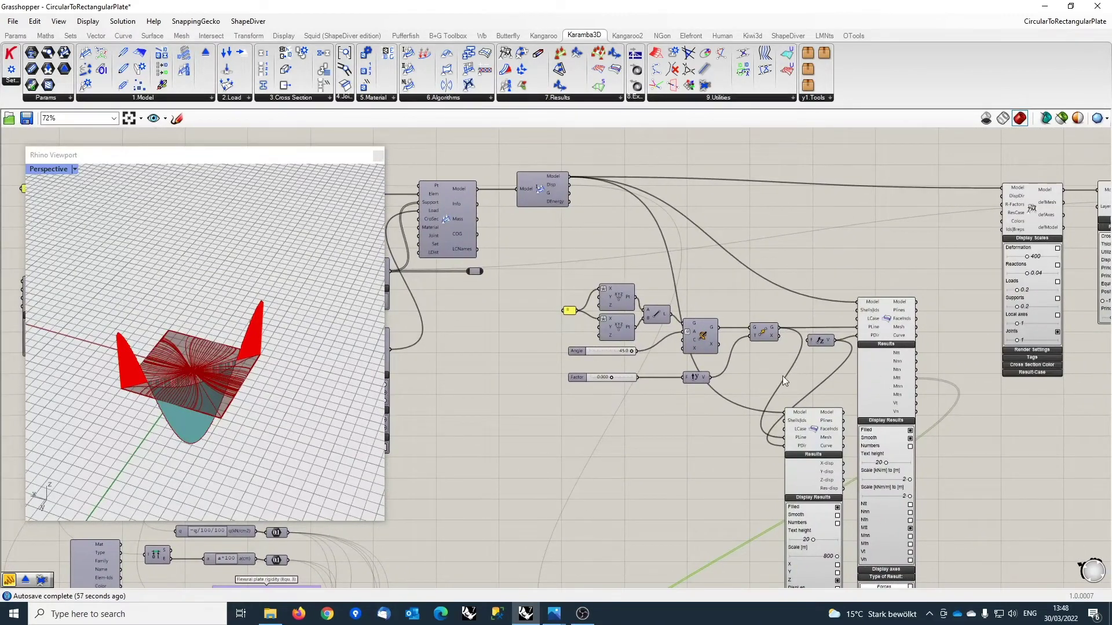
right_drag(783, 377, 798, 359)
scroll(749, 373, up, 3)
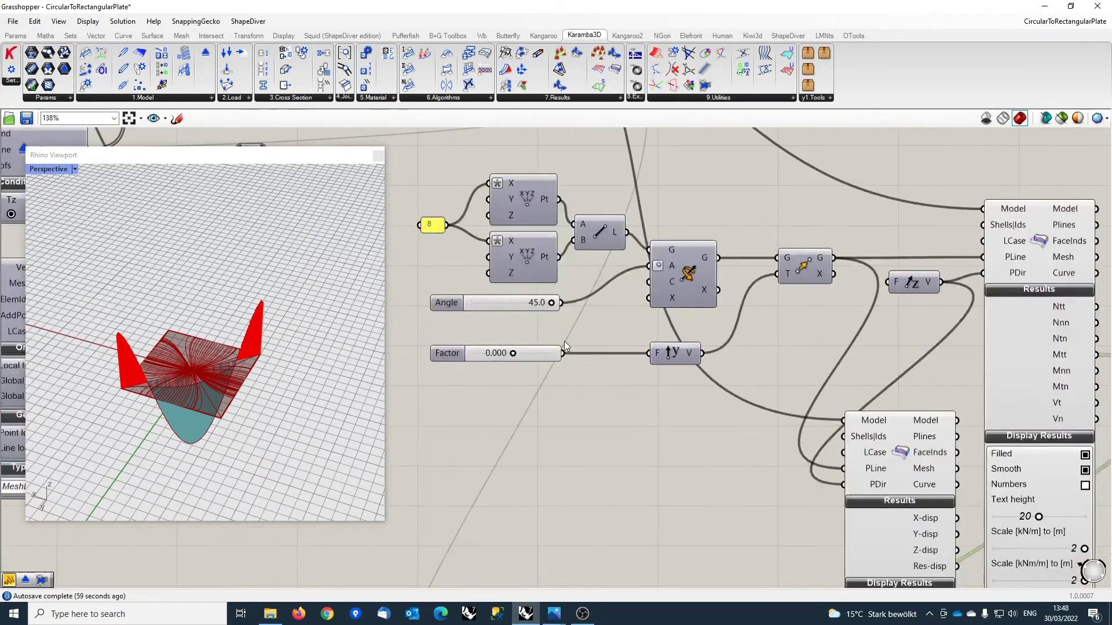
scroll(563, 341, down, 2)
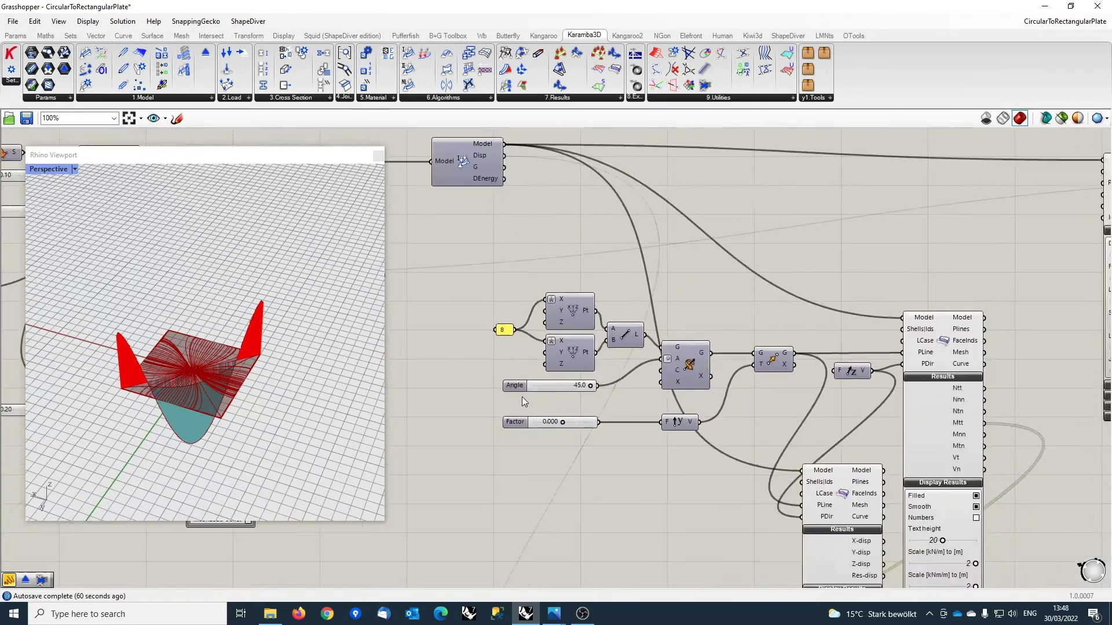
scroll(660, 445, up, 3)
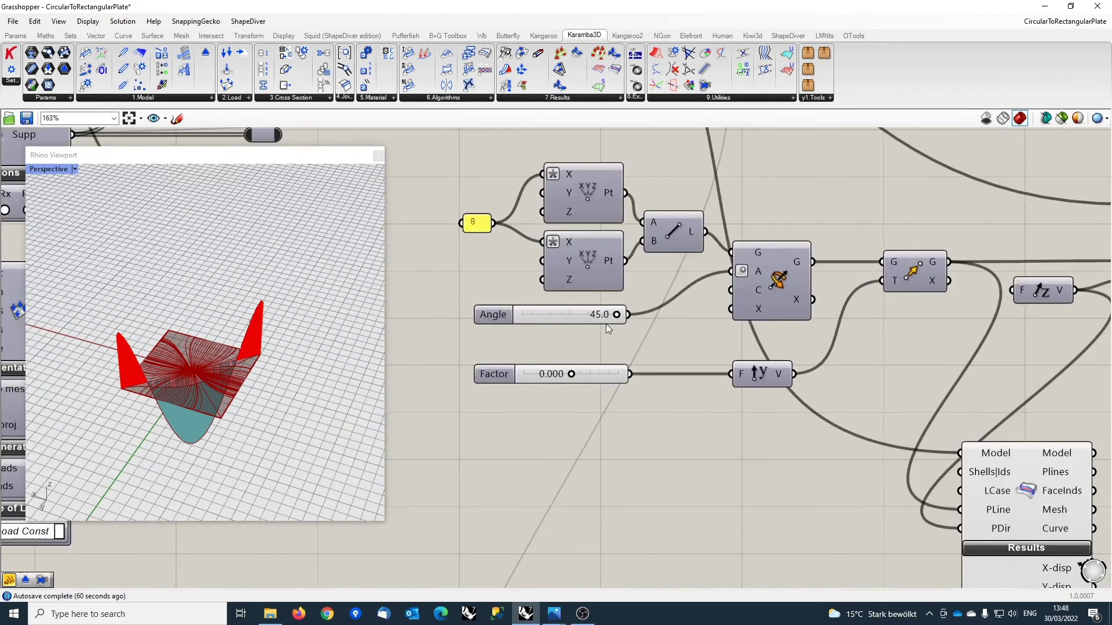
drag(616, 315, 657, 316)
Move the FE results group down beside the quadratic plate formulas.
scroll(660, 318, down, 3)
scroll(728, 356, down, 2)
right_drag(697, 460, 941, 354)
scroll(939, 354, down, 3)
right_drag(804, 385, 726, 202)
scroll(738, 336, up, 2)
scroll(739, 341, up, 3)
right_drag(908, 418, 951, 360)
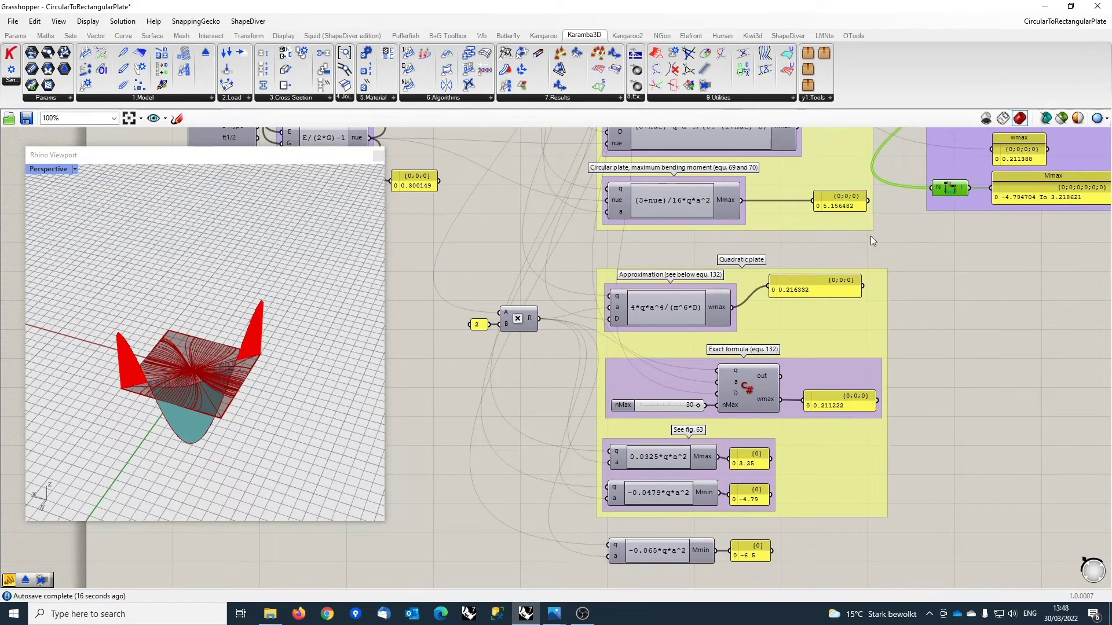
right_drag(929, 322, 973, 361)
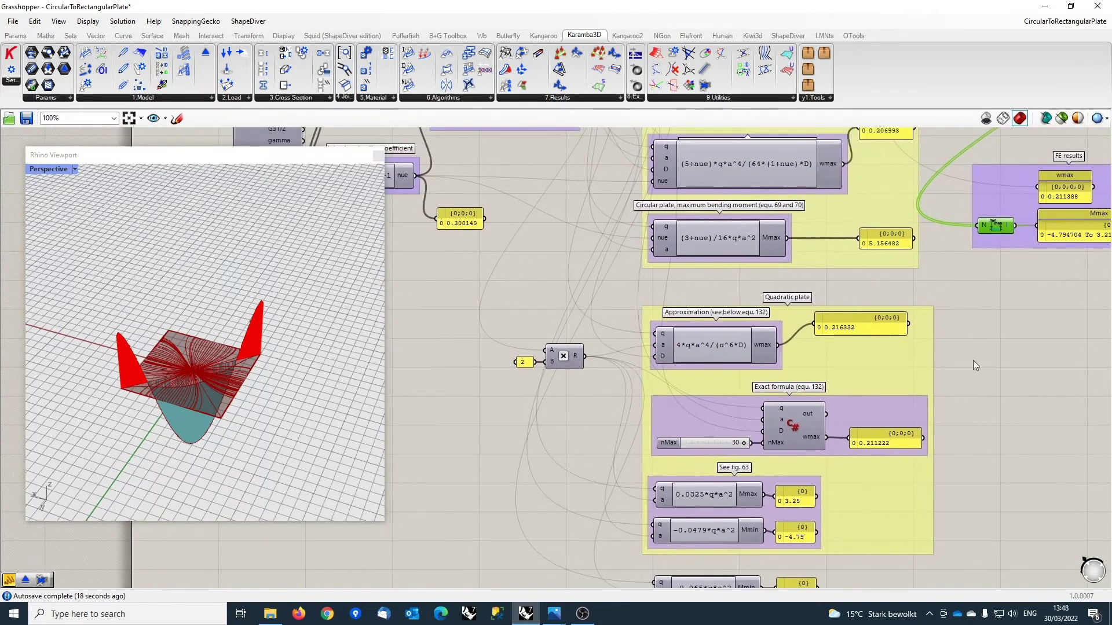
scroll(915, 323, down, 2)
drag(981, 261, 978, 332)
scroll(971, 266, up, 3)
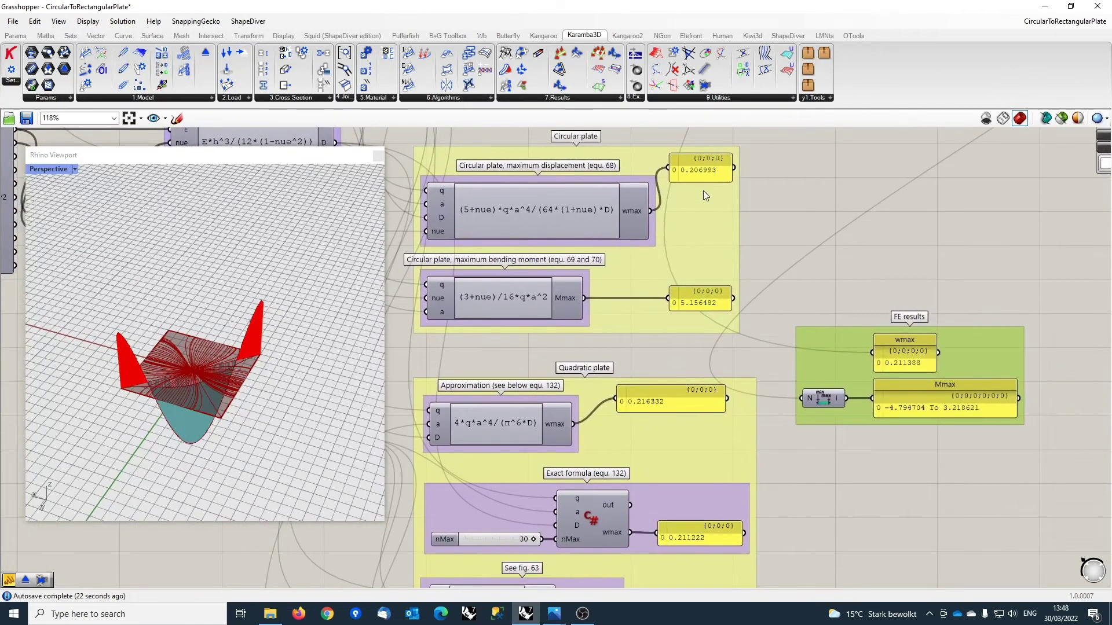
right_drag(829, 453, 833, 344)
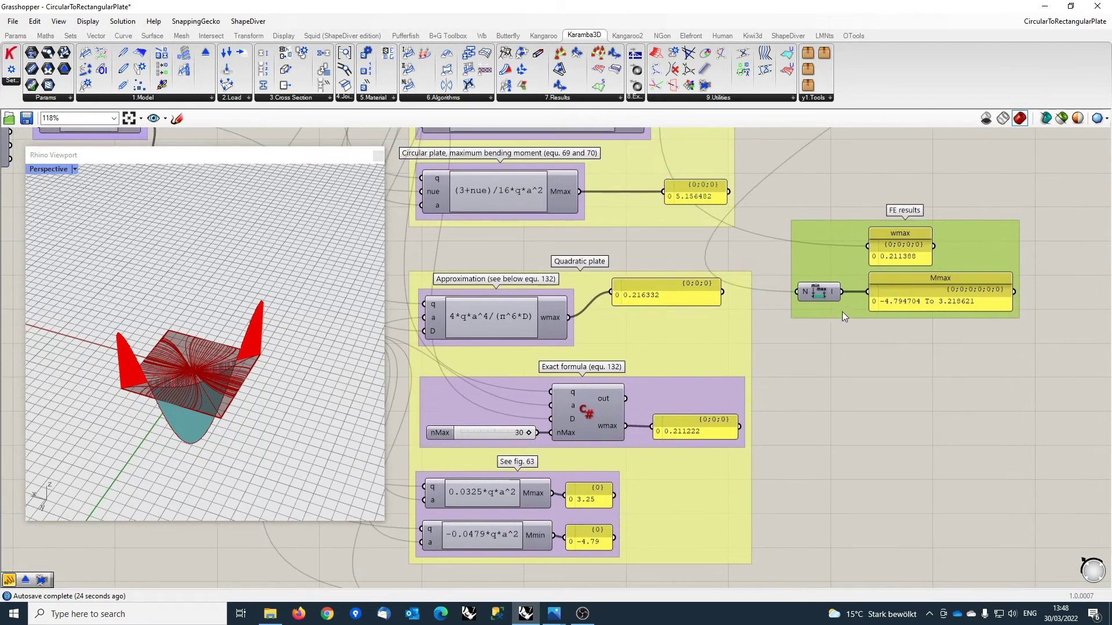
drag(842, 312, 863, 442)
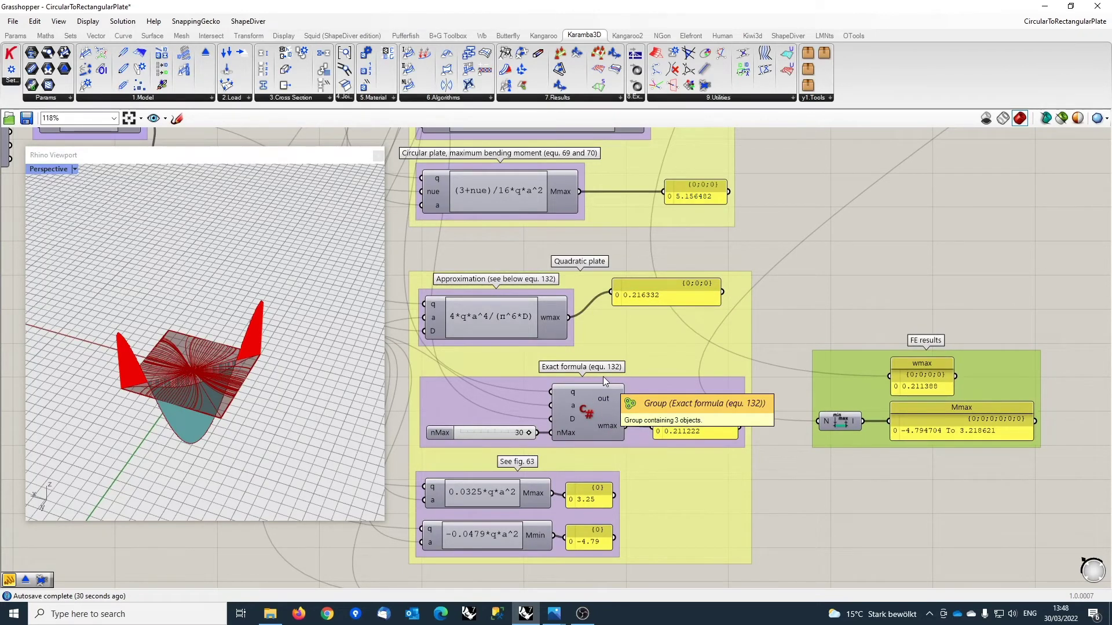
Open the C# script of the exact formula (equ. 132), uncover and read its RunScript code, and close the script editor.
click(588, 416)
double_click(589, 416)
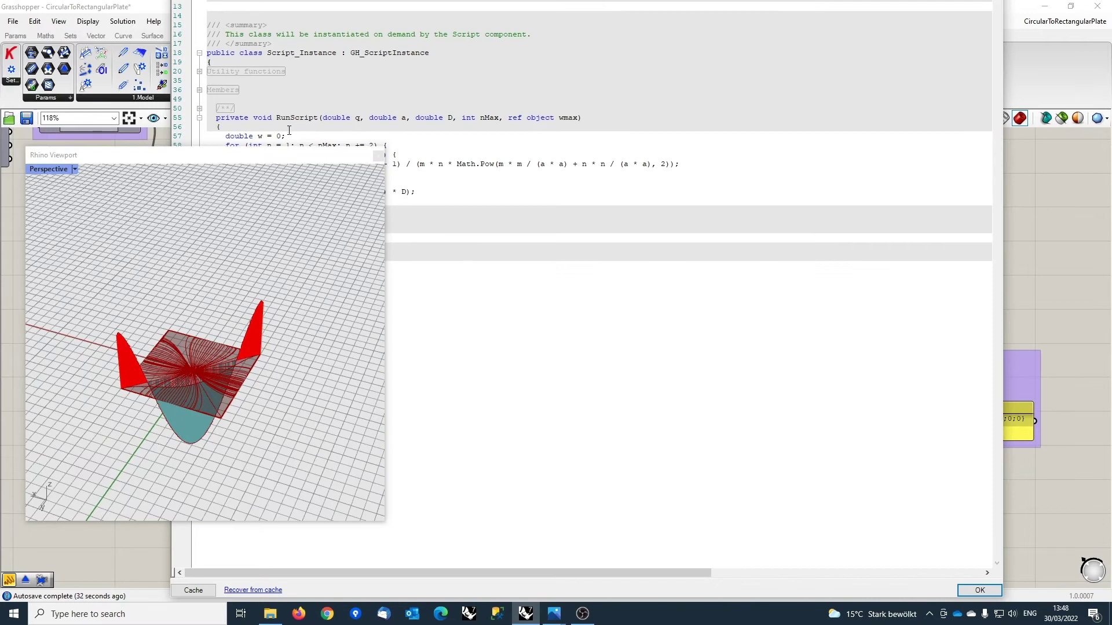
drag(293, 160, 276, 295)
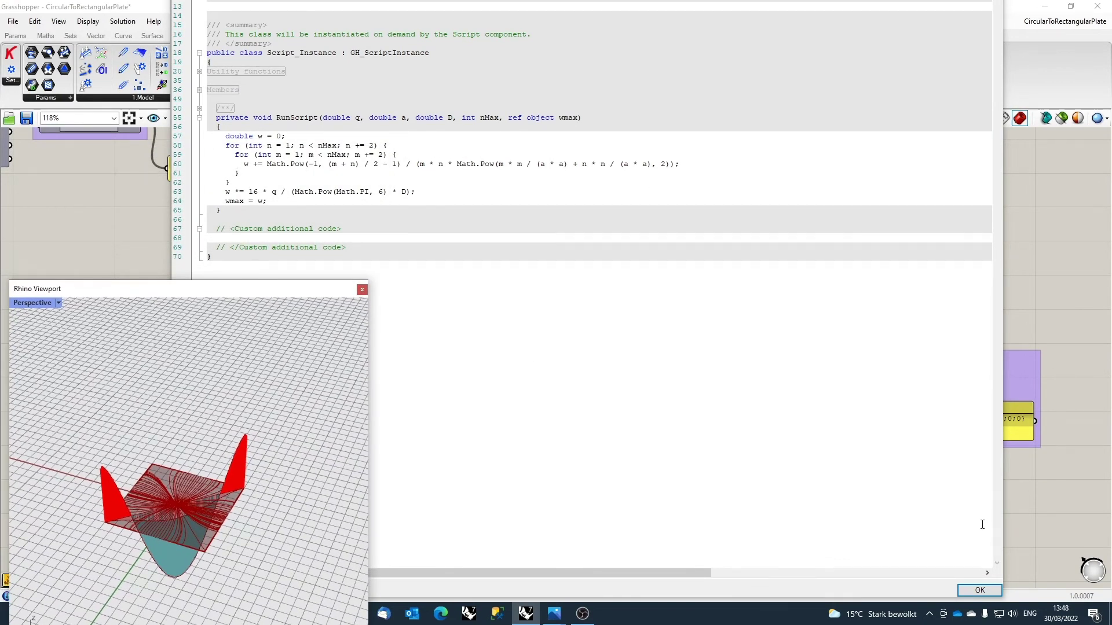
click(977, 590)
scroll(761, 432, up, 2)
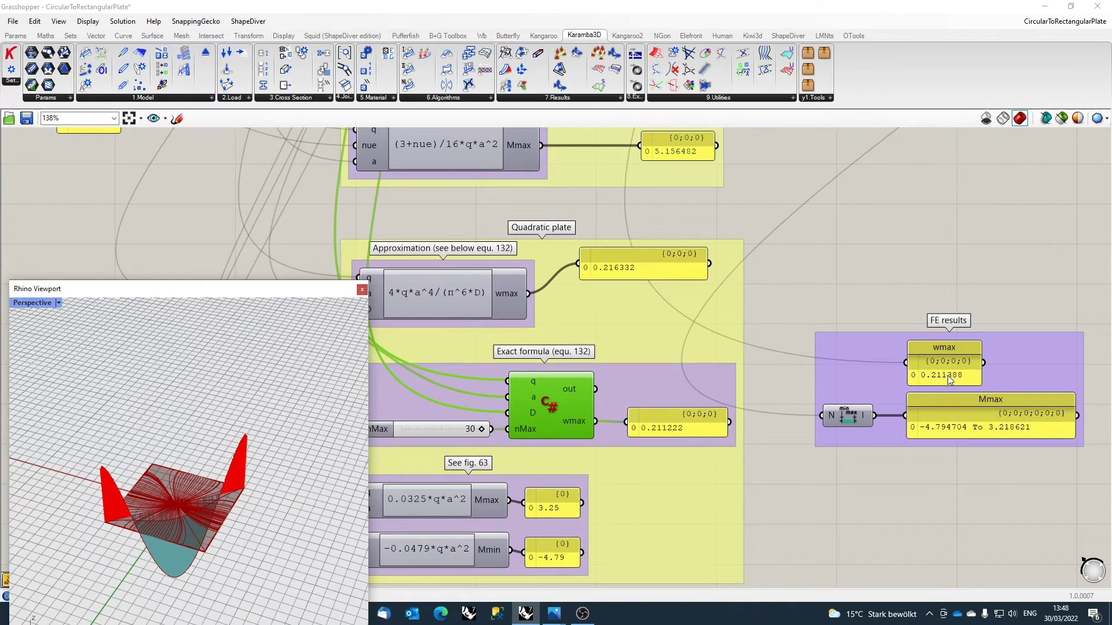
Bring up Fig63.JPG in Photos and compare its moment coefficients with the quadratic plate's Mmax and Mmin formulas.
right_drag(760, 494, 823, 345)
scroll(814, 347, down, 1)
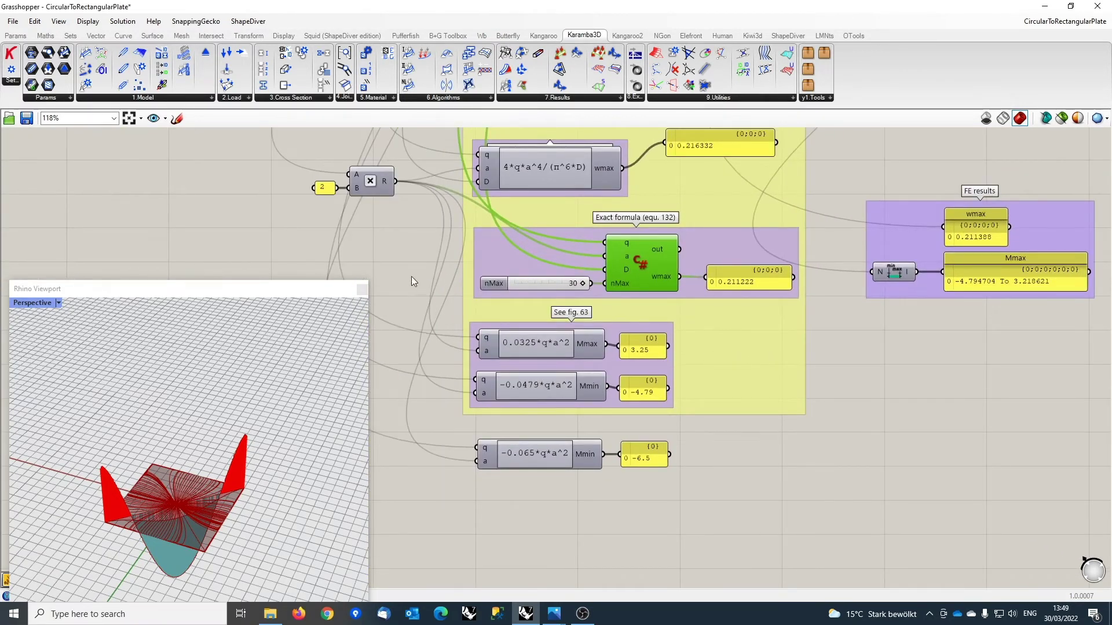
scroll(382, 252, down, 1)
drag(253, 292, 243, 189)
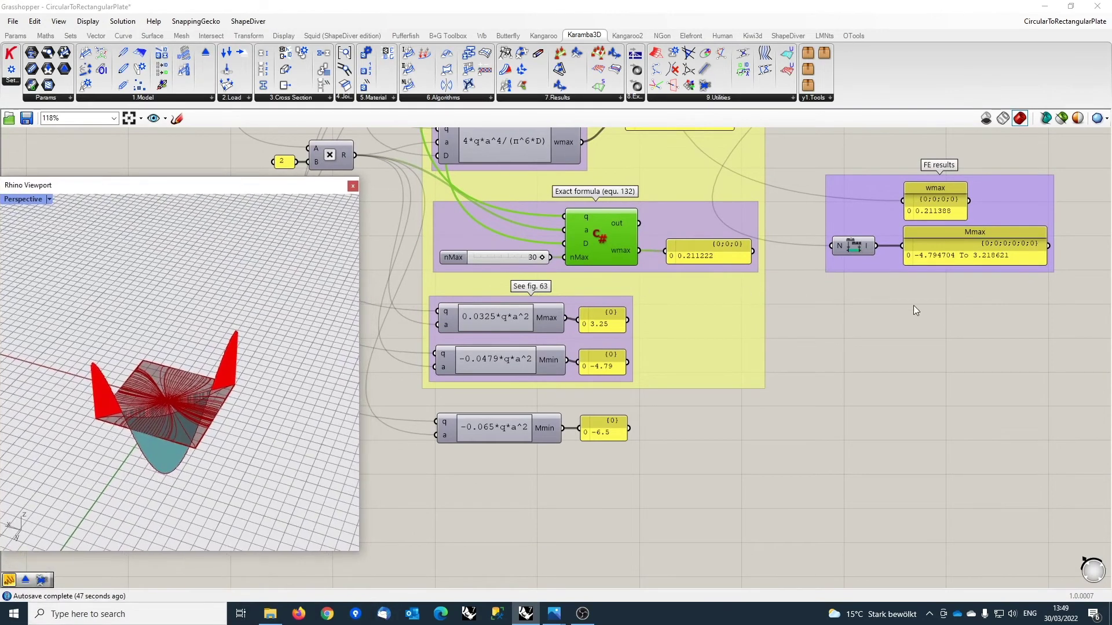
right_drag(906, 320, 874, 341)
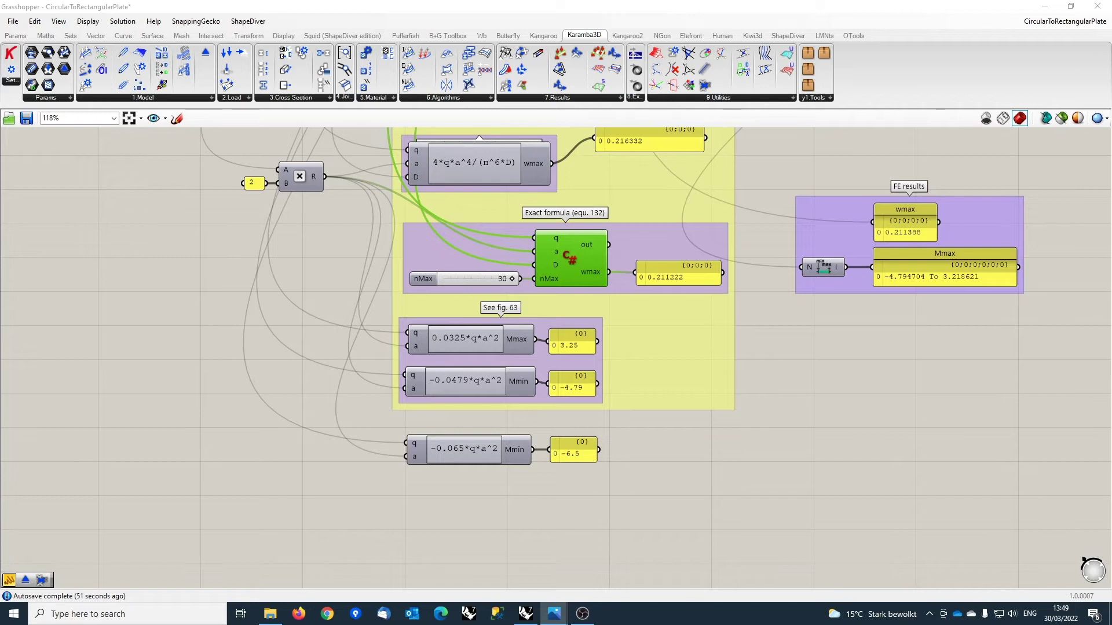
drag(1111, 274, 884, 105)
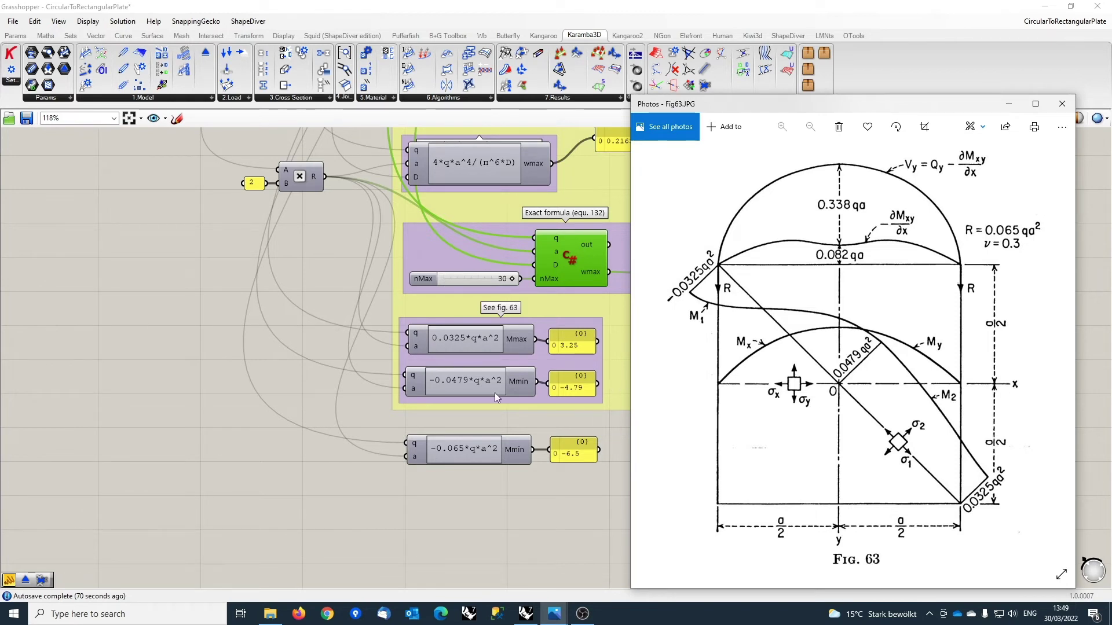
click(573, 425)
Move the FE results group further down, level with the fig. 63 moment formulas.
right_drag(684, 439, 657, 441)
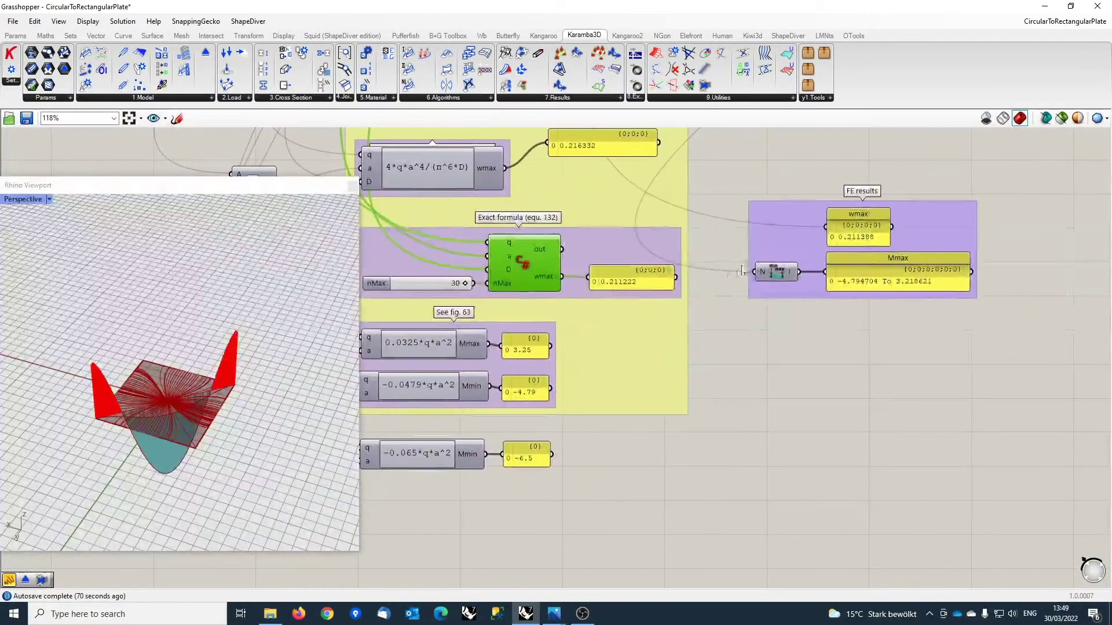
drag(786, 238, 764, 350)
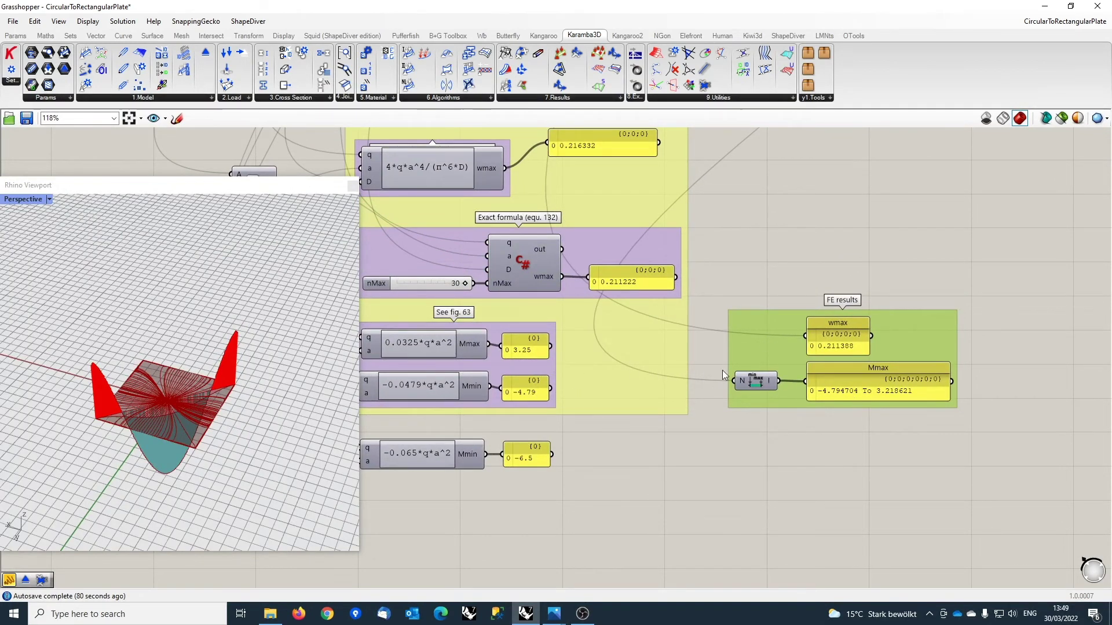
scroll(883, 402, down, 1)
right_drag(804, 487, 927, 451)
scroll(708, 459, up, 1)
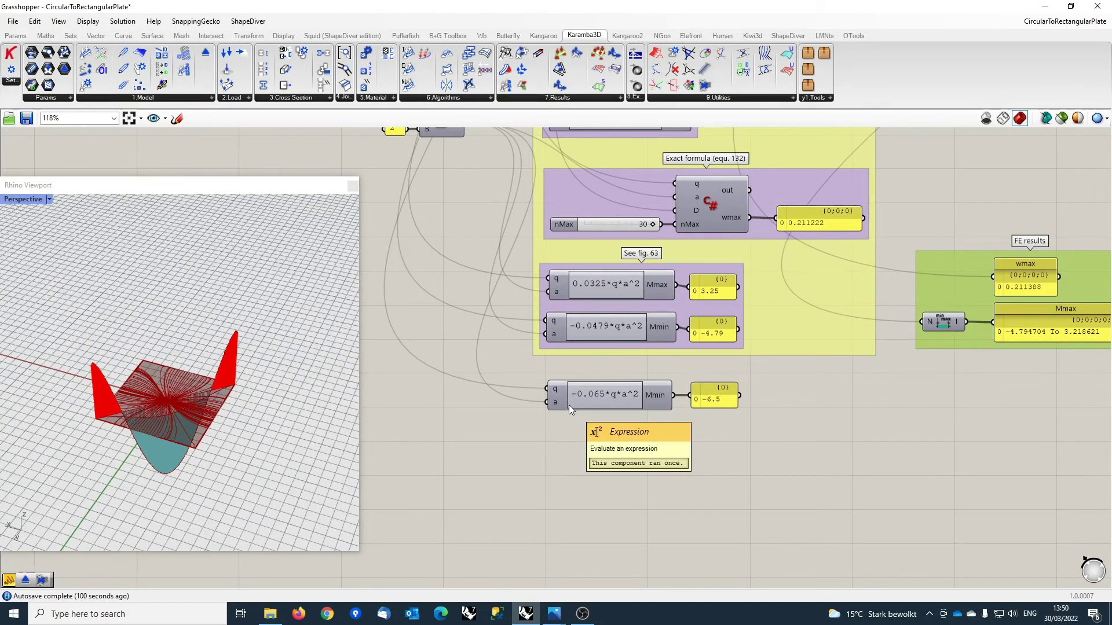
Select the -0.065*q*a^2 expression together with its output panel and nudge both slightly up toward the quadratic plate group.
scroll(582, 397, down, 1)
right_drag(624, 453, 542, 418)
scroll(542, 418, up, 1)
drag(389, 305, 674, 408)
drag(527, 341, 526, 337)
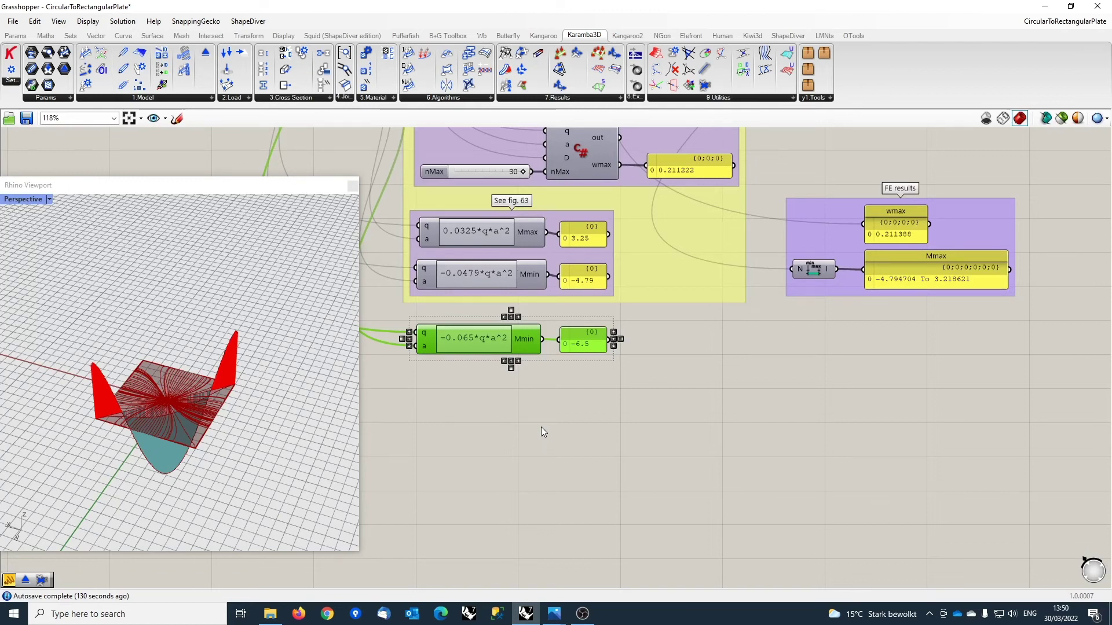
click(542, 428)
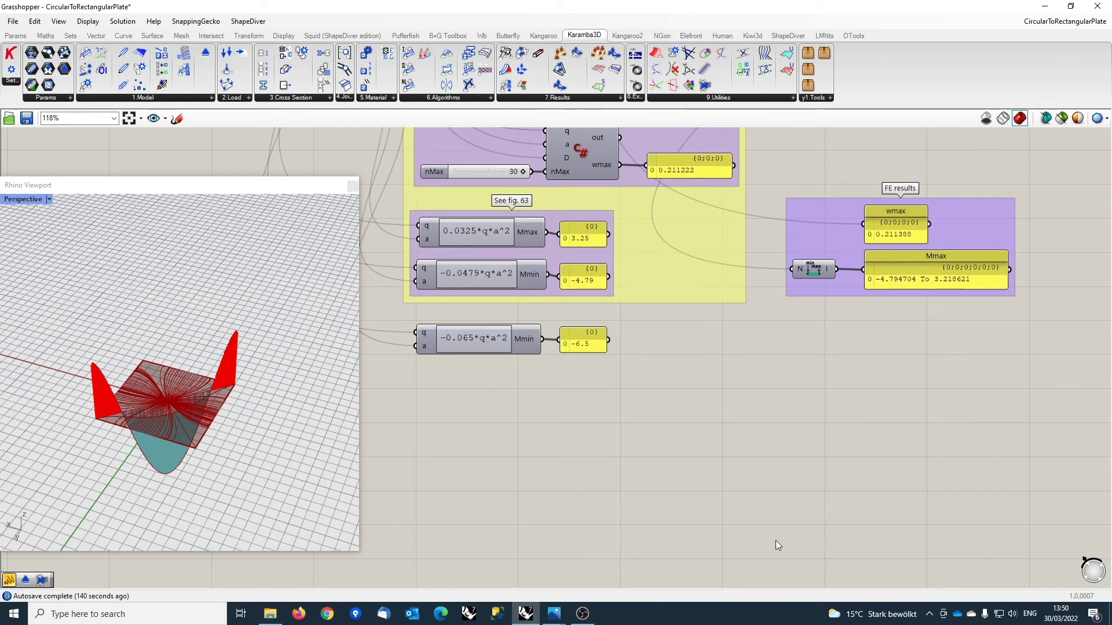
Look up the corner reaction R in Fig63.JPG, and turn on Reactions in the model's display scales in Grasshopper.
key(alt+Tab)
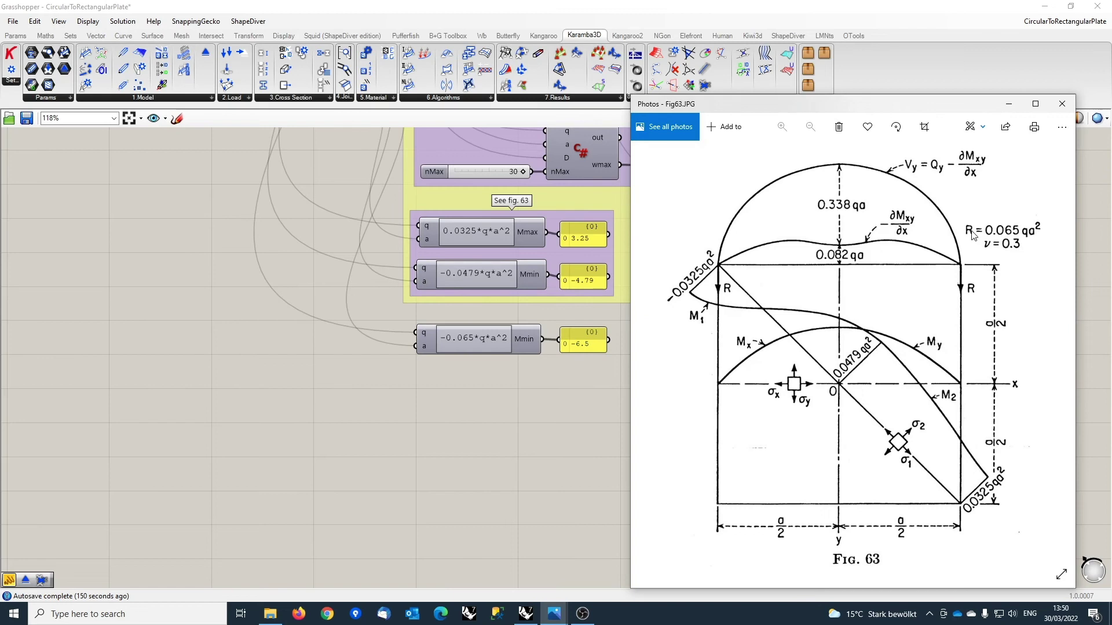
click(558, 411)
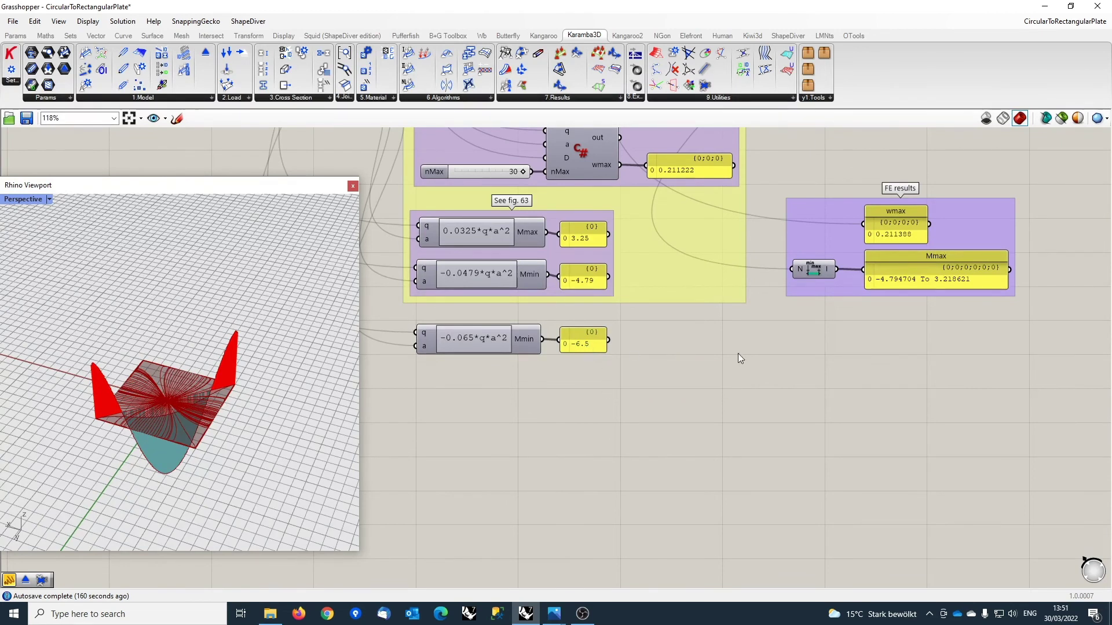
scroll(749, 382, down, 5)
right_drag(977, 258, 775, 612)
scroll(705, 306, up, 3)
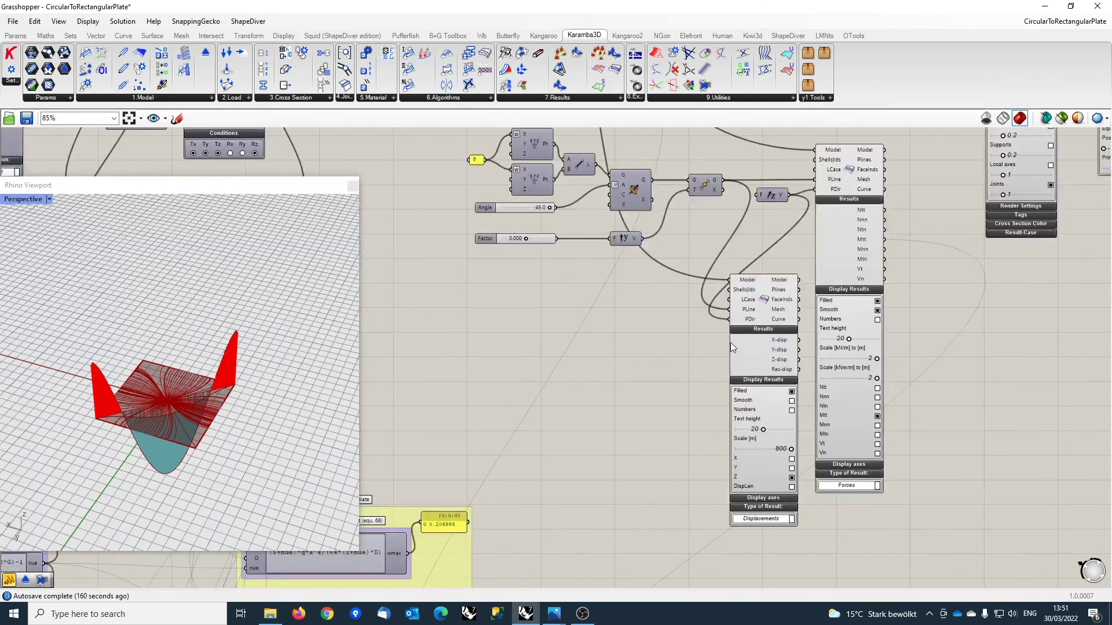
right_drag(960, 346, 758, 582)
click(905, 300)
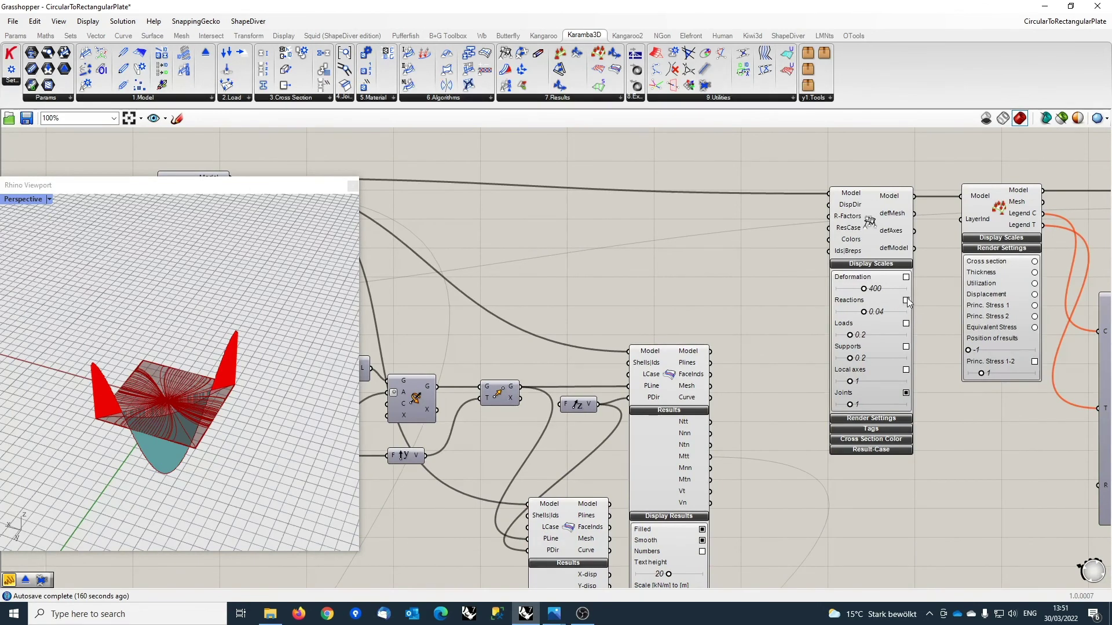
Examine the support reaction arrows on the square plate, with a close look at the values at the four corners.
right_drag(342, 313, 269, 346)
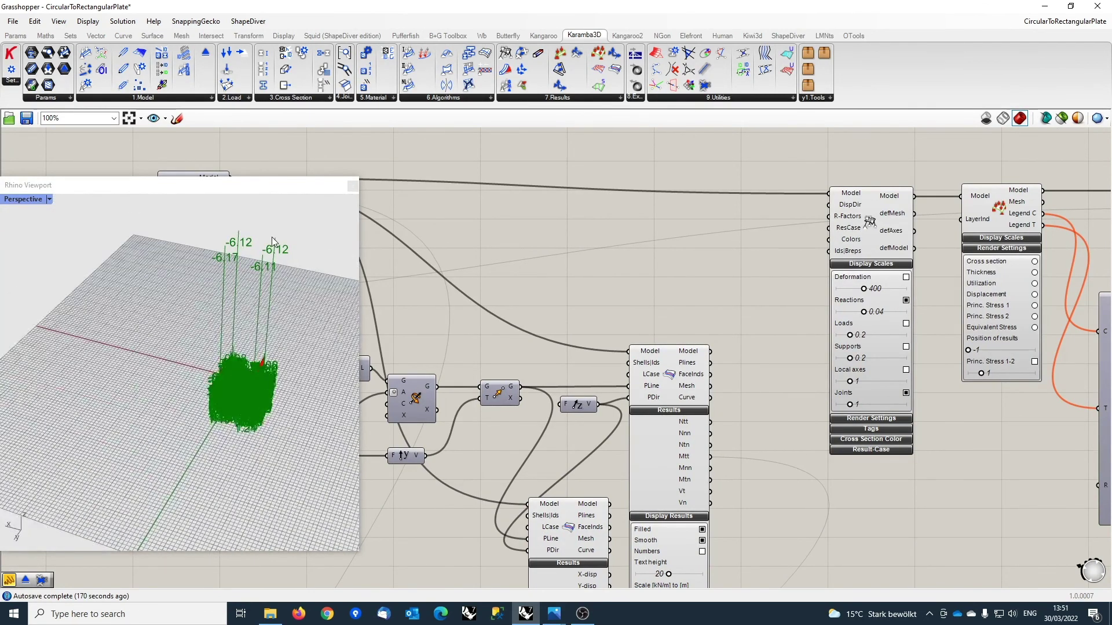
shift+right_drag(276, 294, 250, 308)
scroll(240, 314, up, 4)
scroll(252, 306, up, 3)
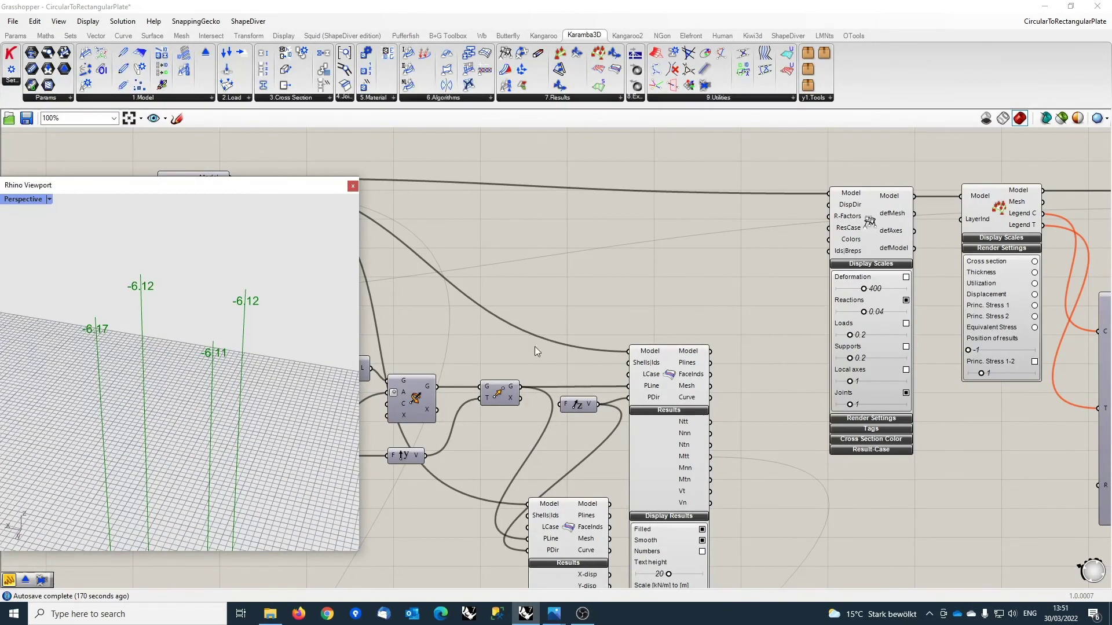
Compare the corner reactions with the result of the -0.065*q*a^2 expression below the quadratic plate group.
right_drag(505, 351, 755, 159)
scroll(707, 371, down, 2)
right_drag(616, 529, 734, 259)
right_drag(725, 431, 789, 199)
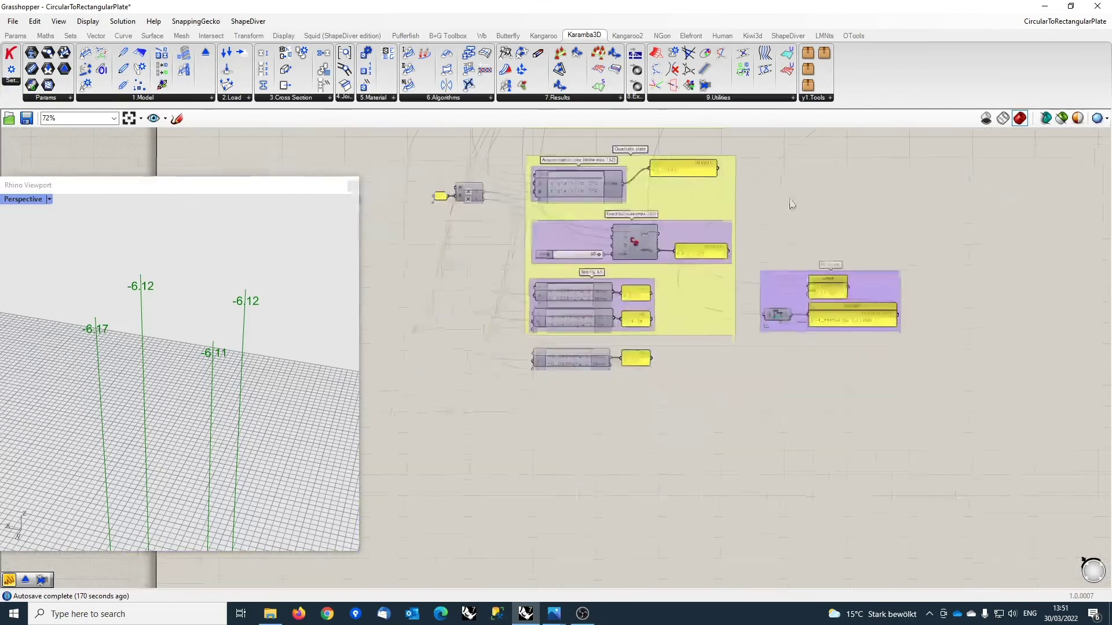
scroll(630, 366, up, 4)
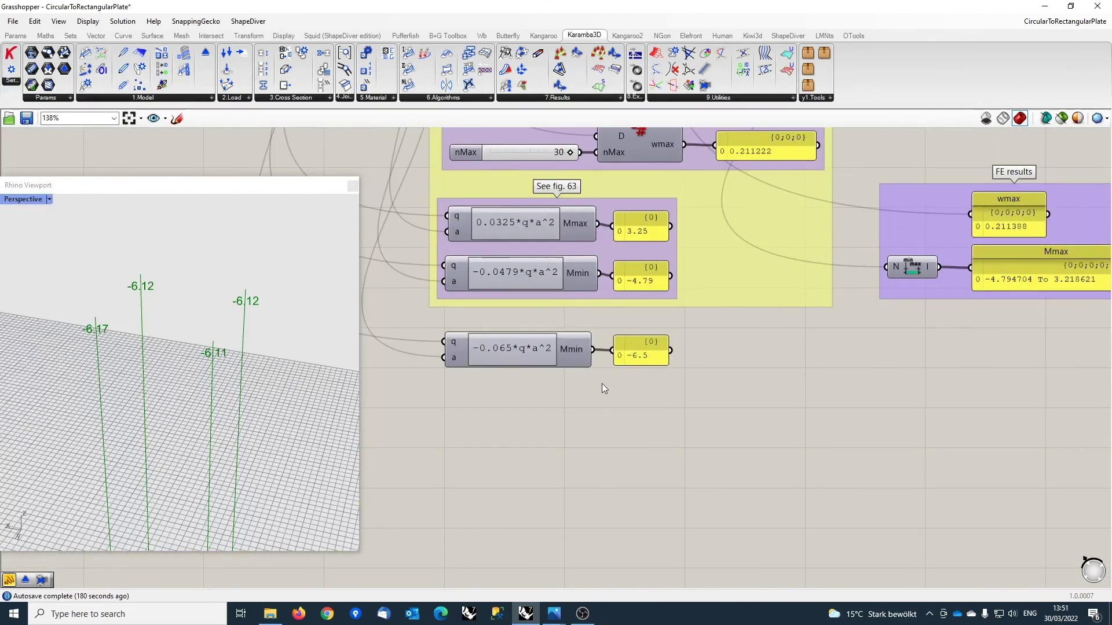
scroll(602, 384, down, 3)
right_drag(728, 406, 663, 564)
scroll(804, 299, down, 2)
right_drag(808, 295, 781, 356)
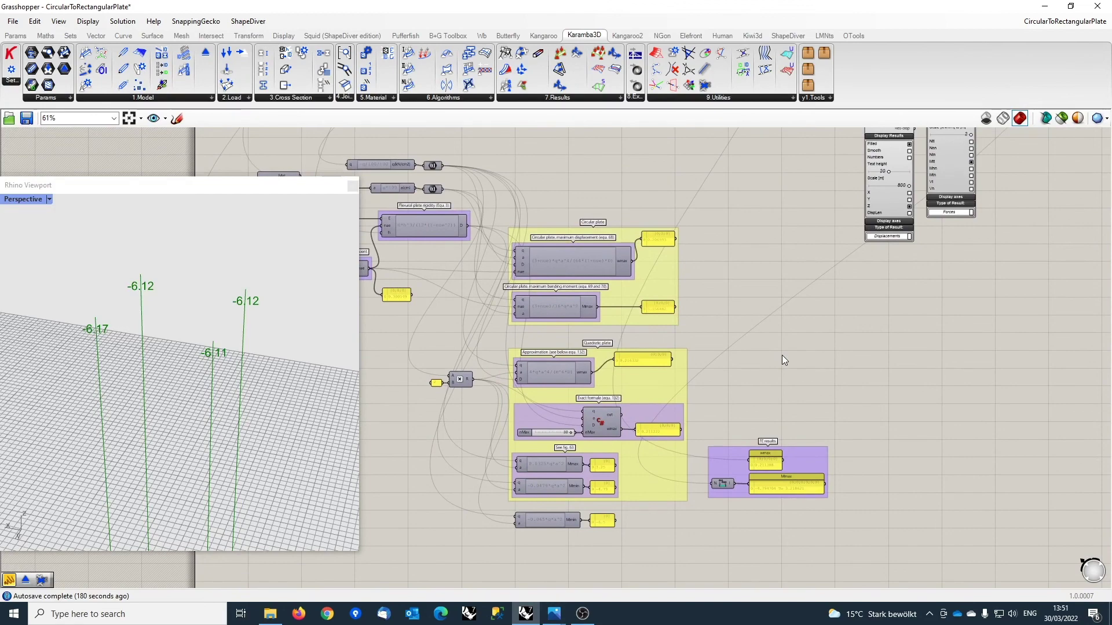